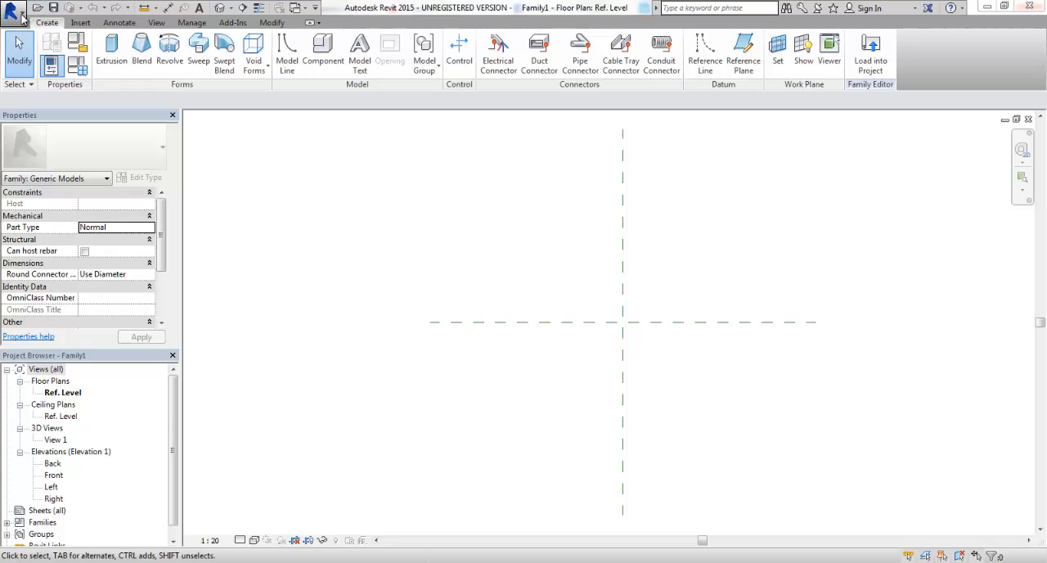
{"action": "left_click", "coordinate": [13, 9]}
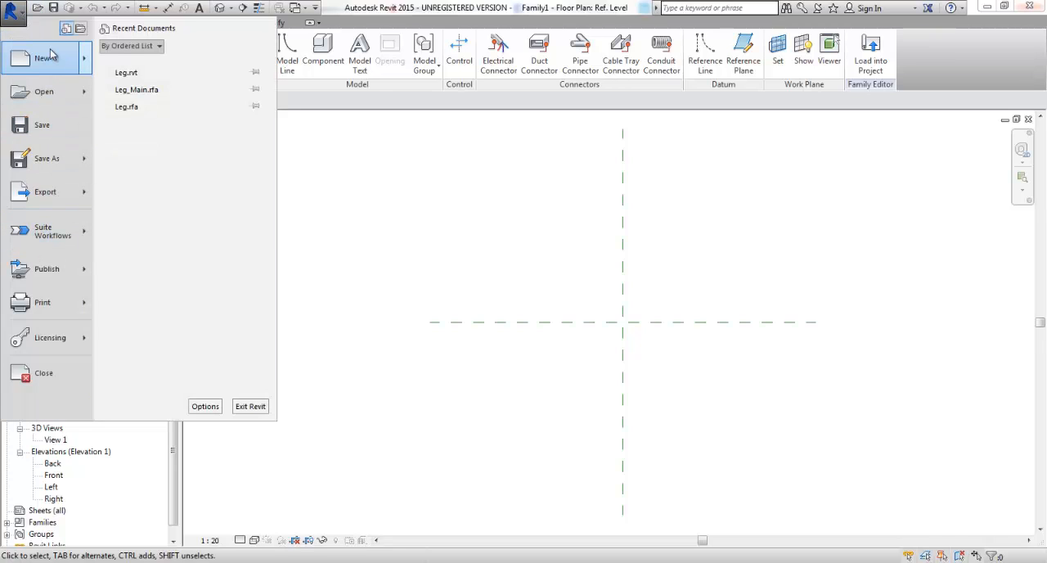
{"action": "mouse_move", "coordinate": [51, 56]}
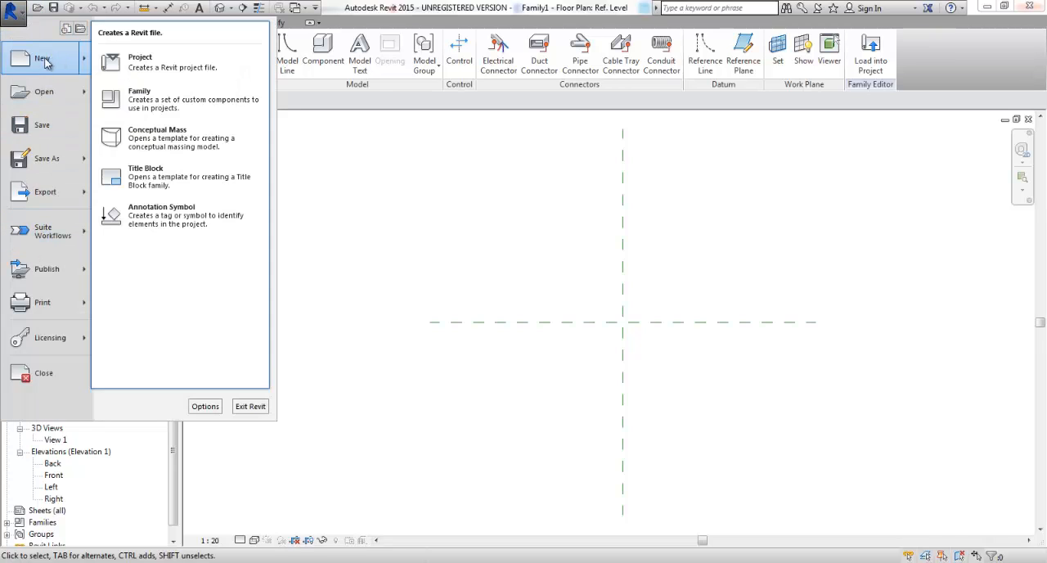
{"action": "left_click", "coordinate": [155, 104]}
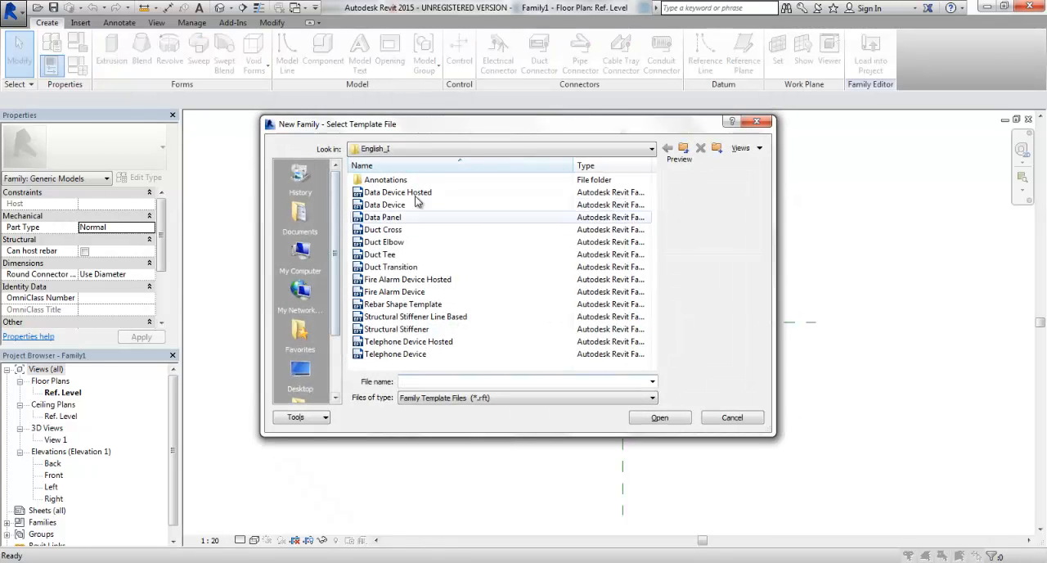
{"action": "left_click", "coordinate": [534, 150]}
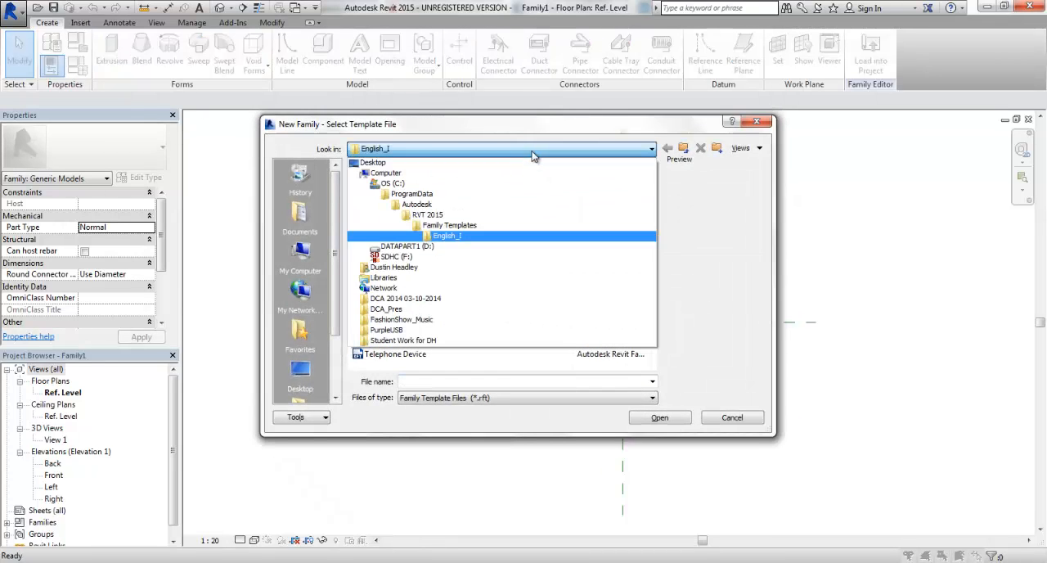
{"action": "left_click", "coordinate": [449, 225]}
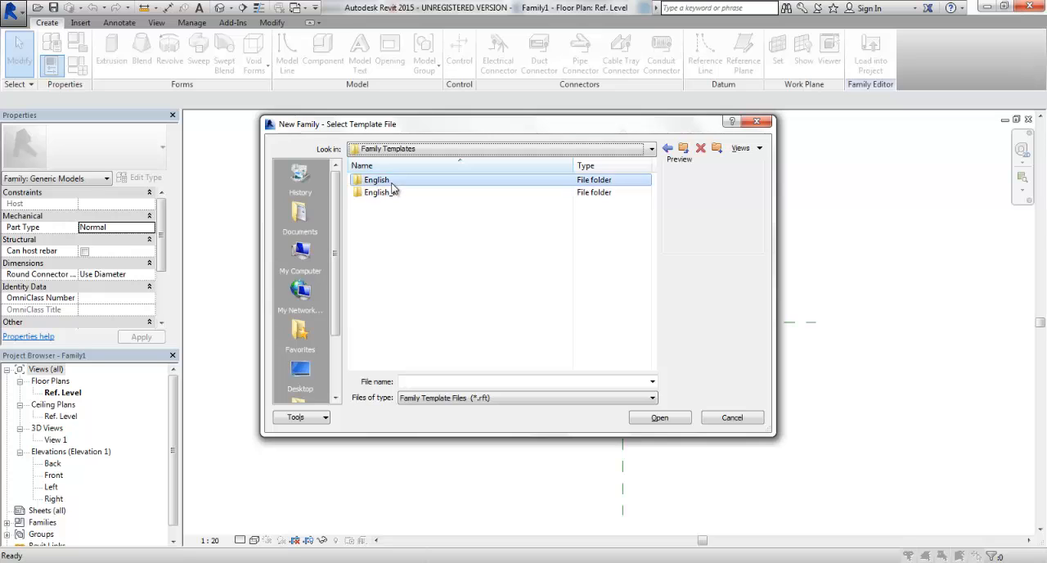
{"action": "double_click", "coordinate": [391, 182]}
{"action": "left_click_drag", "start_coordinate": [652, 189], "coordinate": [651, 256]}
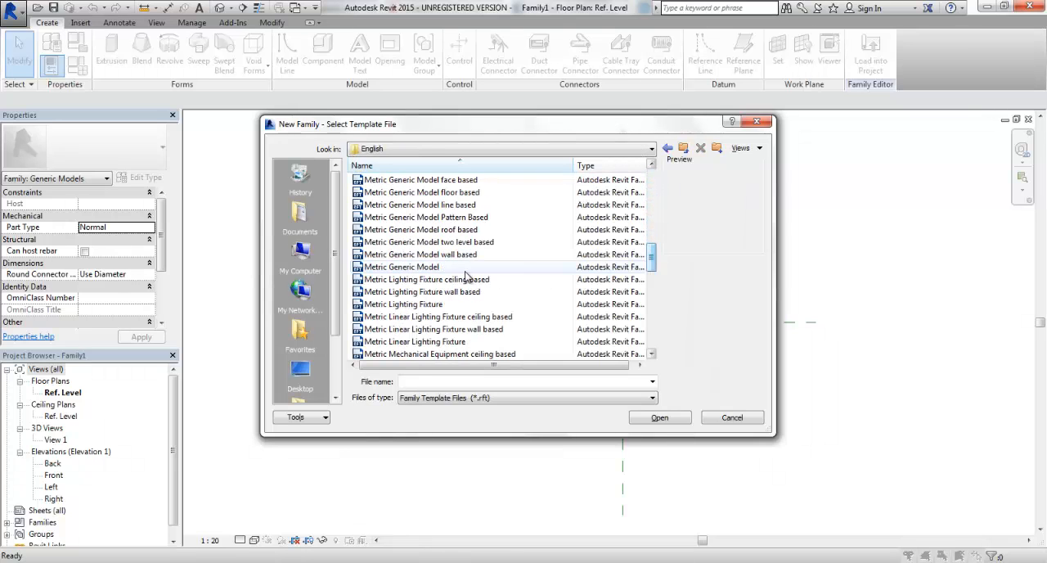
{"action": "left_click", "coordinate": [446, 270]}
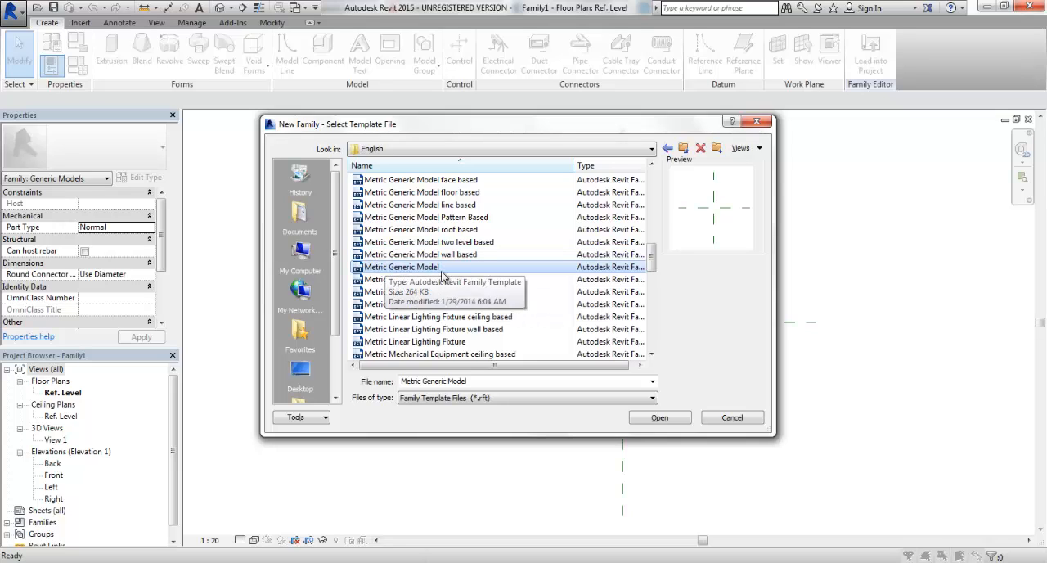
{"action": "left_click", "coordinate": [729, 418]}
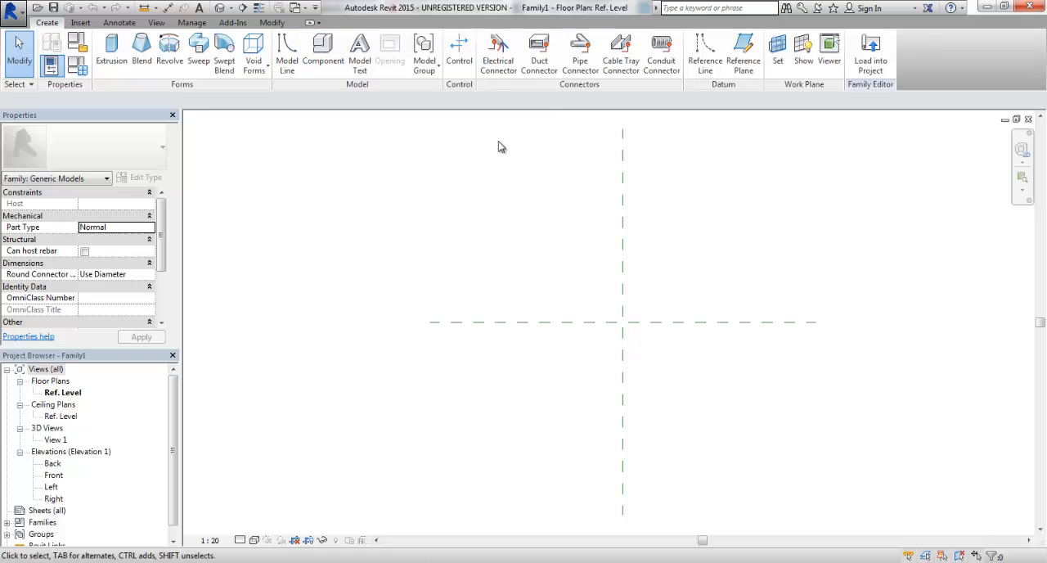
Switch to Rhino and hide and reshow the A_Moving layer to identify the moving arms.
{"action": "left_click", "coordinate": [271, 22]}
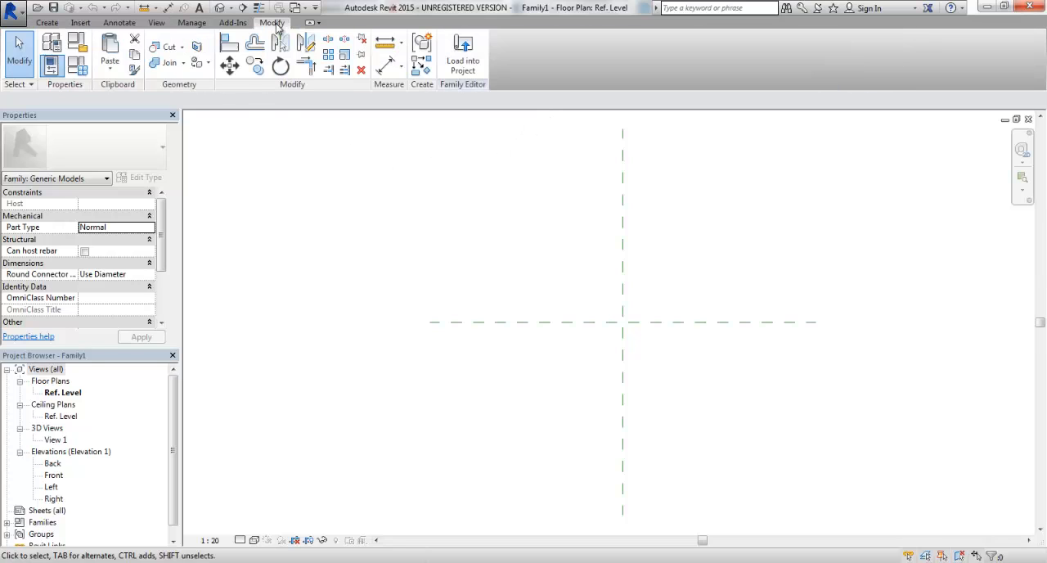
{"action": "left_click", "coordinate": [80, 22]}
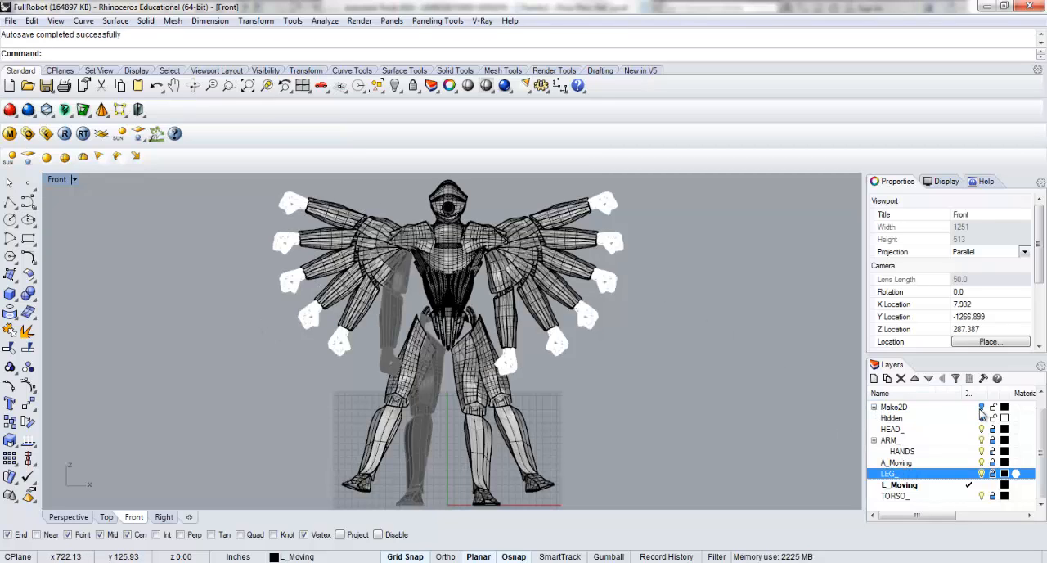
{"action": "left_click", "coordinate": [981, 463]}
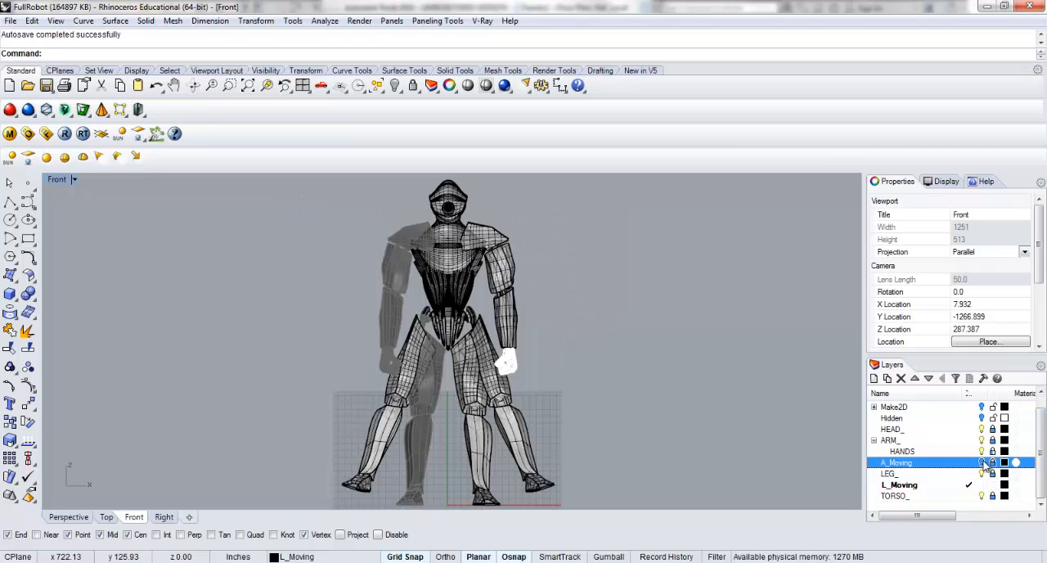
{"action": "left_click", "coordinate": [982, 462]}
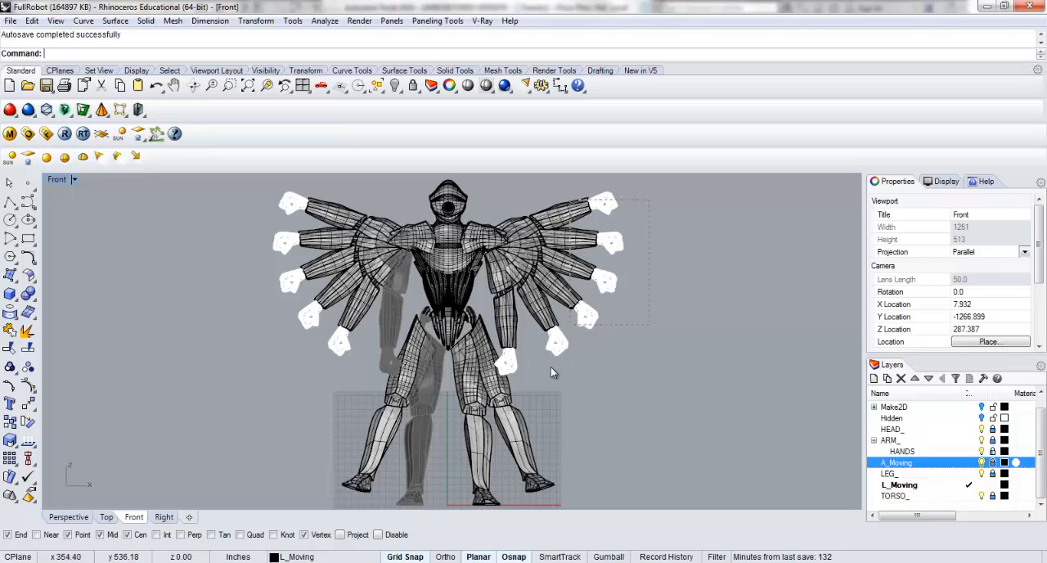
Unlock the A_Moving layer and select all its fanned-out arms, removing the leg pieces from the selection.
{"action": "left_click_drag", "start_coordinate": [550, 369], "coordinate": [551, 369]}
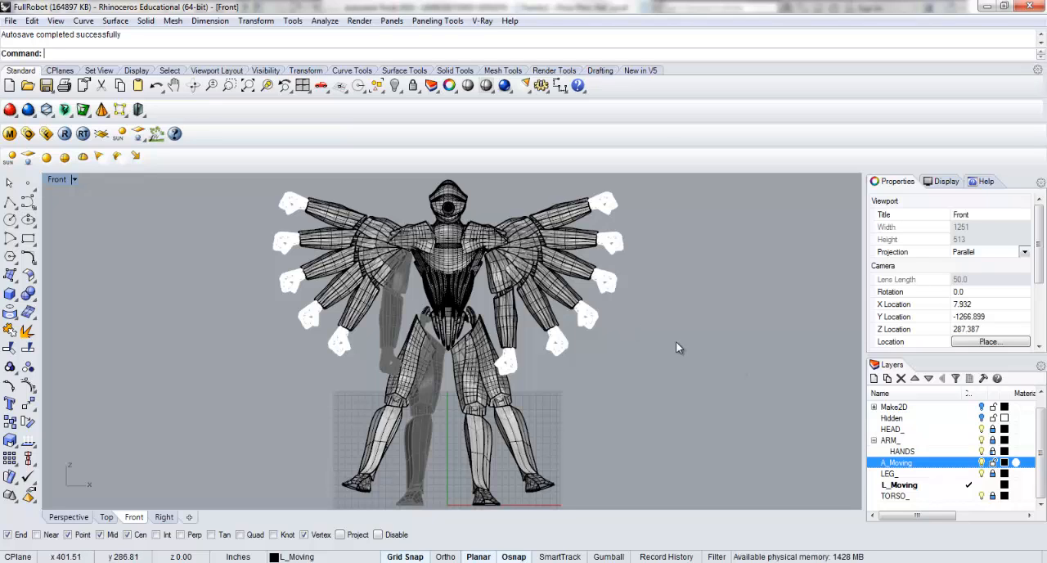
{"action": "left_click_drag", "start_coordinate": [131, 166], "coordinate": [131, 166]}
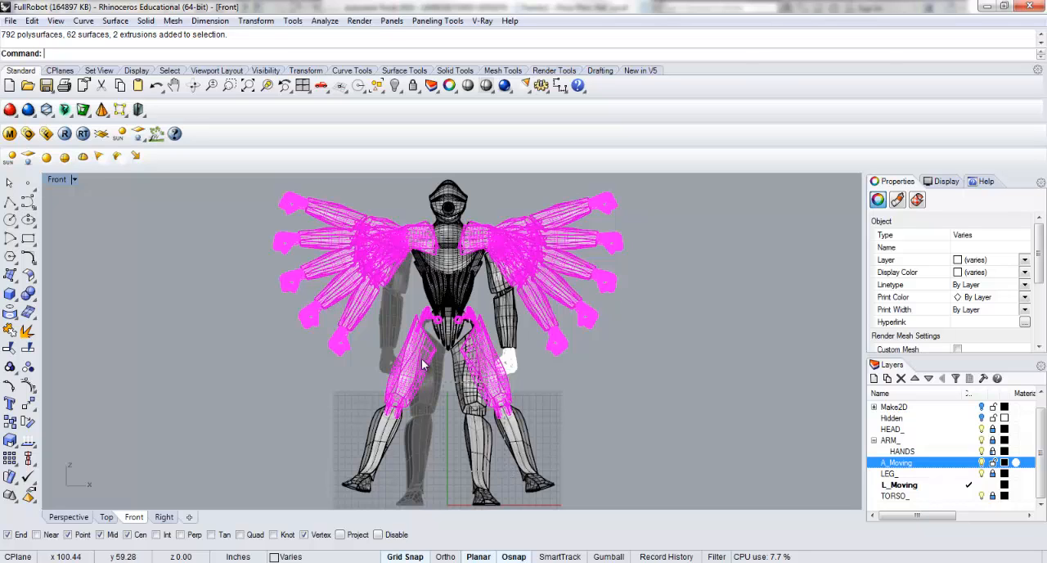
{"action": "left_click_drag", "start_coordinate": [378, 311], "coordinate": [379, 312], "text": "ctrl"}
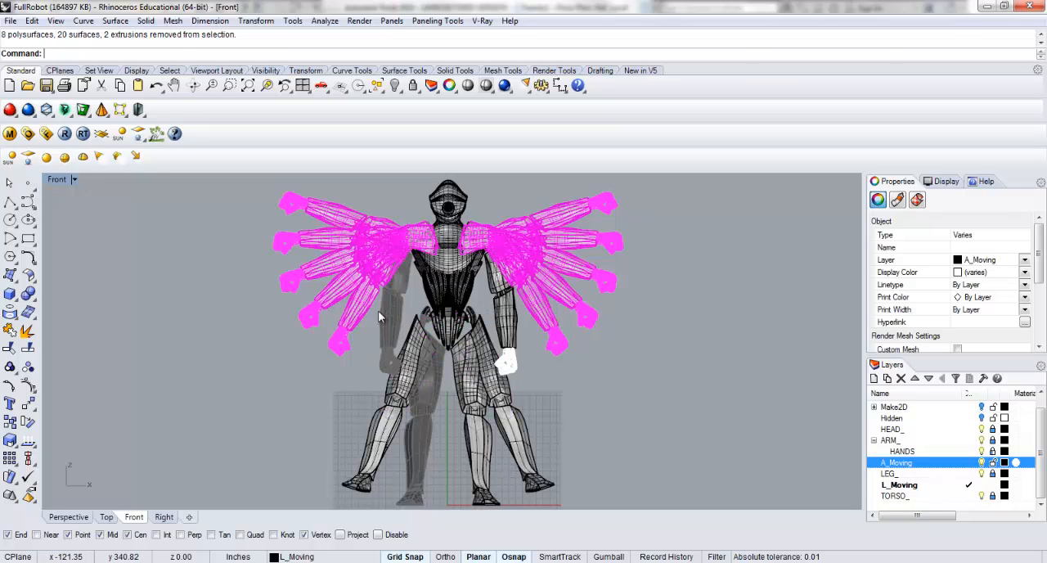
Try to export the selected arms as A_Moving.dxf in the Components folder, replacing the existing file.
{"action": "type", "text": "Export"}
{"action": "key", "text": "Return"}
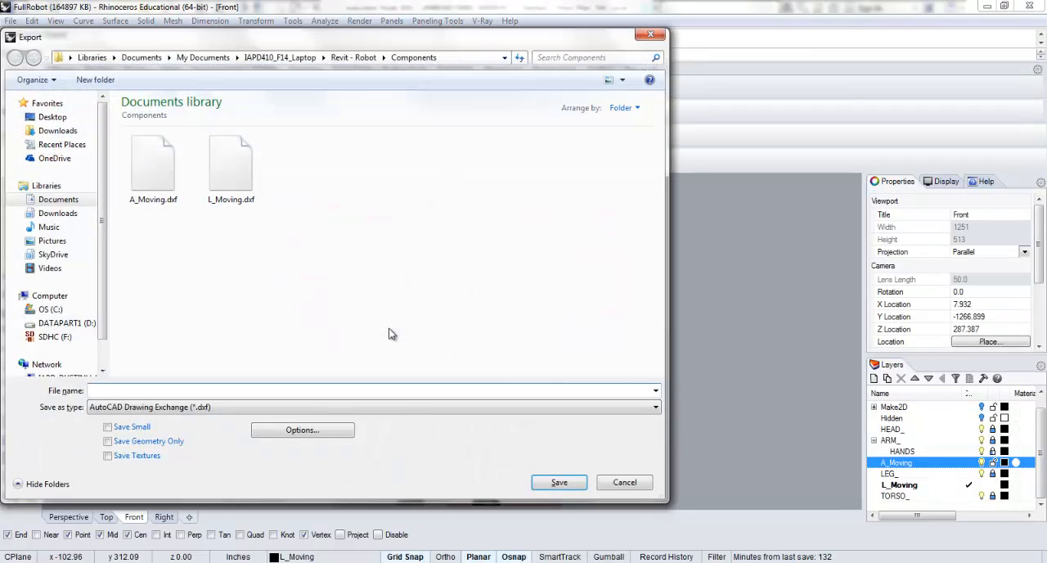
{"action": "left_click", "coordinate": [159, 168]}
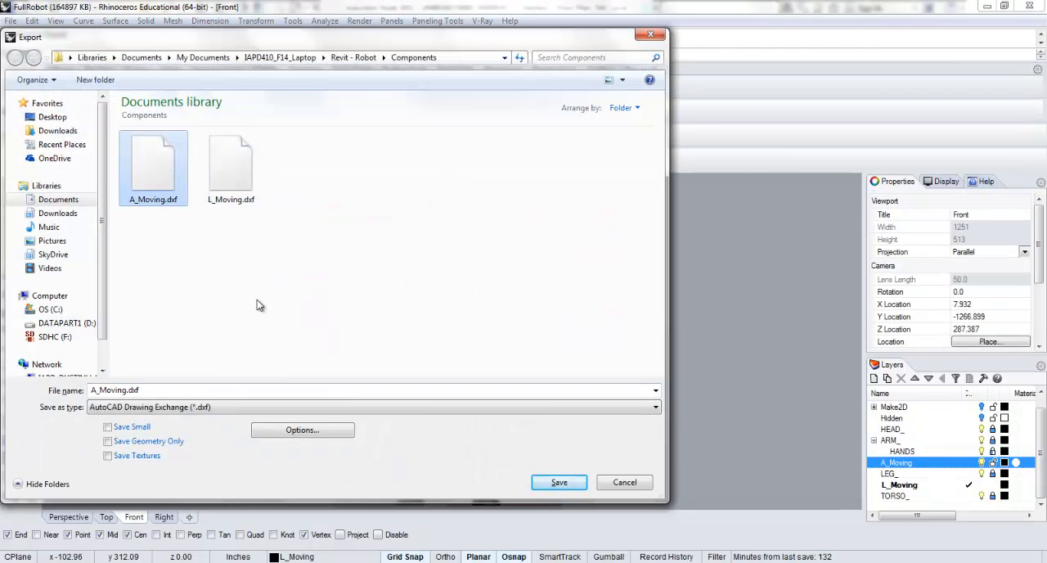
{"action": "left_click", "coordinate": [551, 488]}
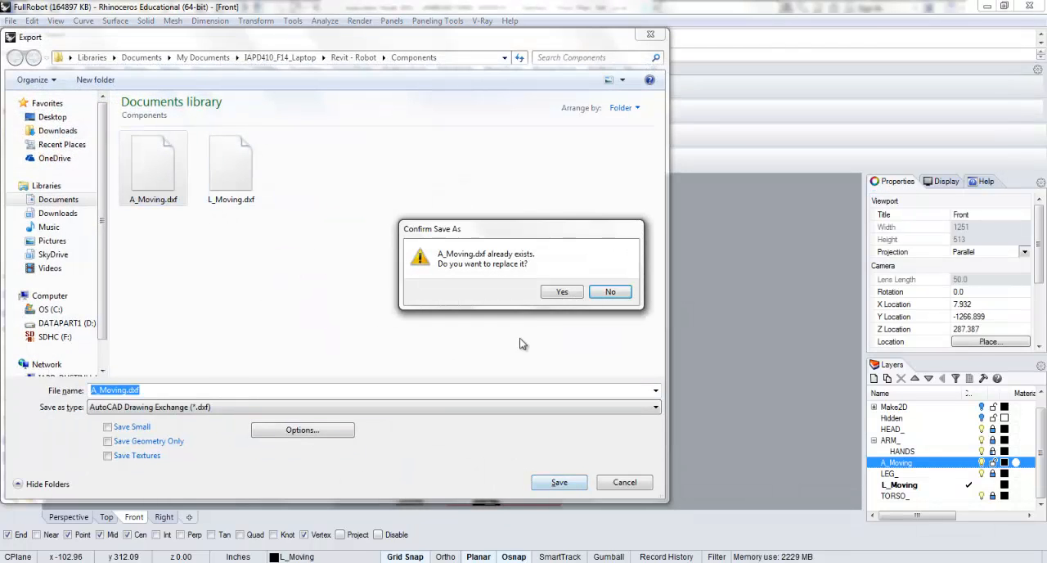
{"action": "left_click", "coordinate": [560, 293]}
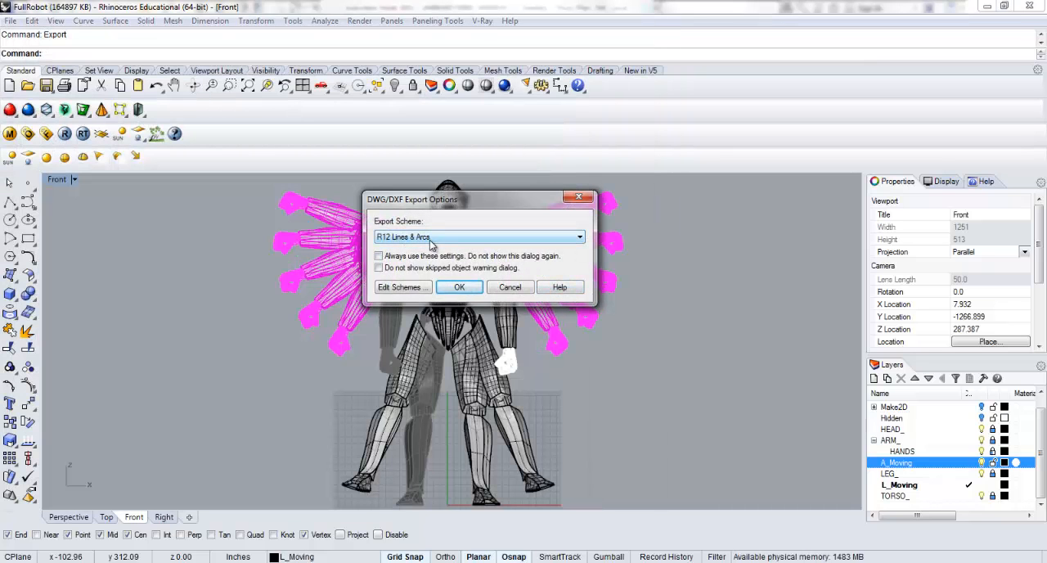
Examine the settings of the R12 Lines & Arcs export scheme, cancel the export and clear the selection.
{"action": "left_click", "coordinate": [412, 288]}
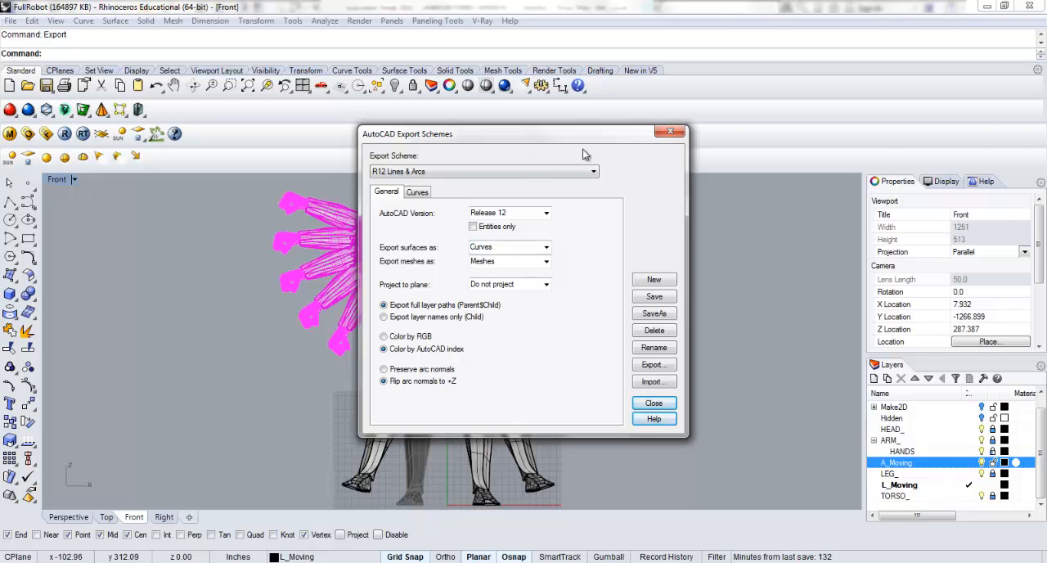
{"action": "left_click_drag", "start_coordinate": [584, 134], "coordinate": [905, 145]}
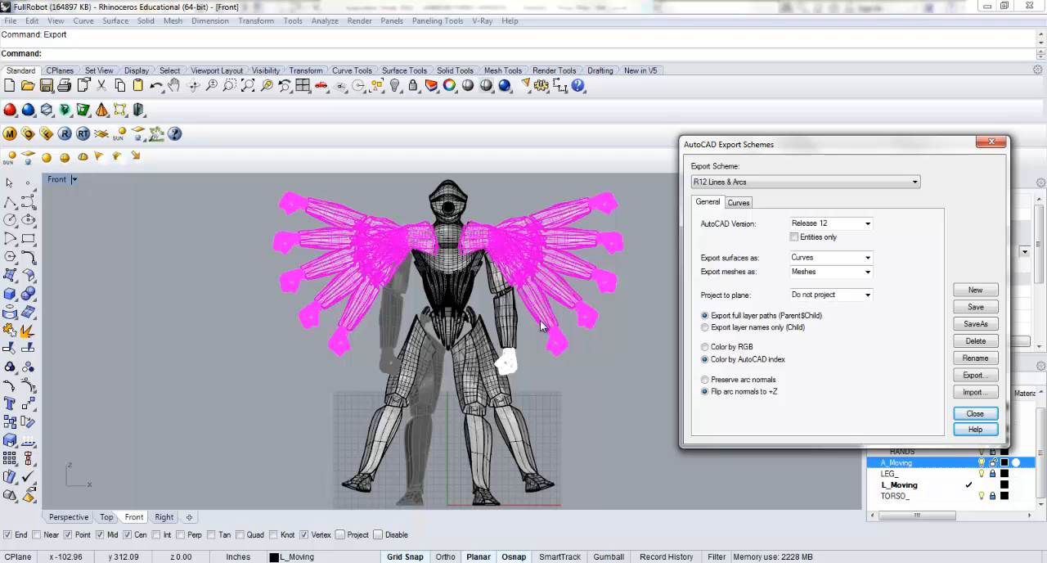
{"action": "left_click", "coordinate": [982, 415]}
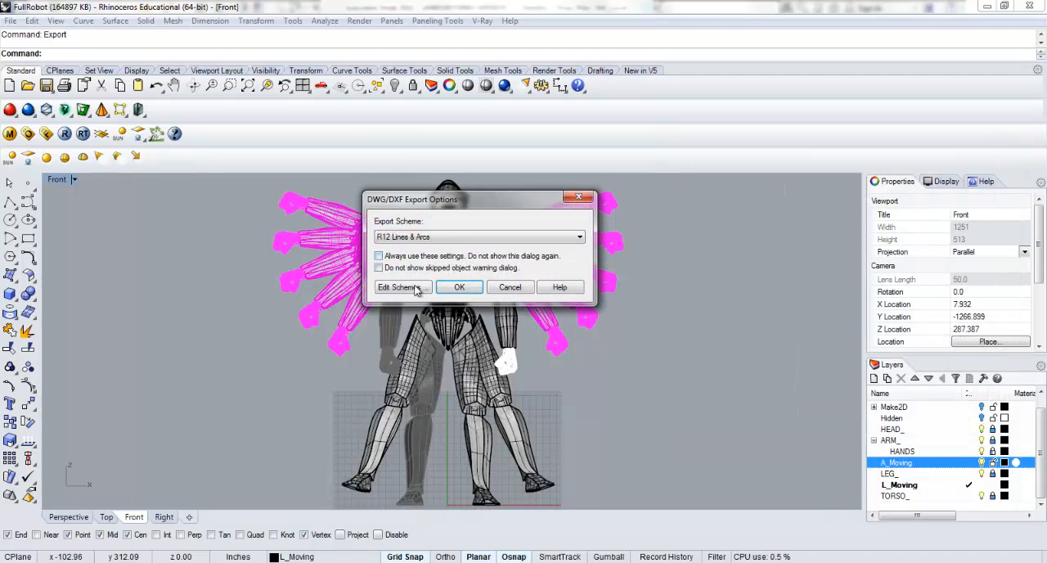
{"action": "left_click", "coordinate": [509, 287]}
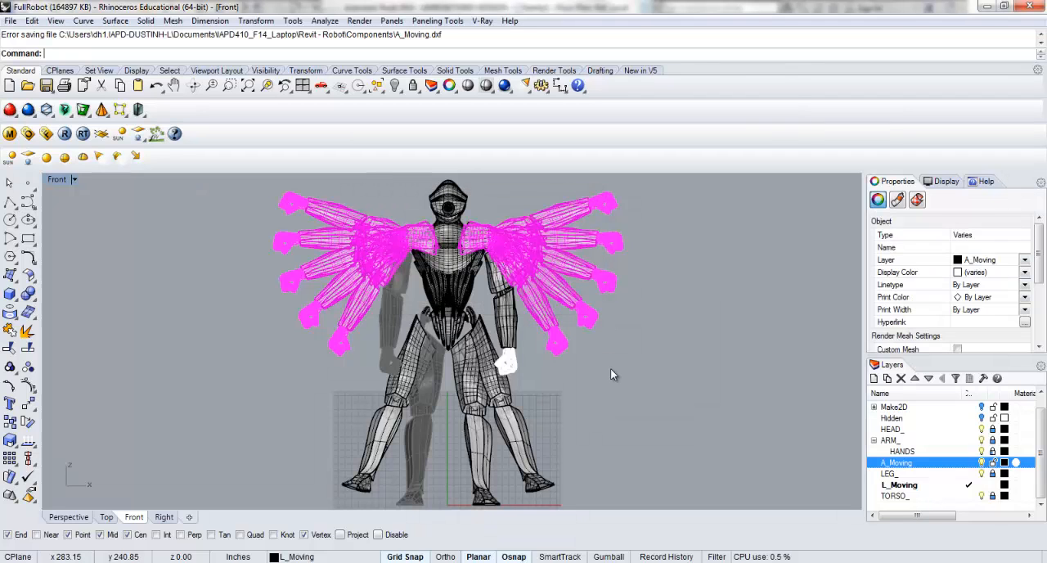
{"action": "left_click", "coordinate": [605, 366]}
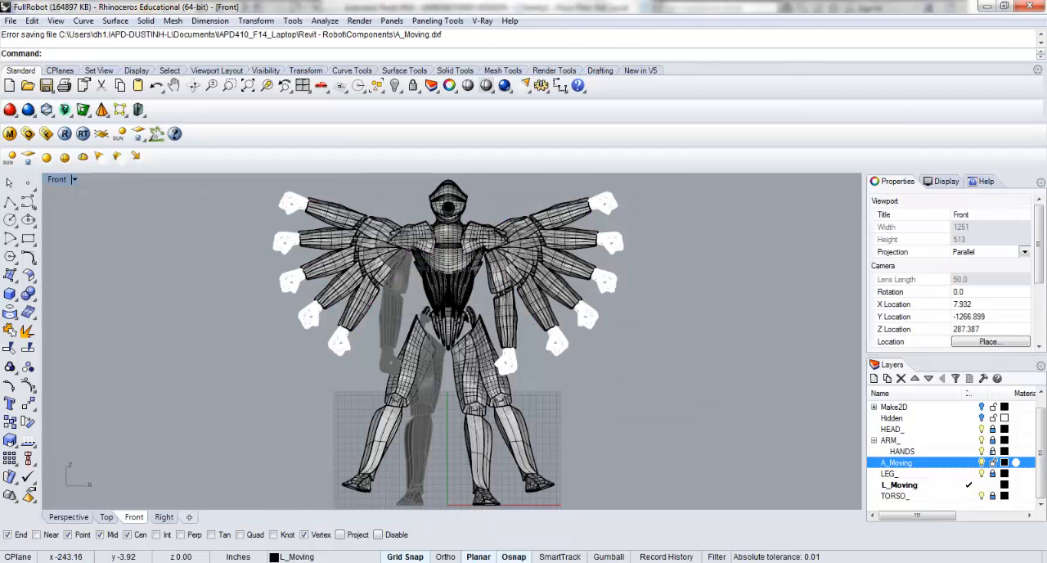
{"action": "left_click", "coordinate": [258, 561]}
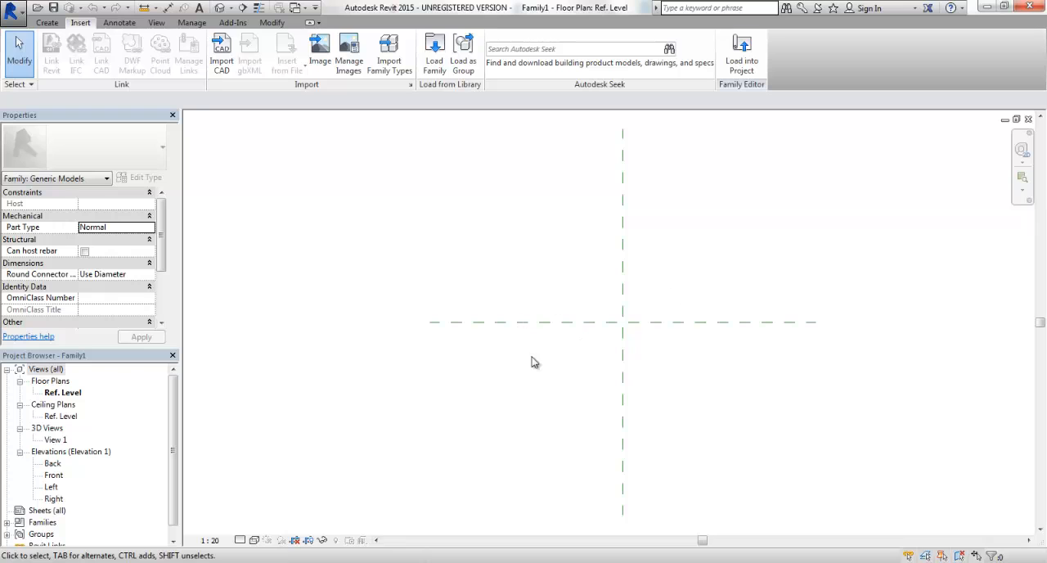
{"action": "left_click", "coordinate": [235, 561]}
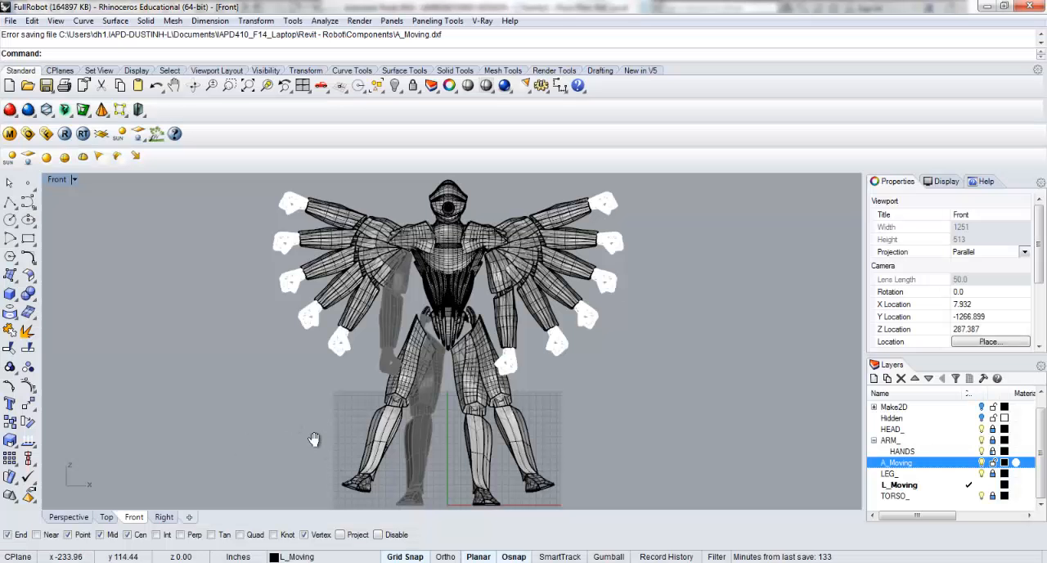
{"action": "right_click_drag", "start_coordinate": [314, 439], "coordinate": [304, 361]}
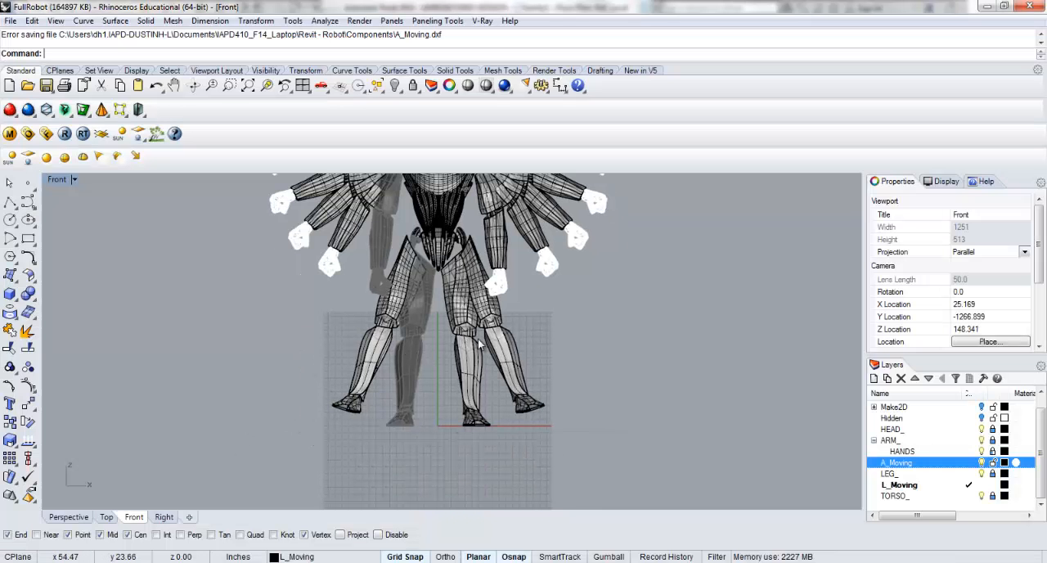
Switch to Revit and start a CAD import on the Ref. Level plan, browsing Revit - Robot\Components for all supported file types.
{"action": "left_click", "coordinate": [151, 561]}
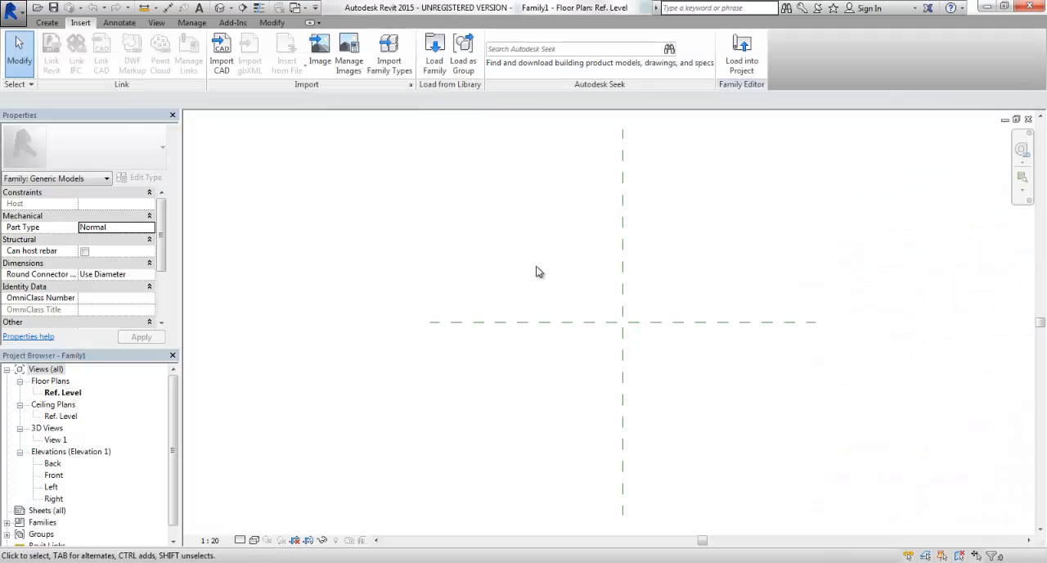
{"action": "left_click", "coordinate": [66, 392]}
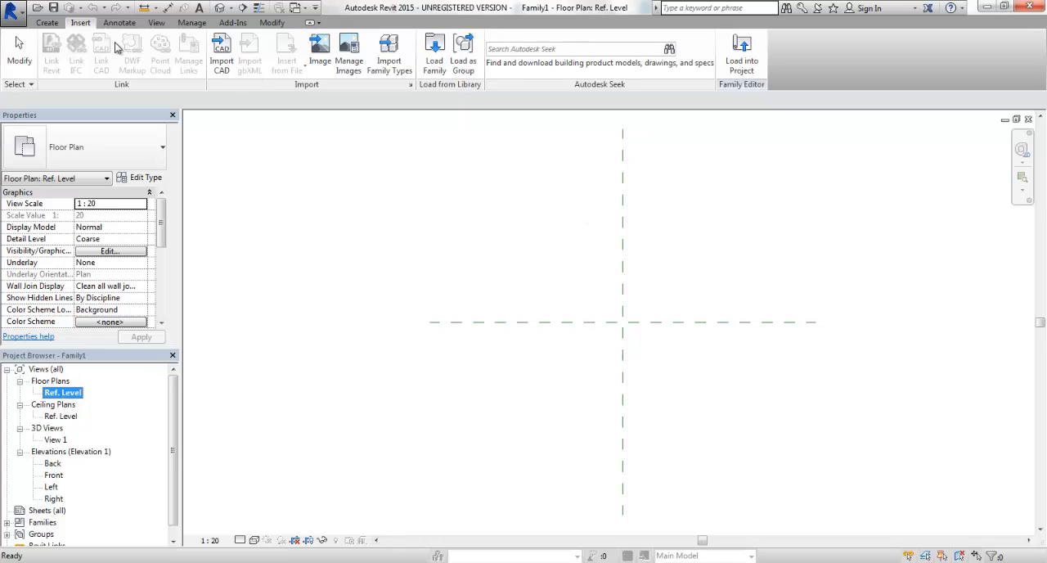
{"action": "left_click", "coordinate": [219, 54]}
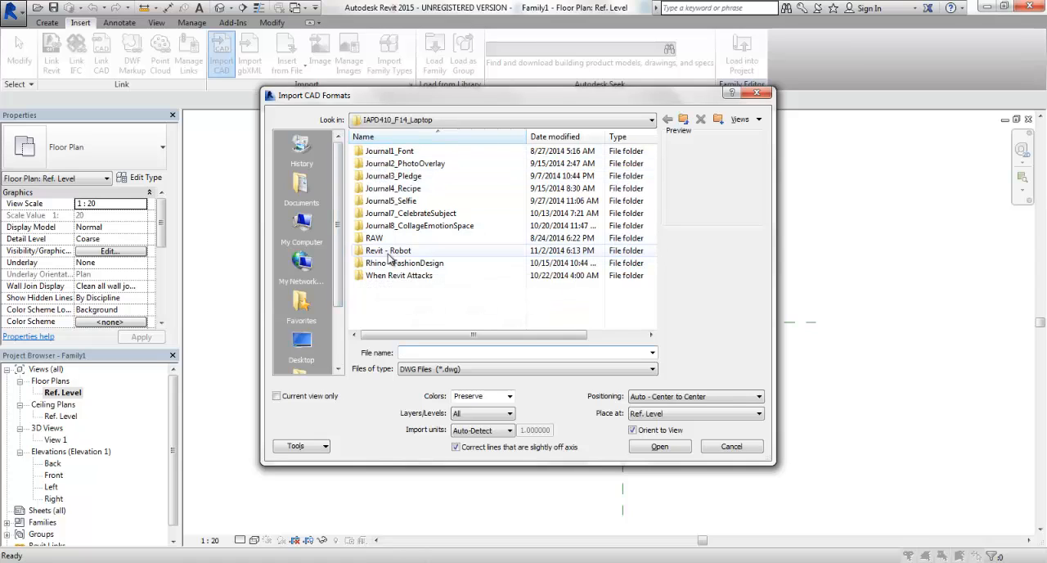
{"action": "double_click", "coordinate": [387, 251]}
{"action": "double_click", "coordinate": [396, 153]}
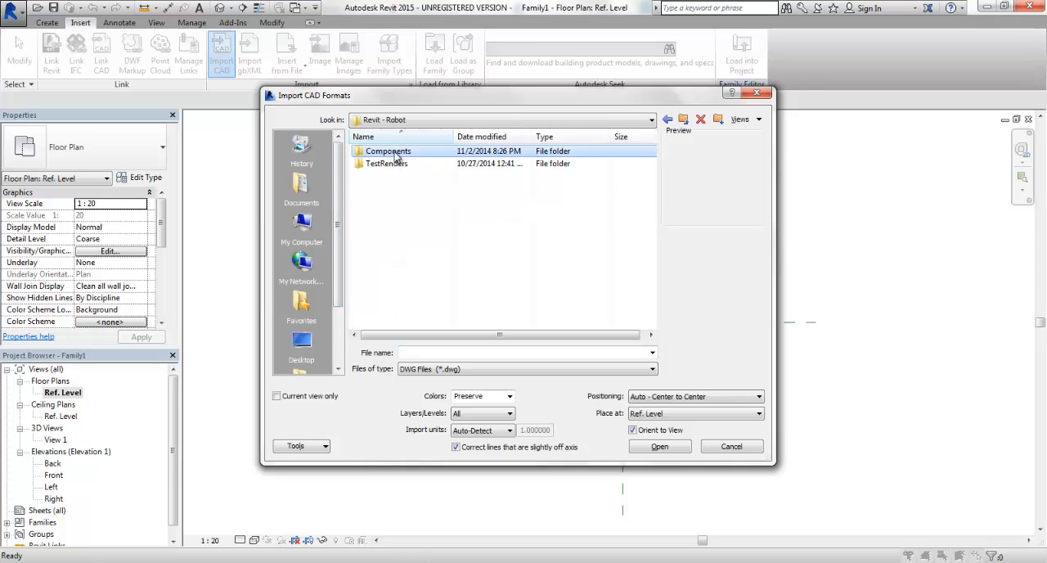
{"action": "left_click", "coordinate": [453, 369]}
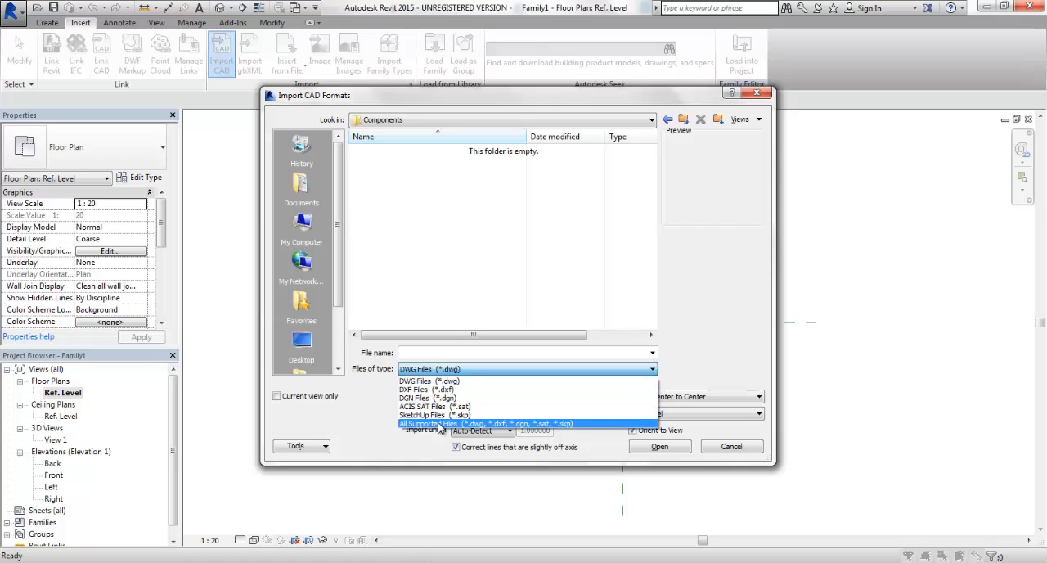
{"action": "left_click", "coordinate": [437, 423]}
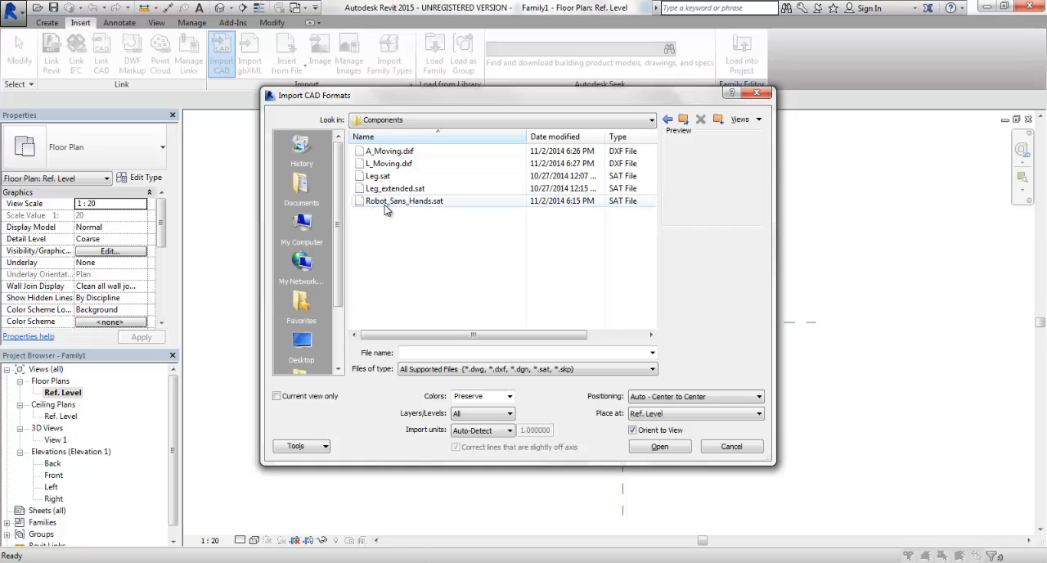
Import A_Moving.dxf with automatic center-to-center positioning at Ref. Level and dismiss the visibility messages.
{"action": "left_click", "coordinate": [392, 152]}
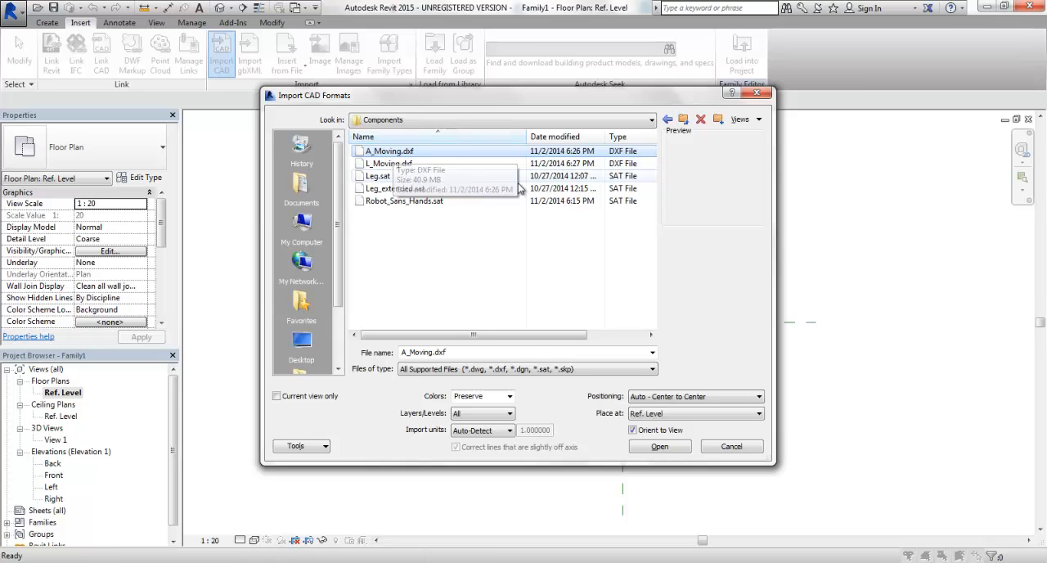
{"action": "left_click", "coordinate": [659, 446]}
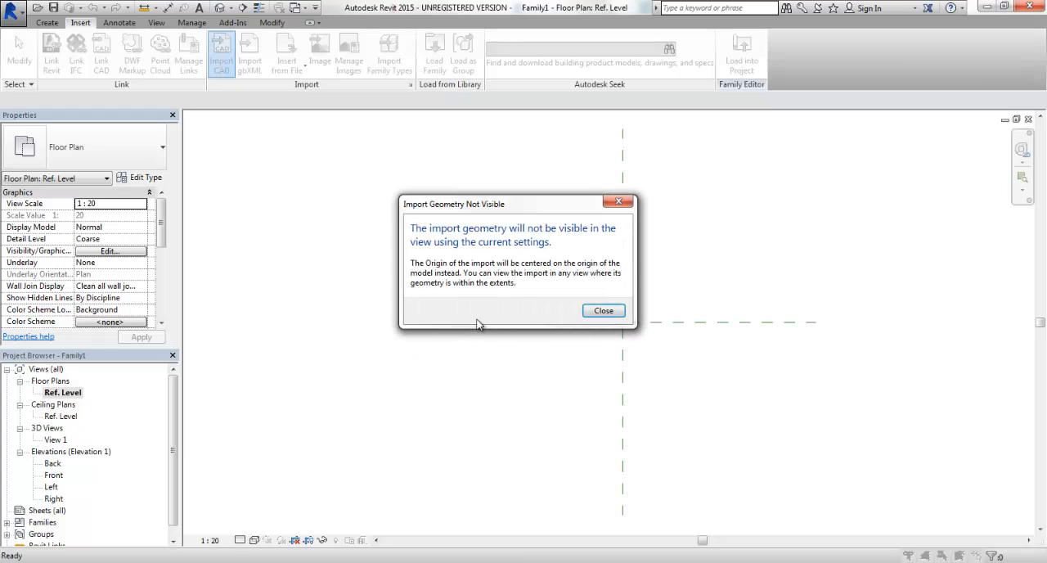
{"action": "left_click", "coordinate": [612, 311]}
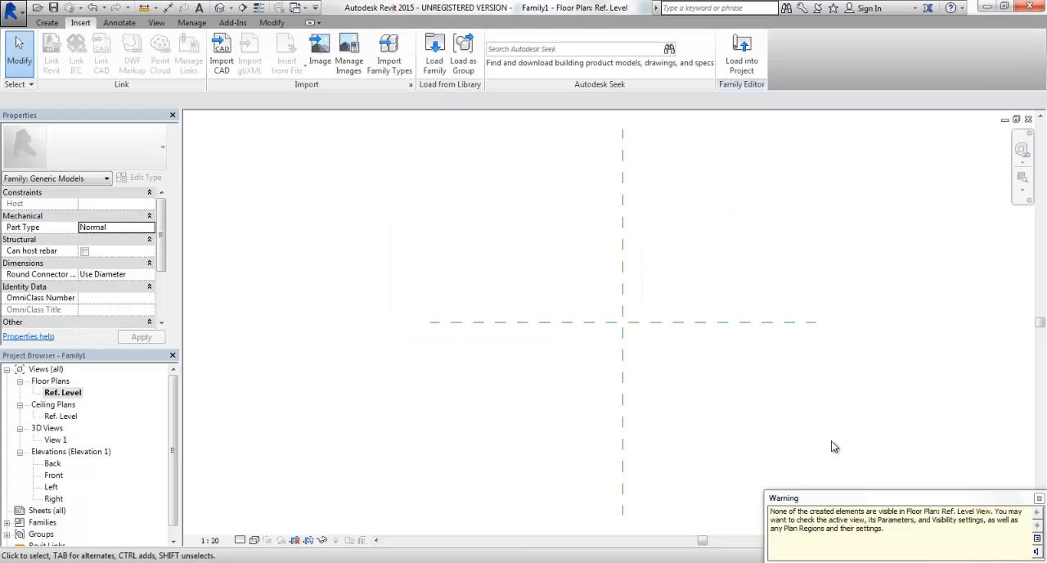
{"action": "left_click", "coordinate": [1039, 498]}
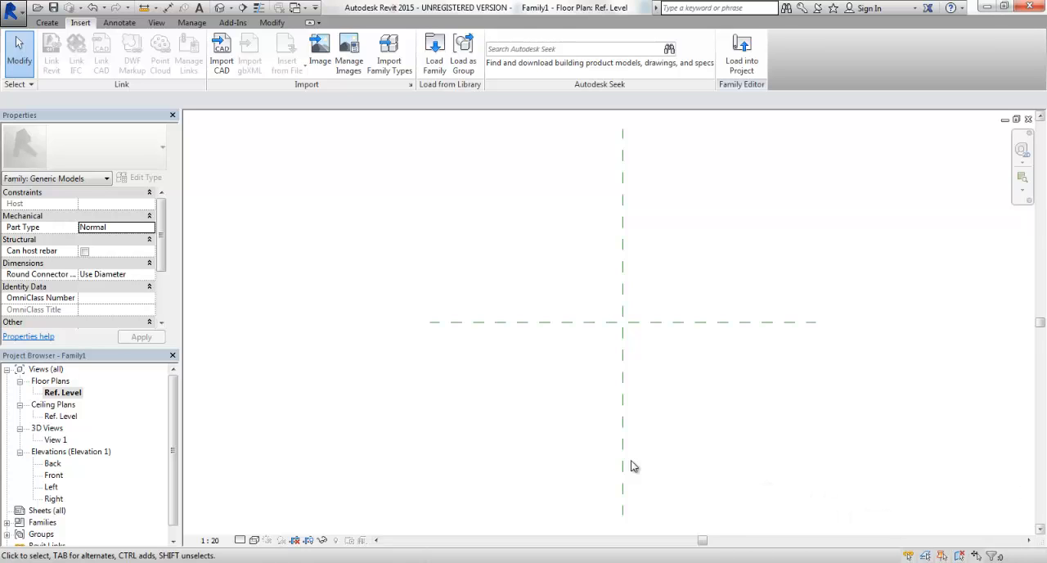
Open the Front elevation and select the imported arms.
{"action": "double_click", "coordinate": [54, 475]}
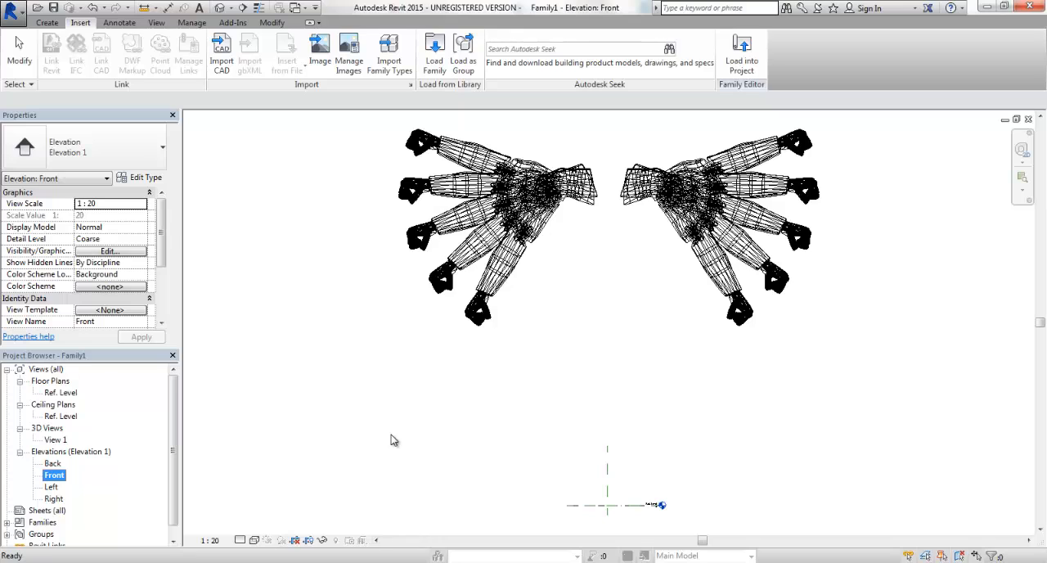
{"action": "left_click", "coordinate": [358, 423]}
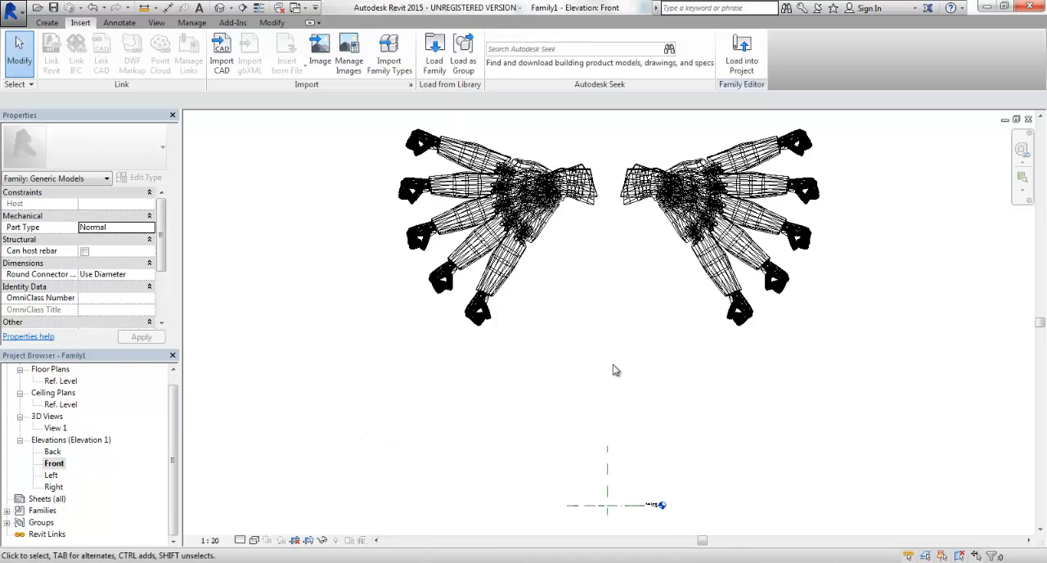
{"action": "scroll", "coordinate": [612, 285], "scroll_direction": "down", "scroll_amount": 1}
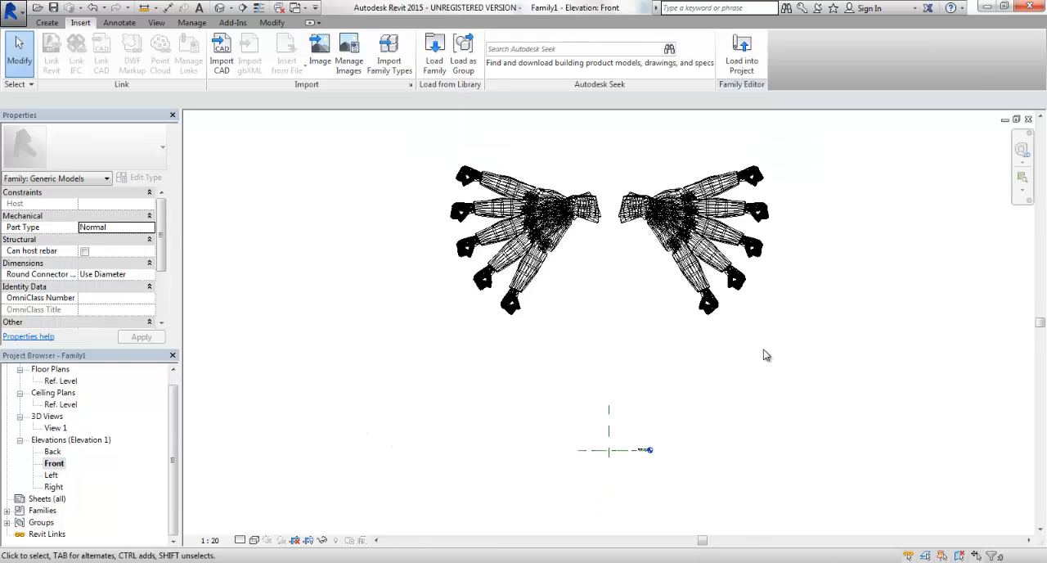
{"action": "left_click_drag", "start_coordinate": [763, 350], "coordinate": [400, 167]}
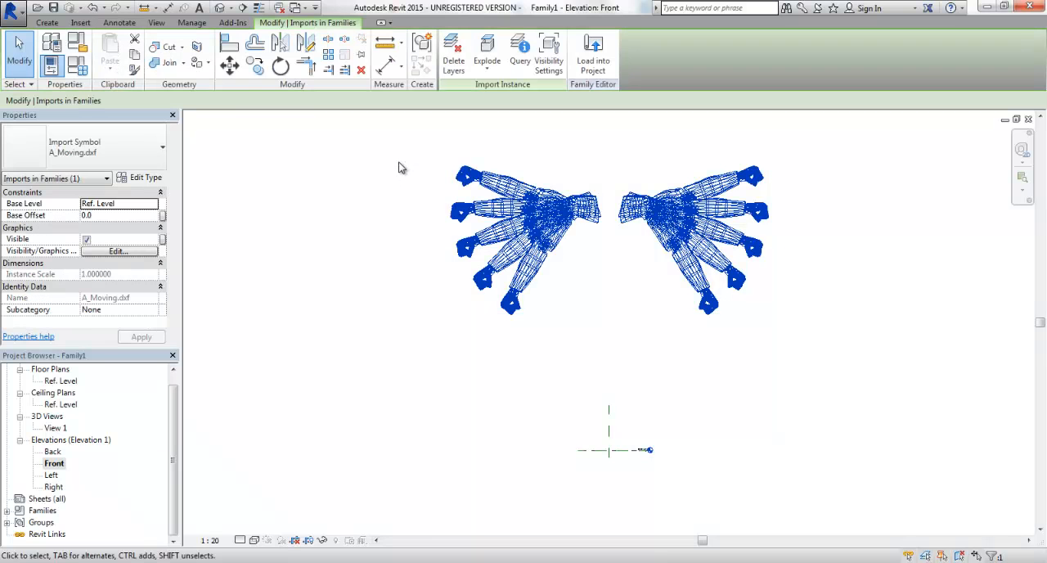
{"action": "left_click", "coordinate": [403, 317]}
{"action": "left_click", "coordinate": [467, 236]}
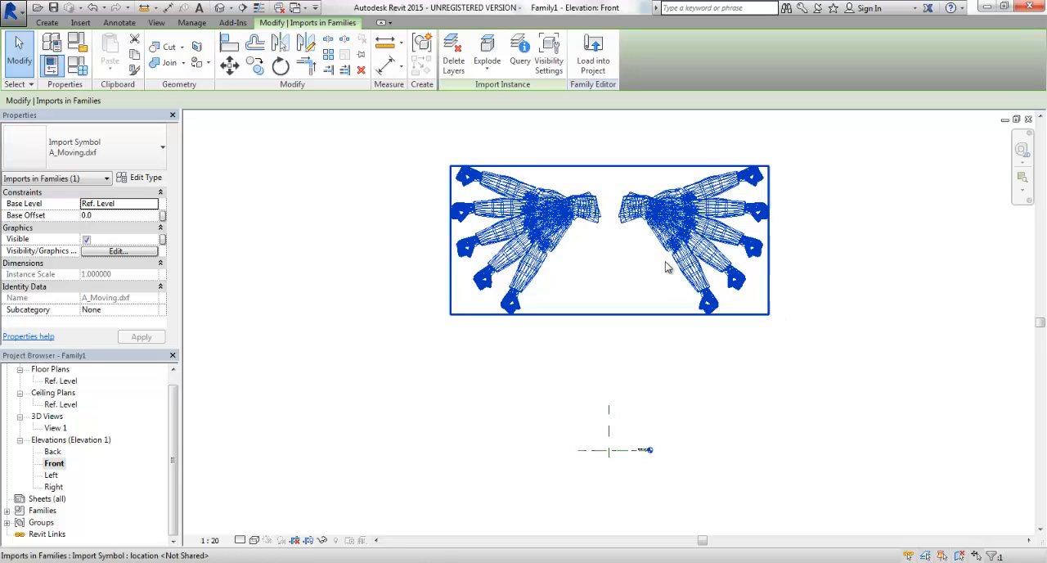
In the object styles for imported objects, rename the 0 category to DXF.
{"action": "left_click", "coordinate": [81, 22]}
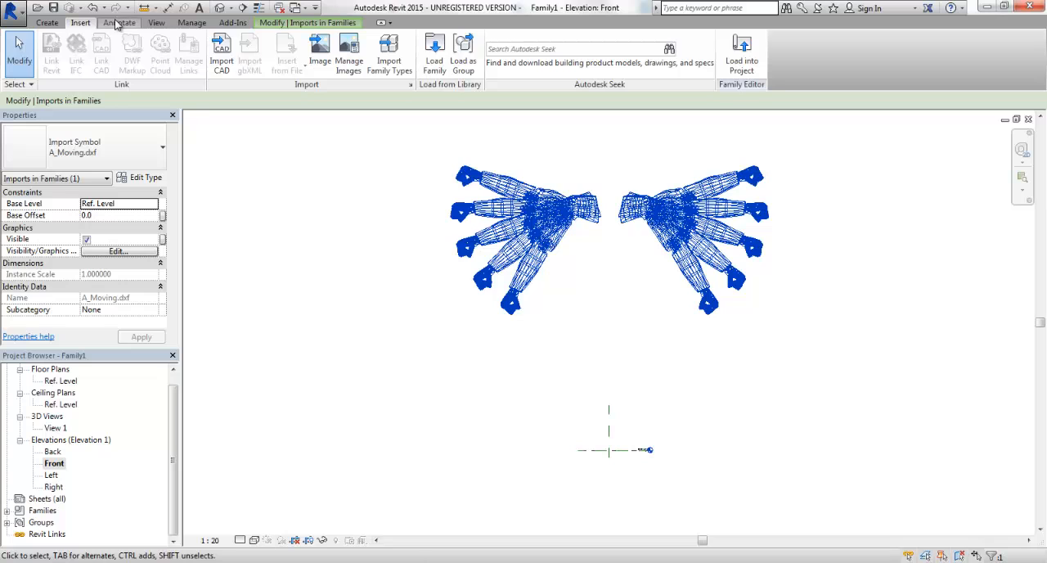
{"action": "left_click", "coordinate": [193, 22]}
{"action": "left_click", "coordinate": [88, 52]}
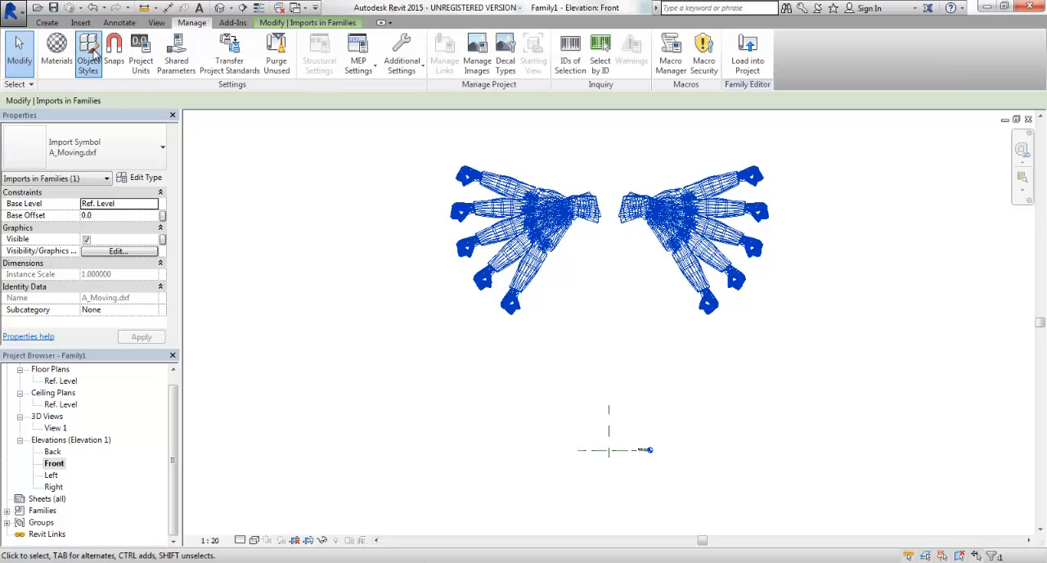
{"action": "left_click", "coordinate": [173, 125]}
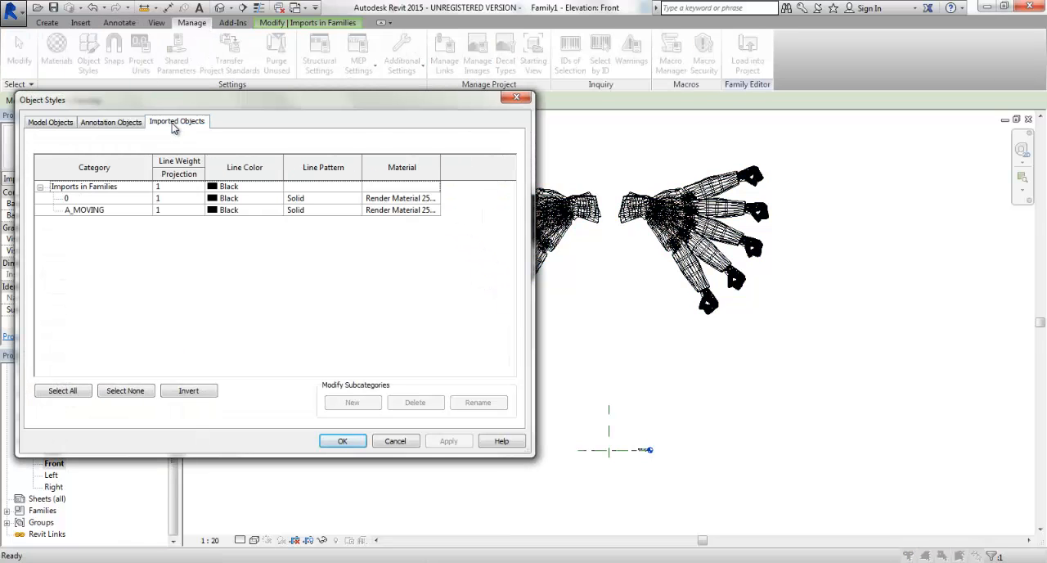
{"action": "left_click_drag", "start_coordinate": [245, 103], "coordinate": [446, 111]}
{"action": "left_click", "coordinate": [287, 207]}
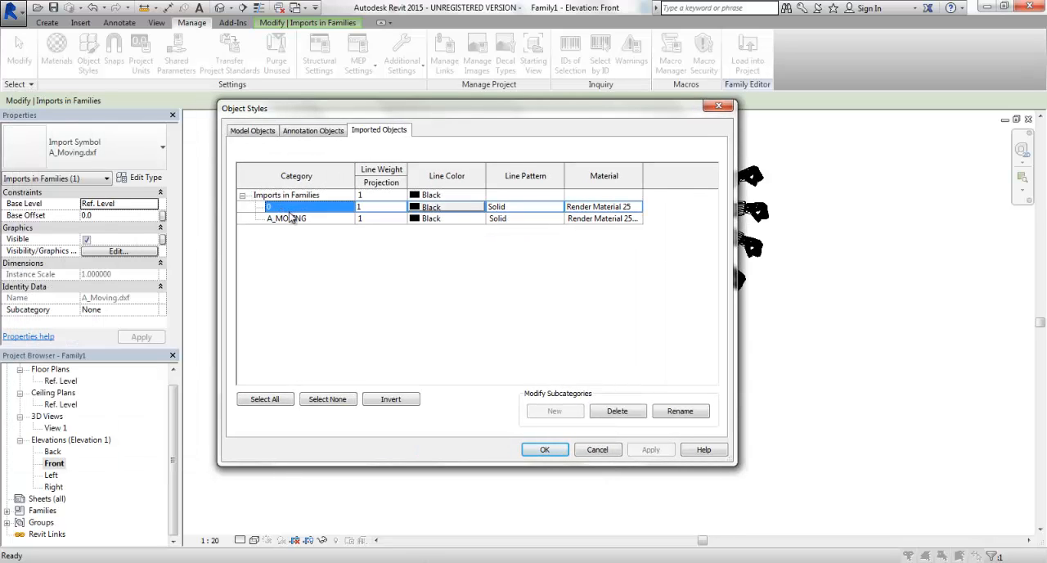
{"action": "left_click", "coordinate": [684, 411]}
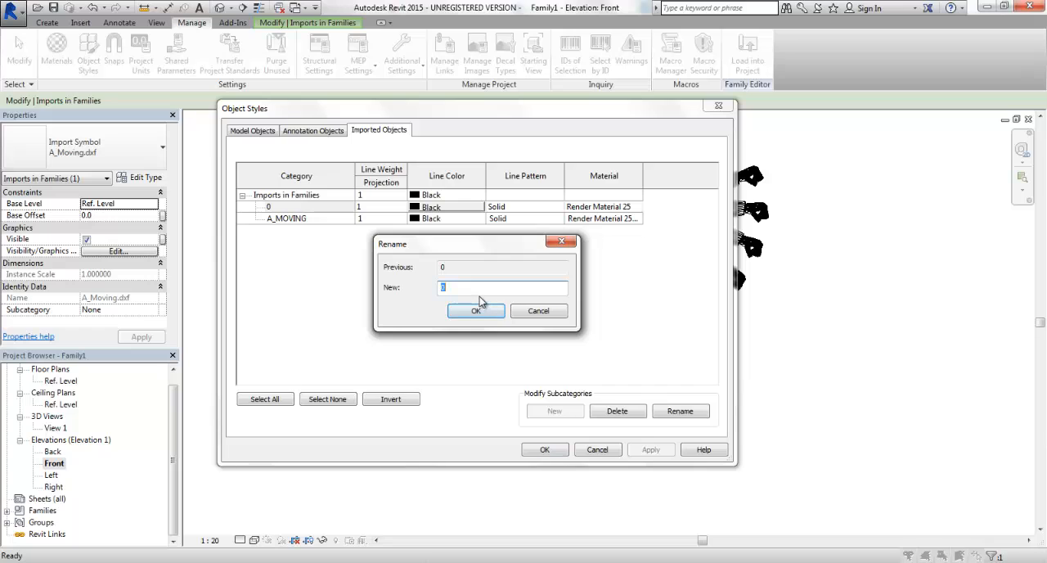
{"action": "type", "text": "DXF"}
{"action": "left_click", "coordinate": [474, 313]}
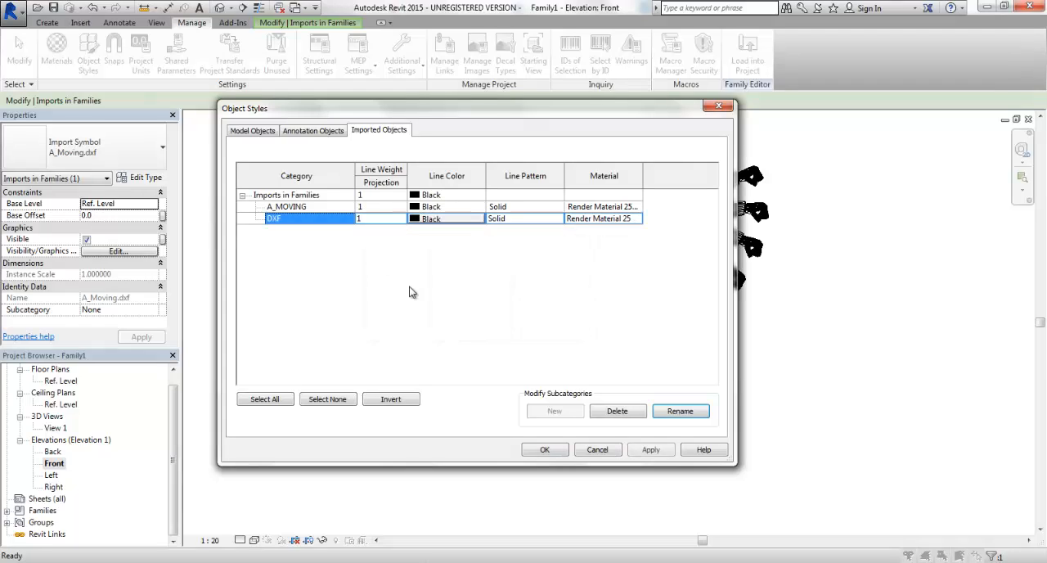
Set the line color of both the A_MOVING and DXF categories to light gray, RGB 207-207-207.
{"action": "left_click", "coordinate": [301, 209]}
{"action": "left_click", "coordinate": [298, 217], "text": "shift"}
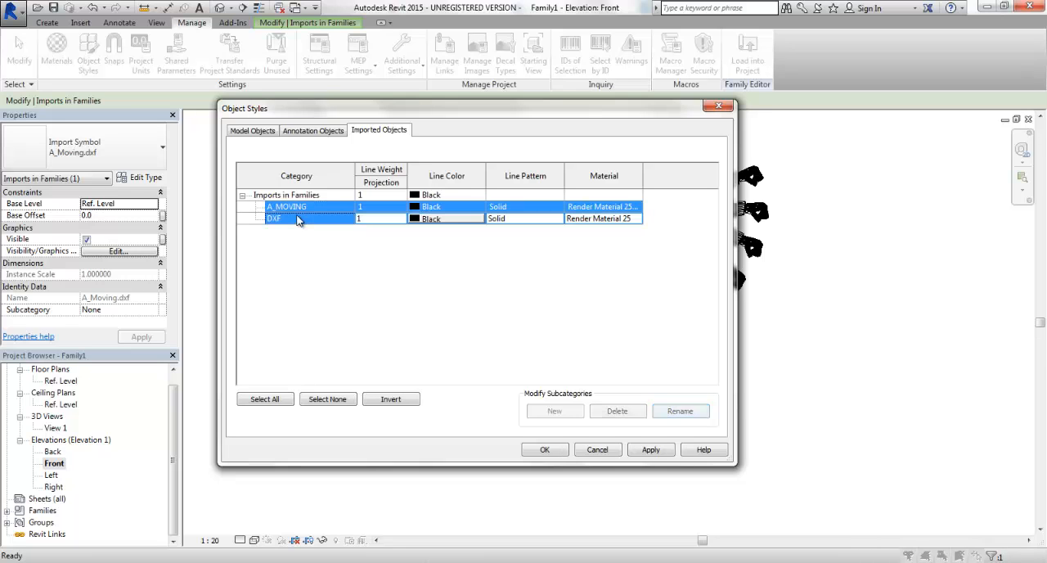
{"action": "left_click", "coordinate": [448, 210]}
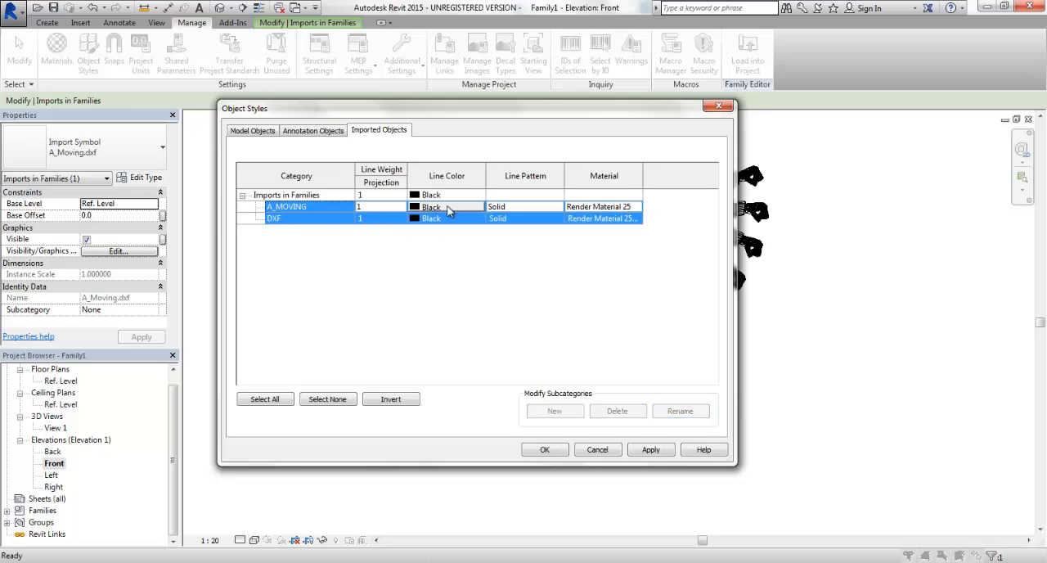
{"action": "left_click", "coordinate": [448, 209]}
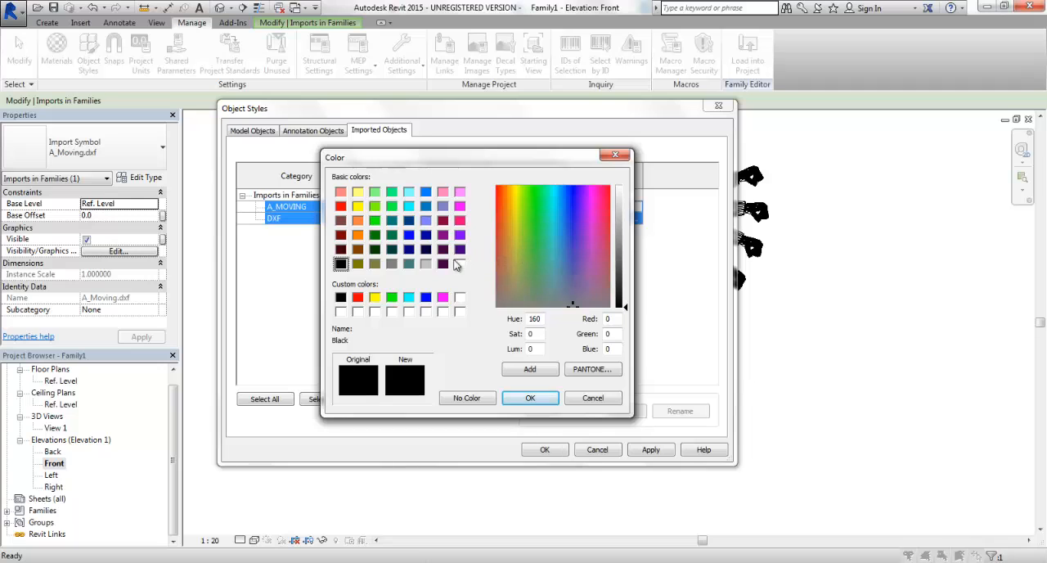
{"action": "left_click", "coordinate": [425, 263]}
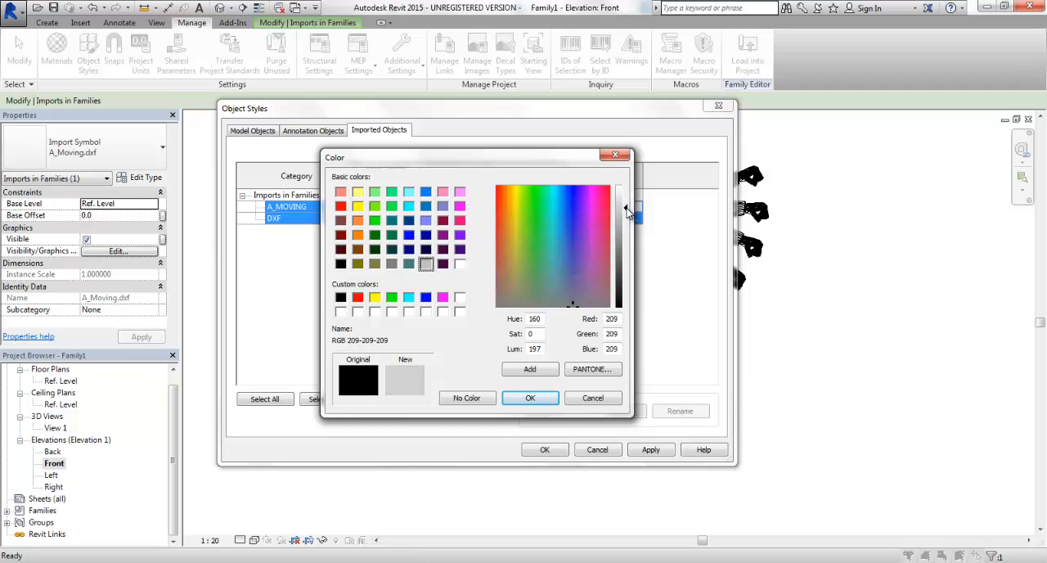
{"action": "left_click", "coordinate": [535, 399]}
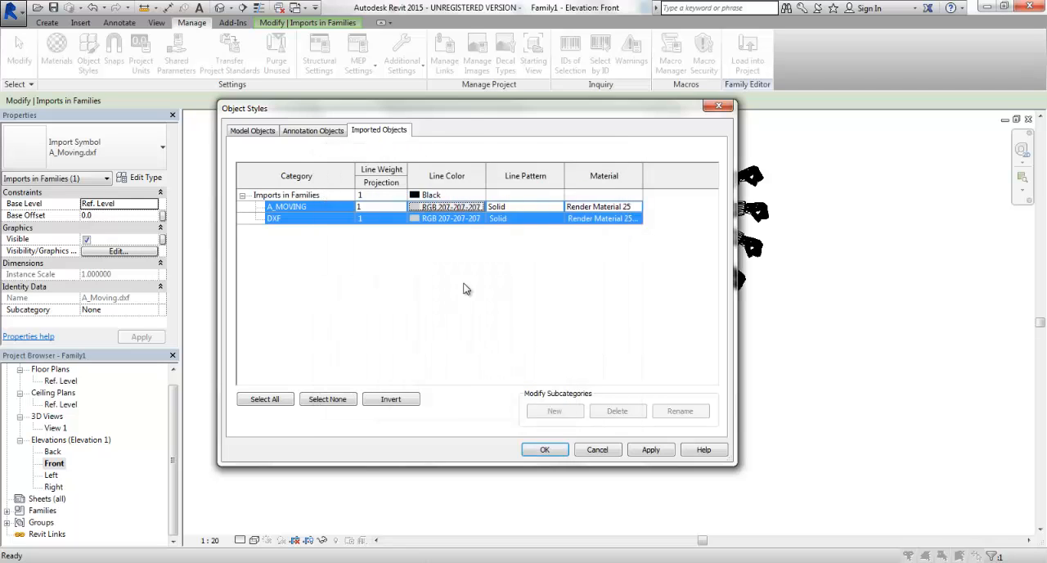
Give the A_MOVING and DXF categories a Dash line pattern and projection line weight 2, and apply the object styles.
{"action": "left_click", "coordinate": [541, 206]}
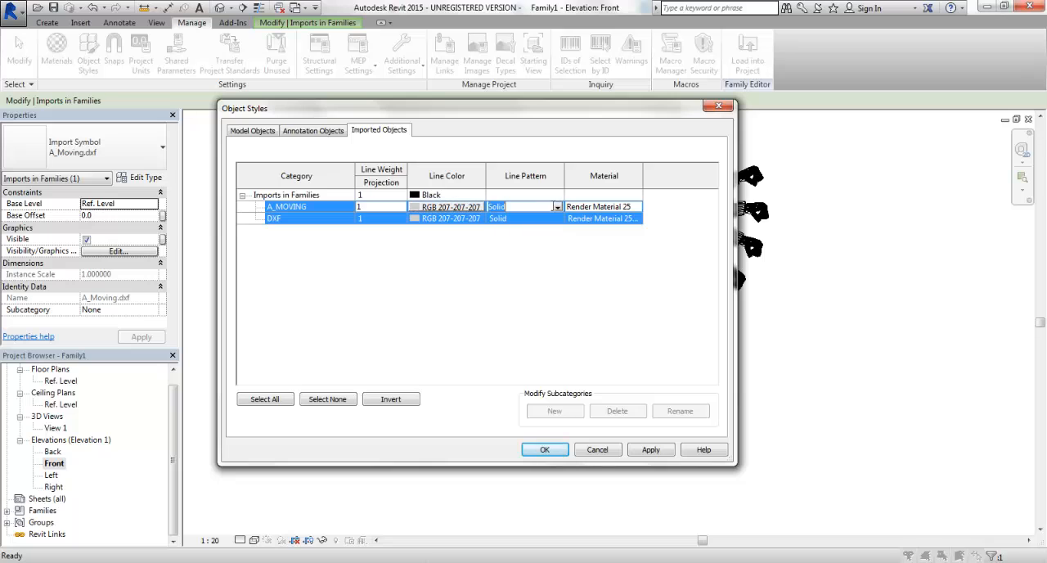
{"action": "left_click", "coordinate": [557, 209]}
{"action": "left_click", "coordinate": [530, 247]}
{"action": "left_click", "coordinate": [370, 207]}
{"action": "left_click", "coordinate": [401, 208]}
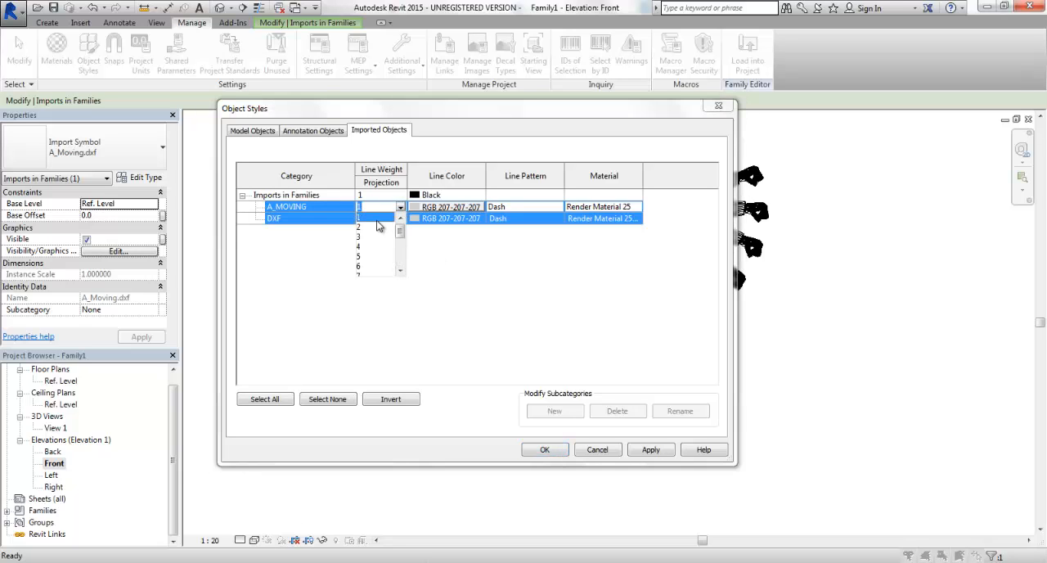
{"action": "mouse_move", "coordinate": [400, 232]}
{"action": "left_mouse_down"}
{"action": "mouse_move", "coordinate": [400, 264]}
{"action": "mouse_move", "coordinate": [398, 232]}
{"action": "left_mouse_up"}
{"action": "left_click", "coordinate": [359, 228]}
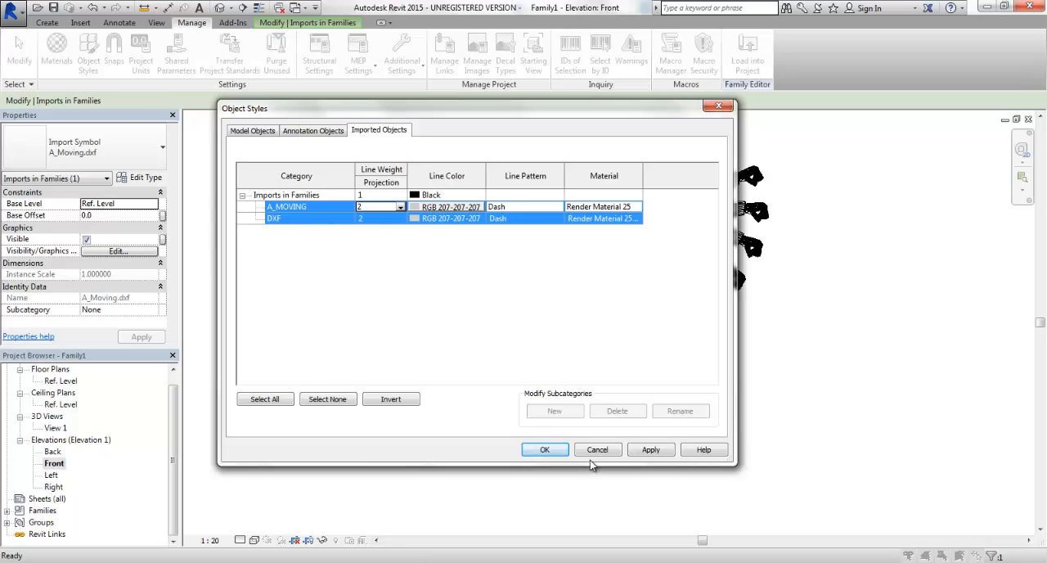
{"action": "left_click", "coordinate": [651, 451]}
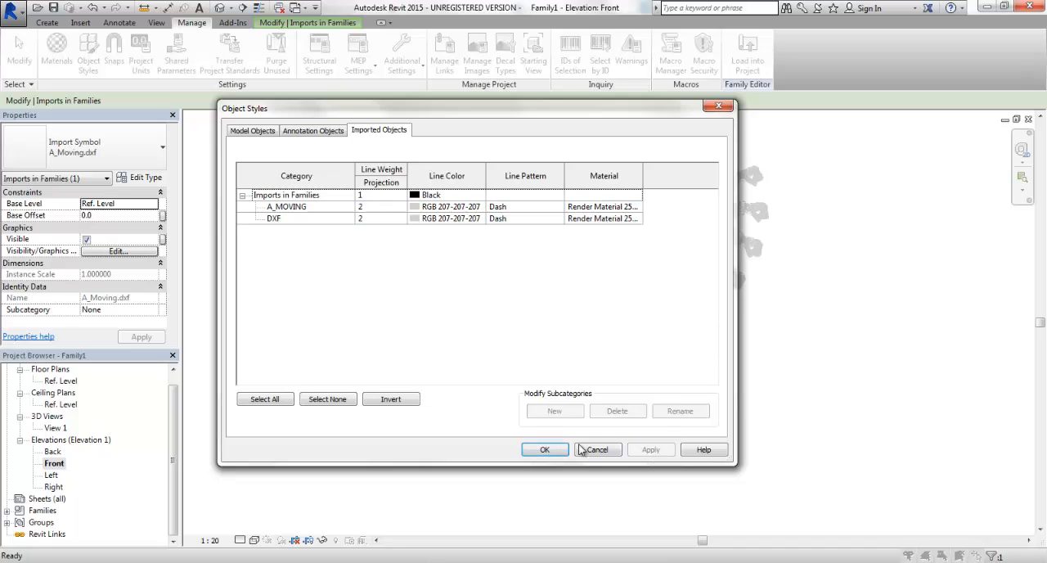
{"action": "left_click", "coordinate": [543, 449]}
Open the Line Weights settings and enlarge the dialog enough to show the complete model line weights table.
{"action": "scroll", "coordinate": [725, 250], "scroll_direction": "up", "scroll_amount": 6}
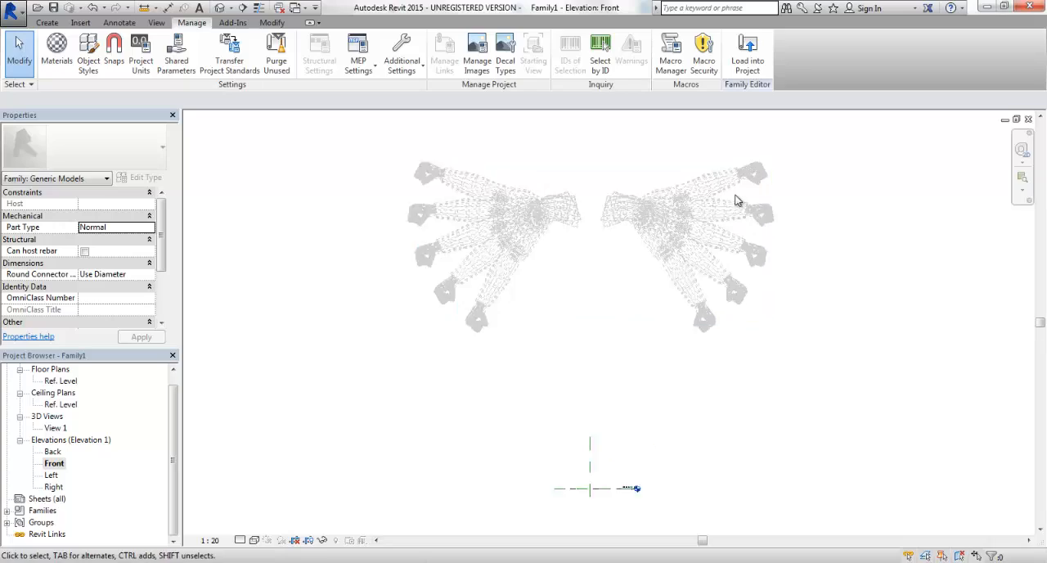
{"action": "scroll", "coordinate": [716, 210], "scroll_direction": "up", "scroll_amount": 3}
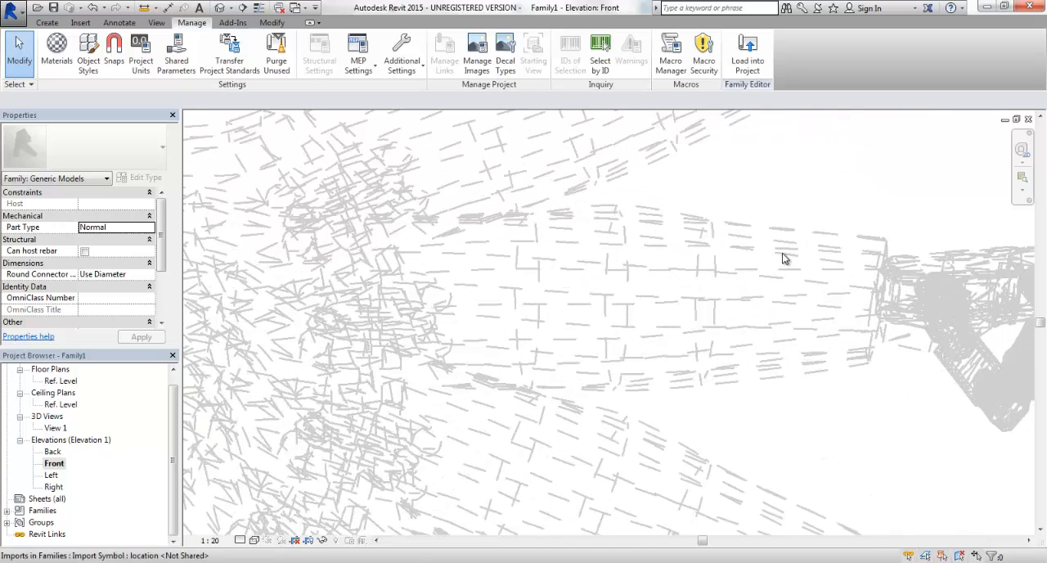
{"action": "scroll", "coordinate": [783, 258], "scroll_direction": "down", "scroll_amount": 9}
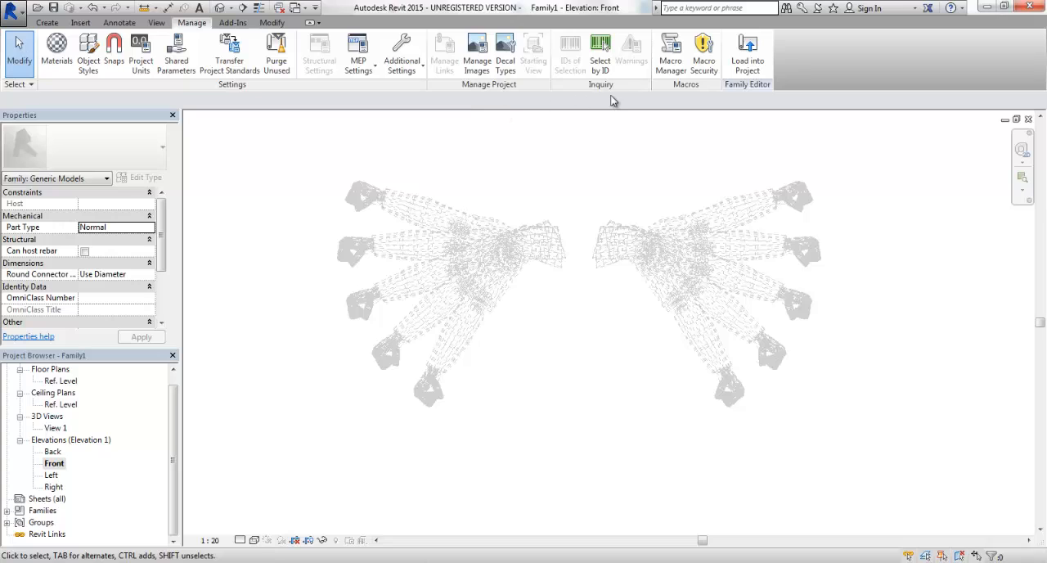
{"action": "left_click", "coordinate": [399, 66]}
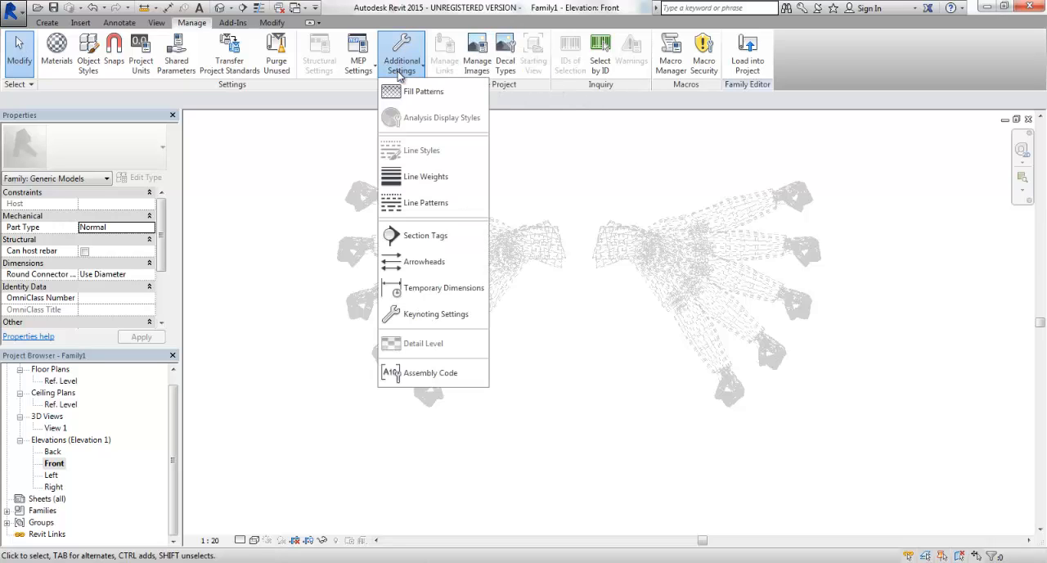
{"action": "left_click", "coordinate": [428, 184]}
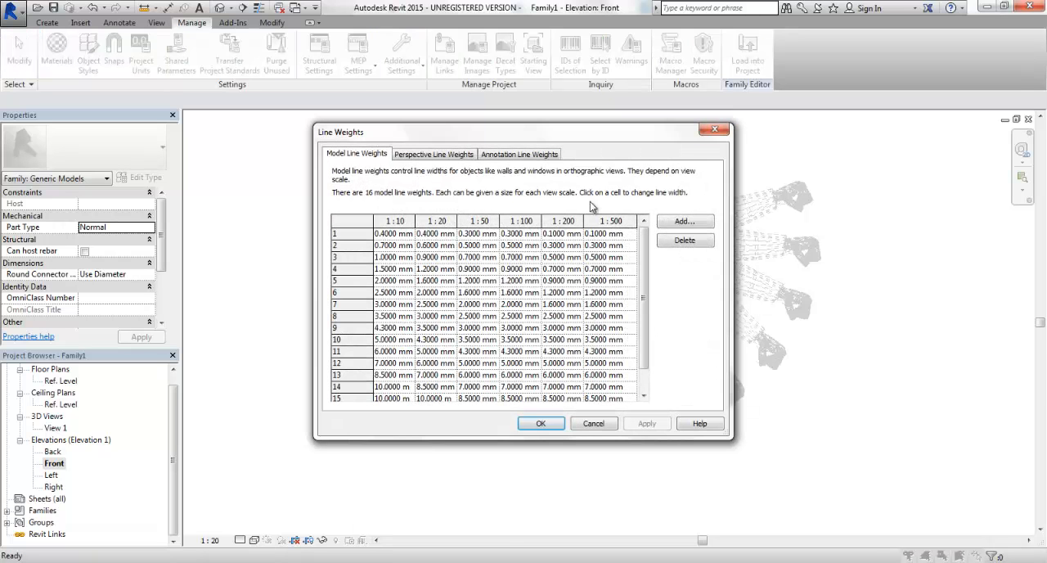
{"action": "left_click_drag", "start_coordinate": [731, 439], "coordinate": [822, 533]}
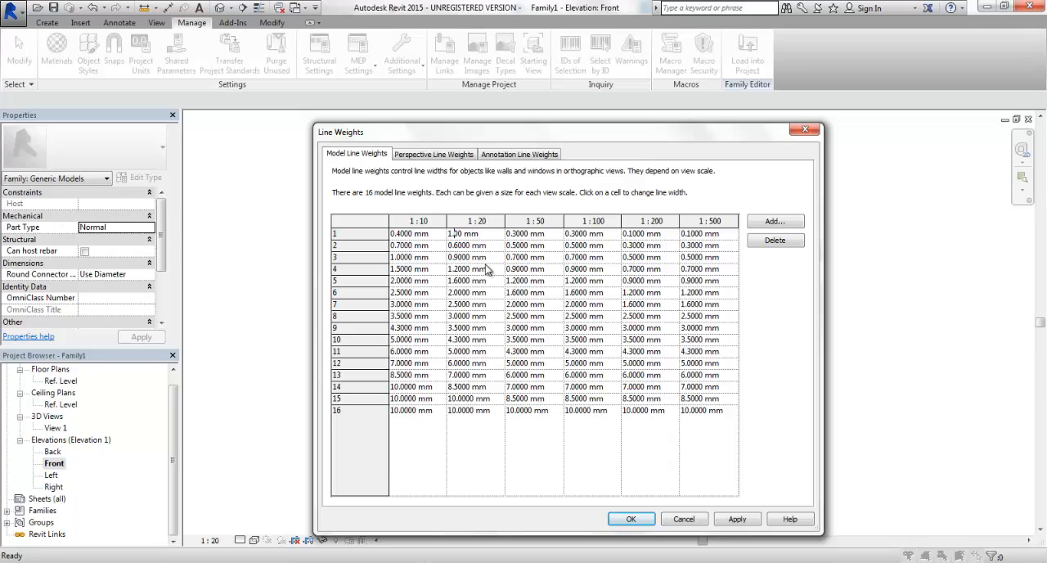
Set model line weight 2 at the 1:20 scale to 0.025 mm.
{"action": "left_click", "coordinate": [464, 246]}
{"action": "key", "text": "BackSpace"}
{"action": "key", "text": "BackSpace"}
{"action": "left_click", "coordinate": [735, 519]}
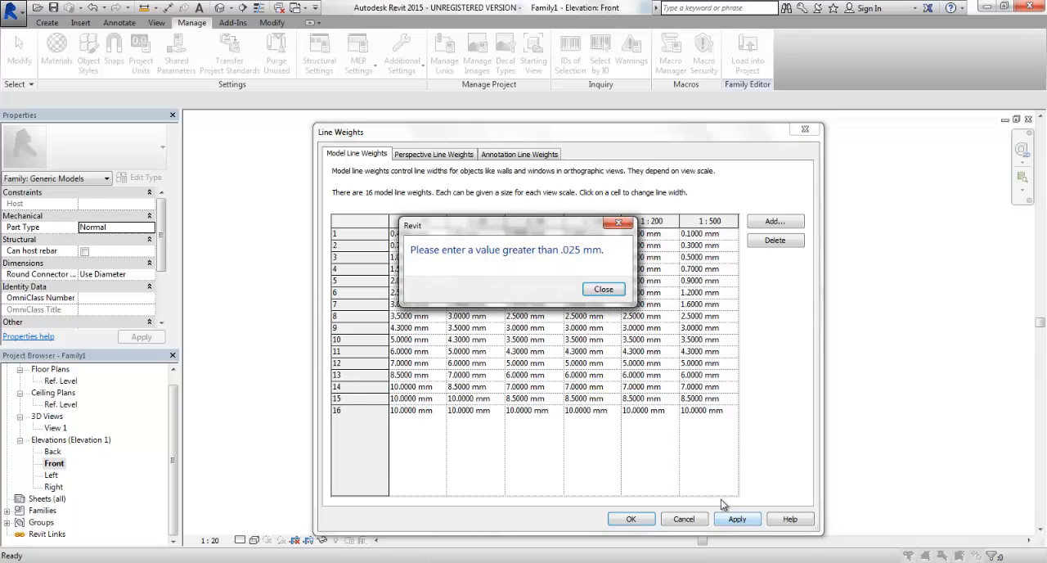
{"action": "left_click", "coordinate": [606, 291]}
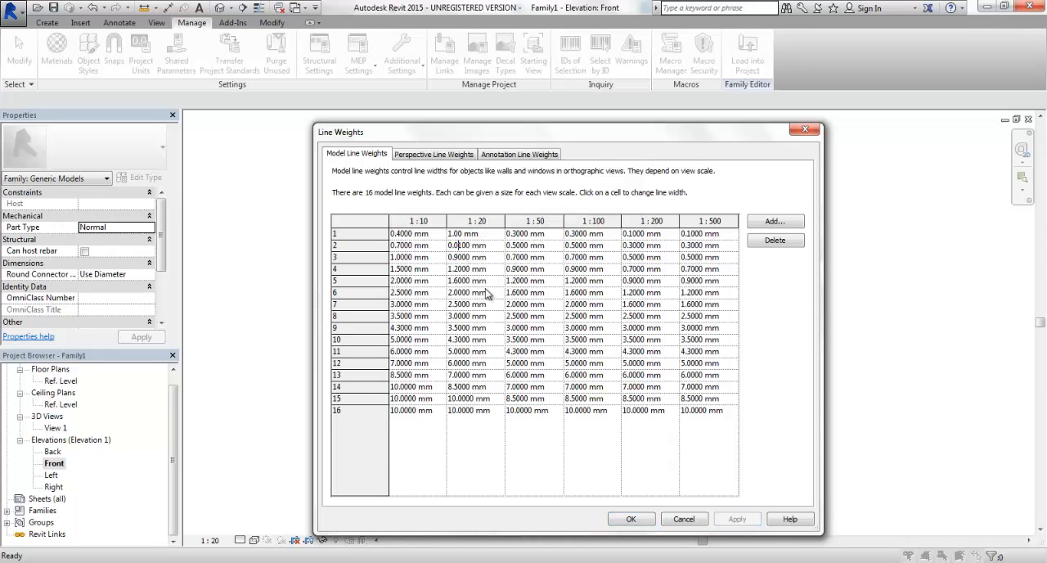
{"action": "type", "text": "25"}
Set model line weight 1 at the 1:20 scale to 0.9 mm, then apply and accept the line weights.
{"action": "left_click", "coordinate": [454, 233]}
{"action": "left_click_drag", "start_coordinate": [466, 233], "coordinate": [406, 235]}
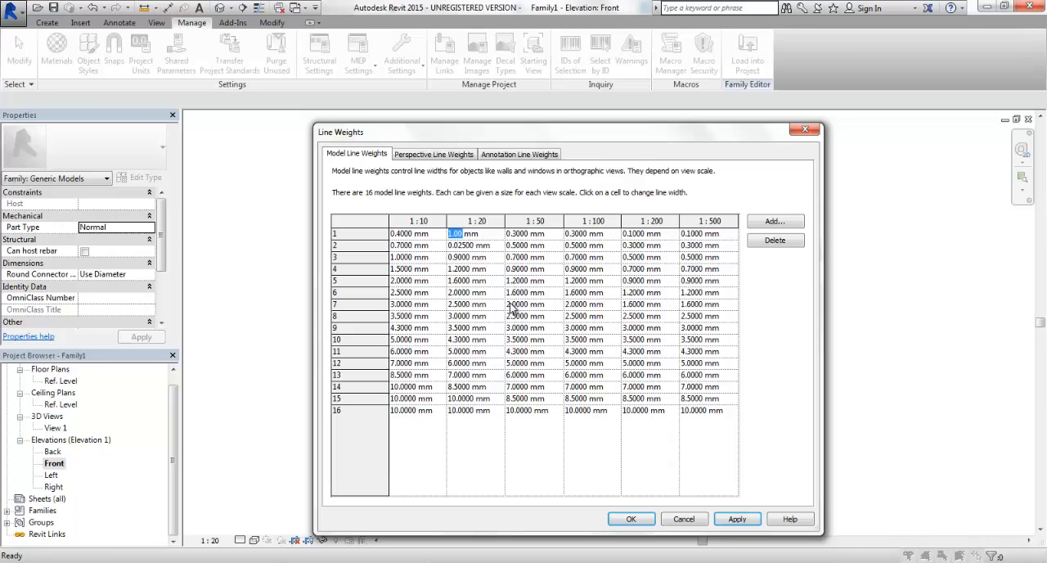
{"action": "key", "text": "BackSpace"}
{"action": "type", "text": ".9"}
{"action": "left_click", "coordinate": [495, 340]}
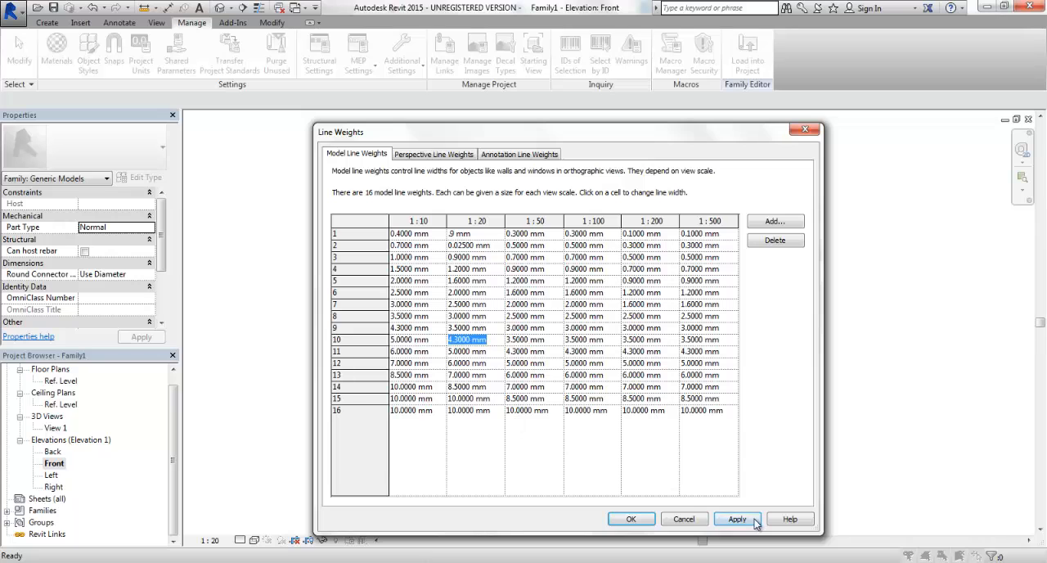
{"action": "left_click", "coordinate": [753, 520]}
{"action": "left_click", "coordinate": [473, 410]}
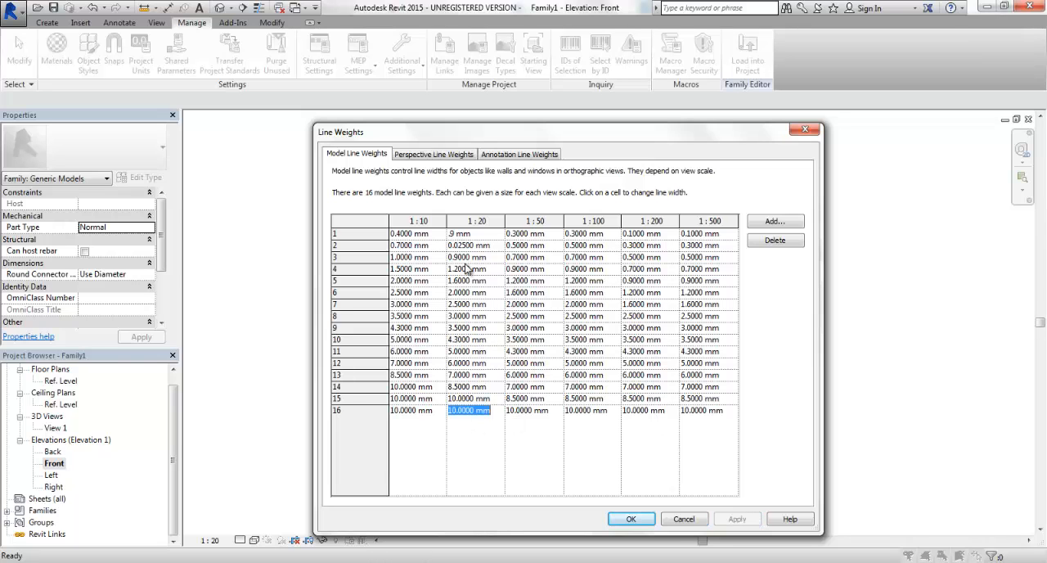
{"action": "left_click", "coordinate": [630, 519]}
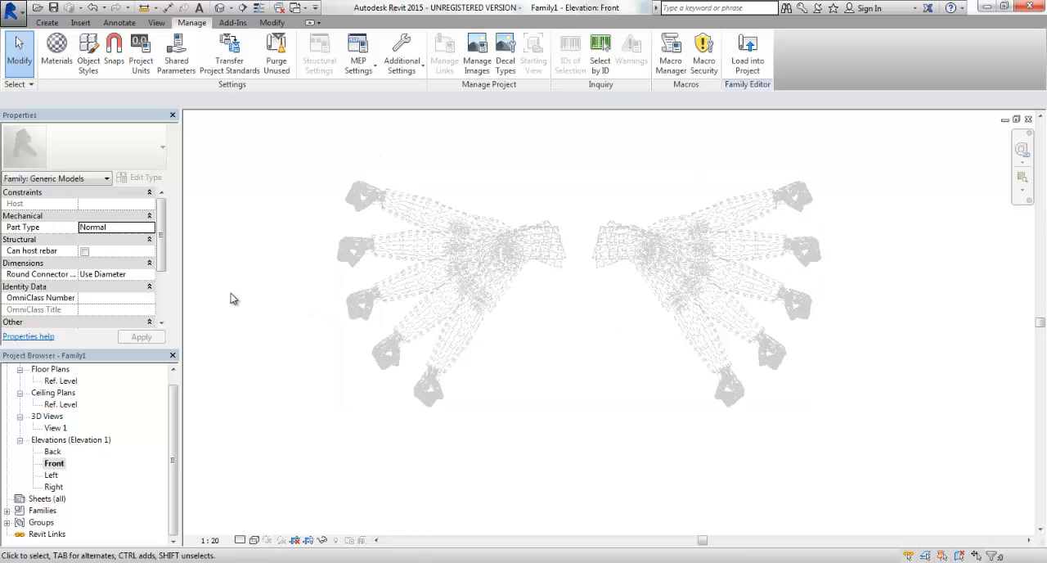
Review the line weights, colors and patterns of the imported object categories in Object Styles.
{"action": "left_click", "coordinate": [86, 23]}
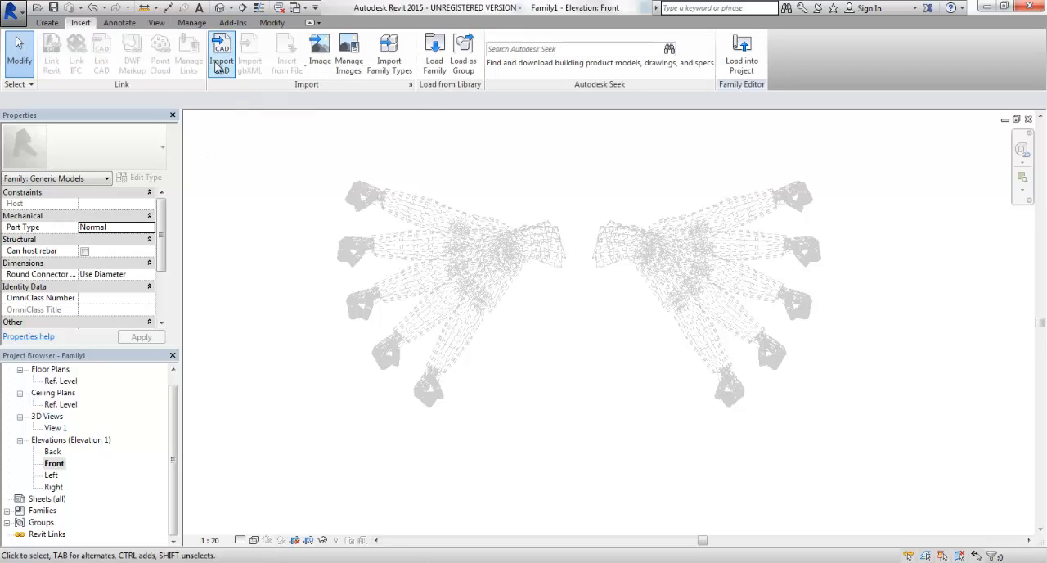
{"action": "left_click", "coordinate": [191, 23]}
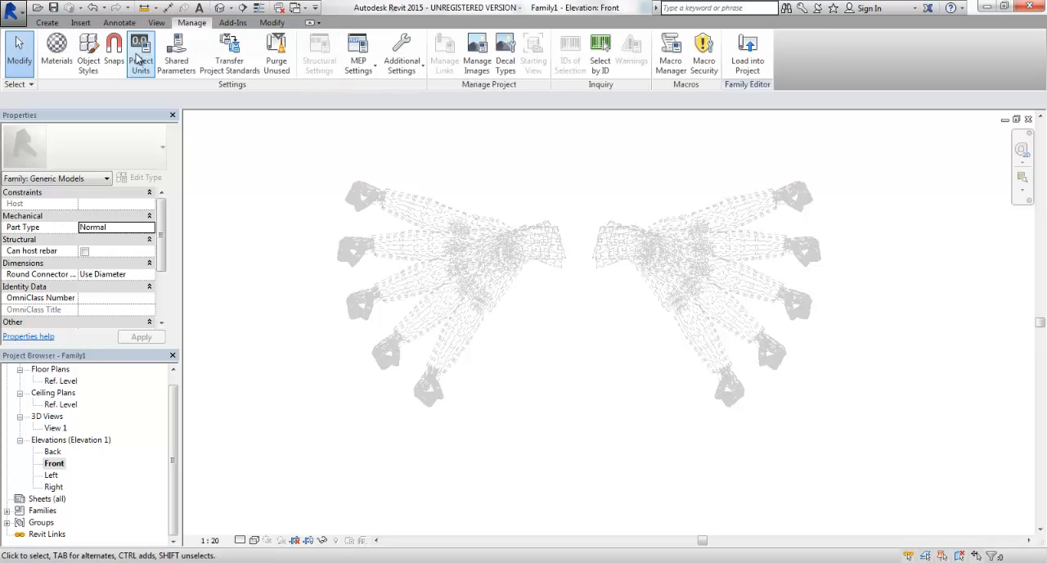
{"action": "left_click", "coordinate": [114, 48]}
{"action": "key", "text": "Escape"}
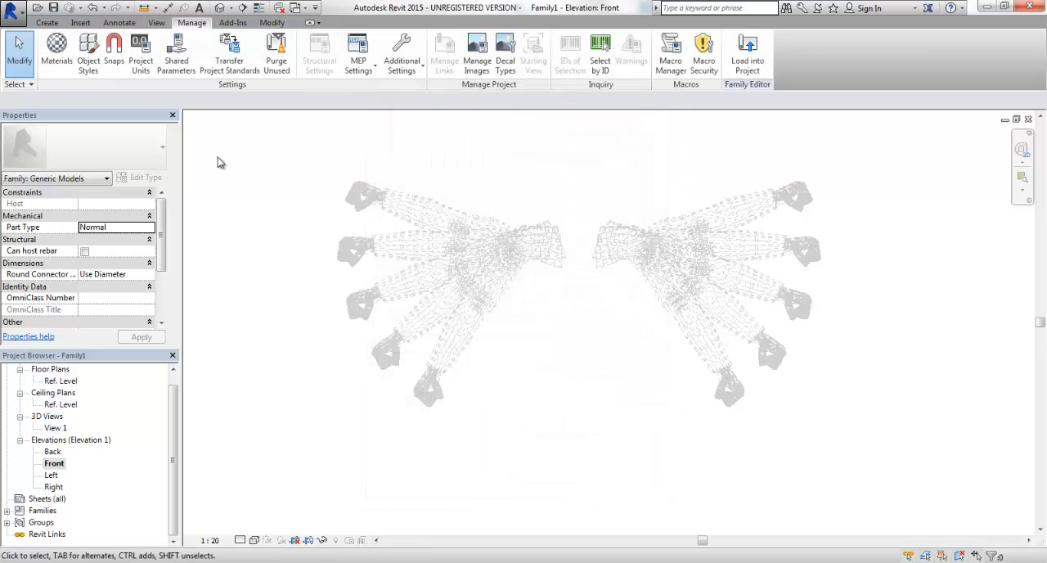
{"action": "left_click", "coordinate": [89, 49]}
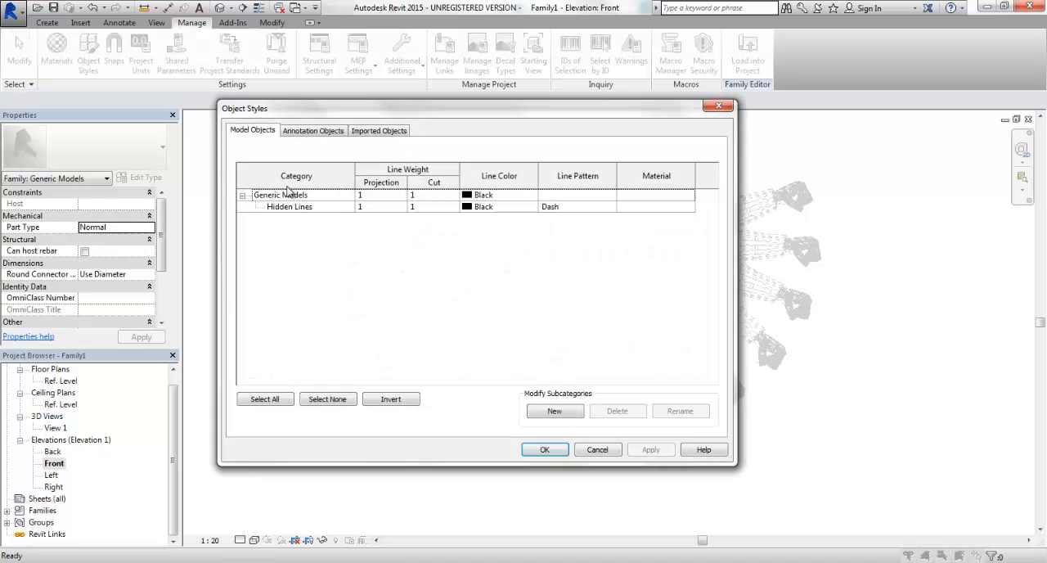
{"action": "left_click", "coordinate": [367, 133]}
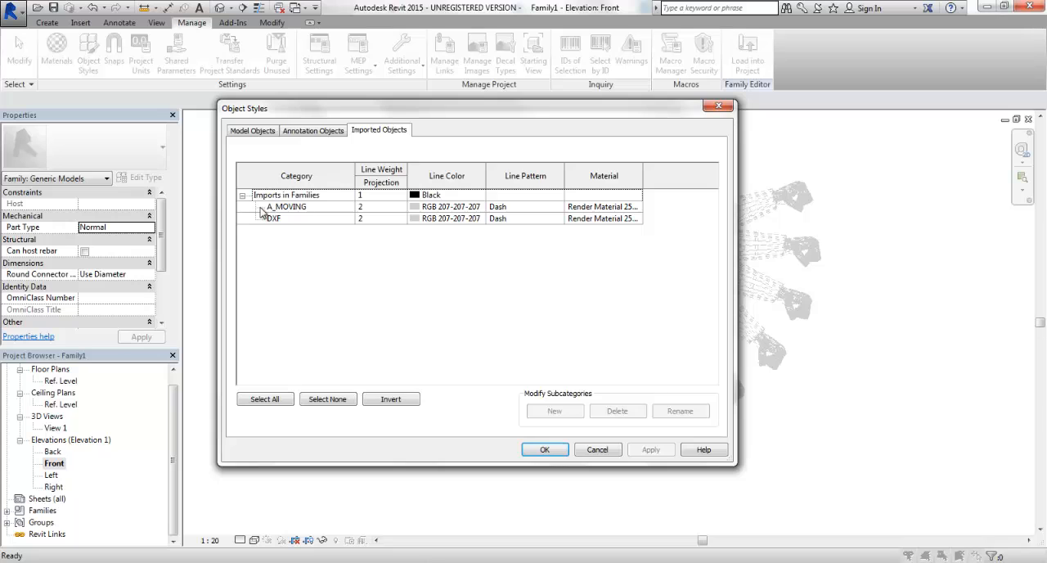
{"action": "left_click", "coordinate": [595, 450]}
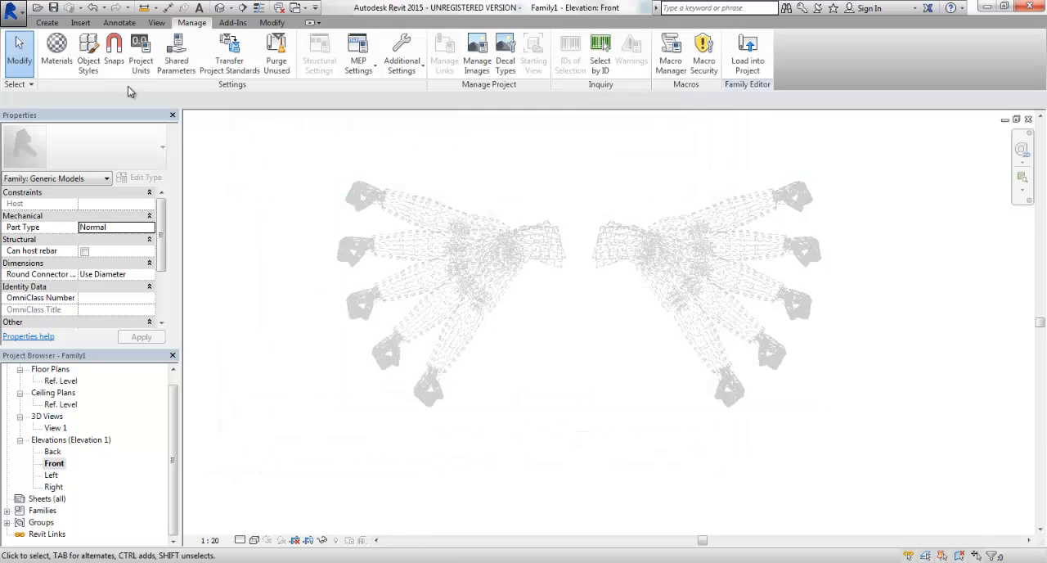
Start a CAD import with the file type ACIS SAT and choose Robot_Sans_Hands.sat from the Components folder.
{"action": "left_click", "coordinate": [80, 23]}
{"action": "left_click", "coordinate": [223, 54]}
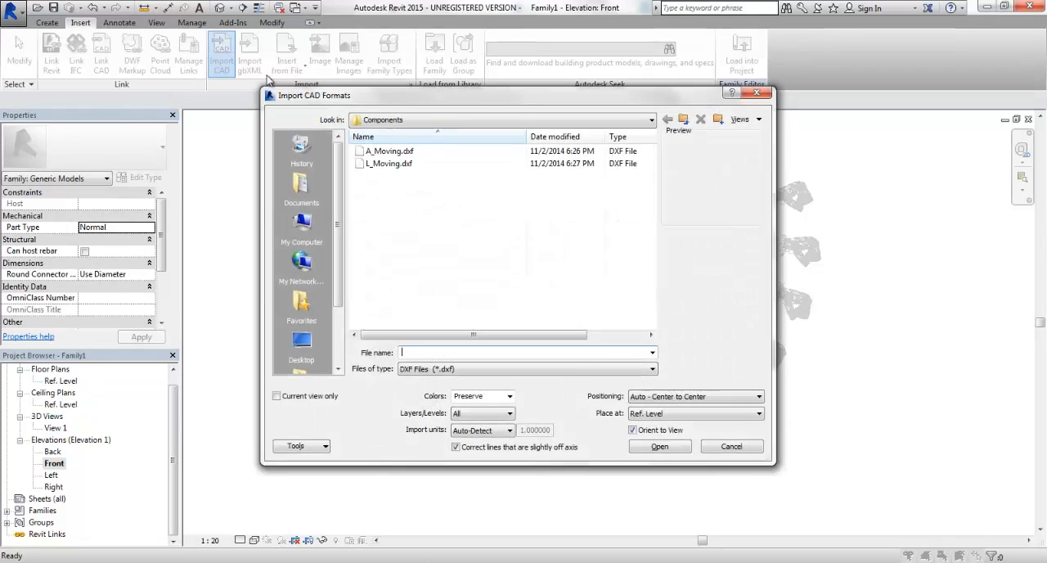
{"action": "left_click", "coordinate": [462, 370]}
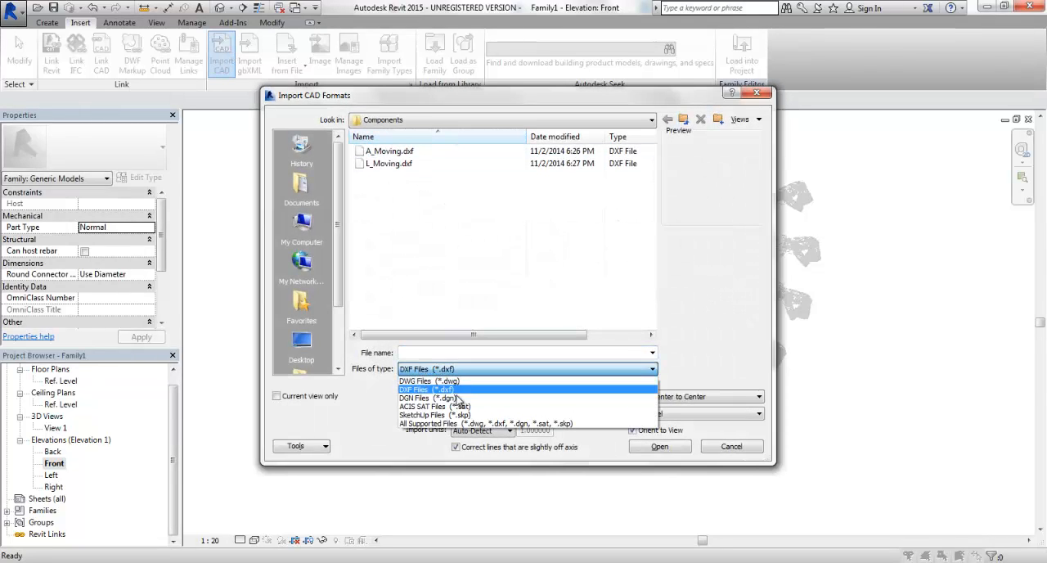
{"action": "left_click", "coordinate": [458, 410]}
{"action": "left_click", "coordinate": [404, 176]}
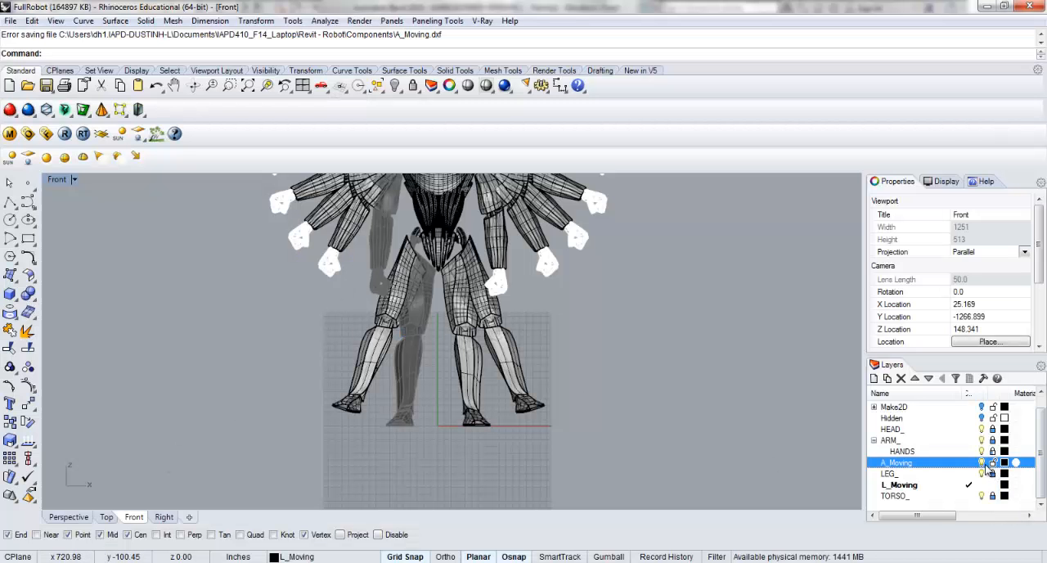
Switch to Rhino, make LEG_ the current layer, and hide the A_Moving and L_Moving layers.
{"action": "left_click", "coordinate": [981, 463]}
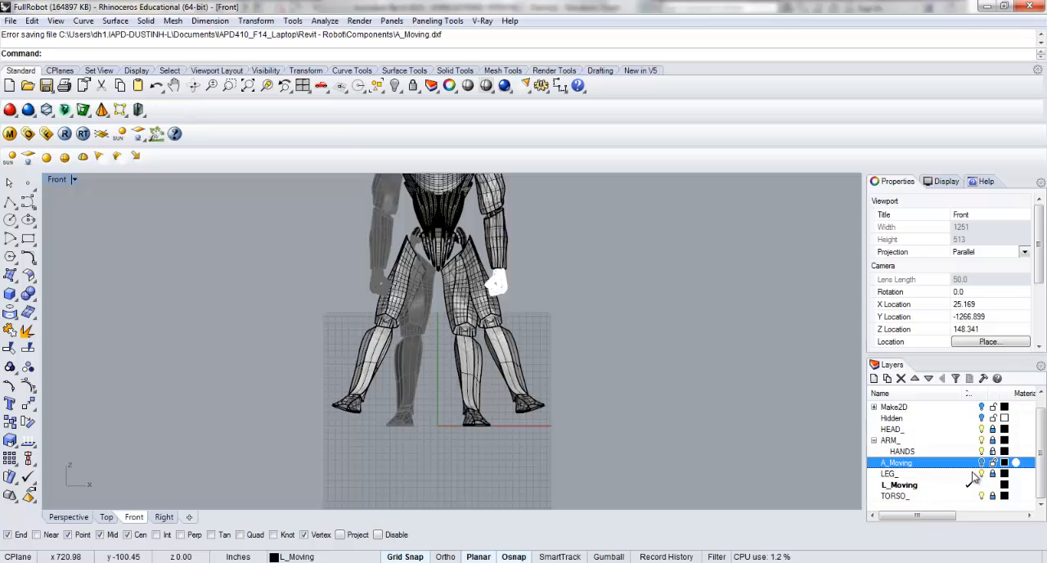
{"action": "left_click", "coordinate": [974, 475]}
{"action": "left_click", "coordinate": [981, 485]}
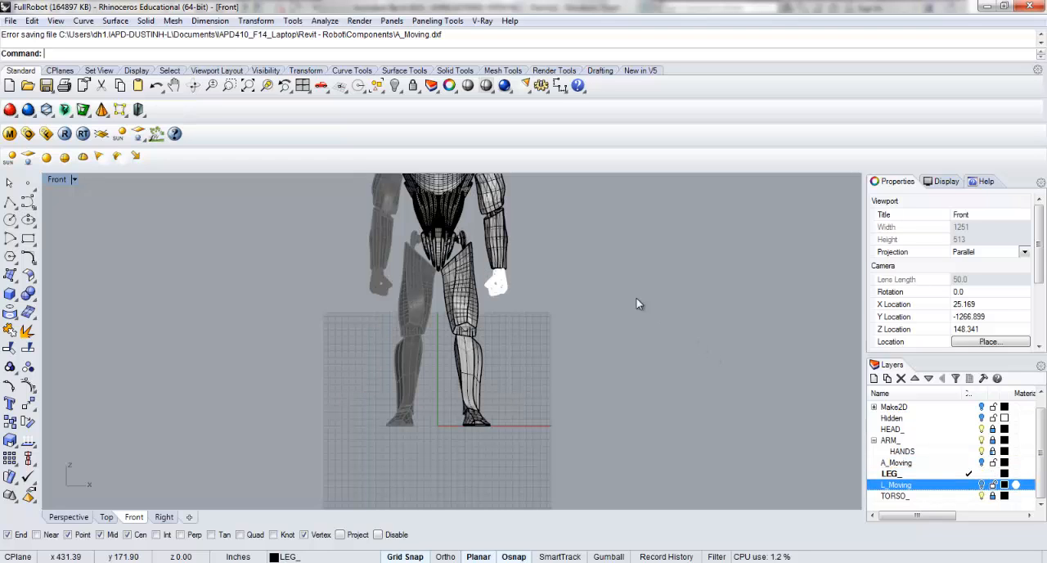
{"action": "right_click_drag", "start_coordinate": [616, 344], "coordinate": [615, 360]}
{"action": "scroll", "coordinate": [551, 279], "scroll_direction": "down", "scroll_amount": 2}
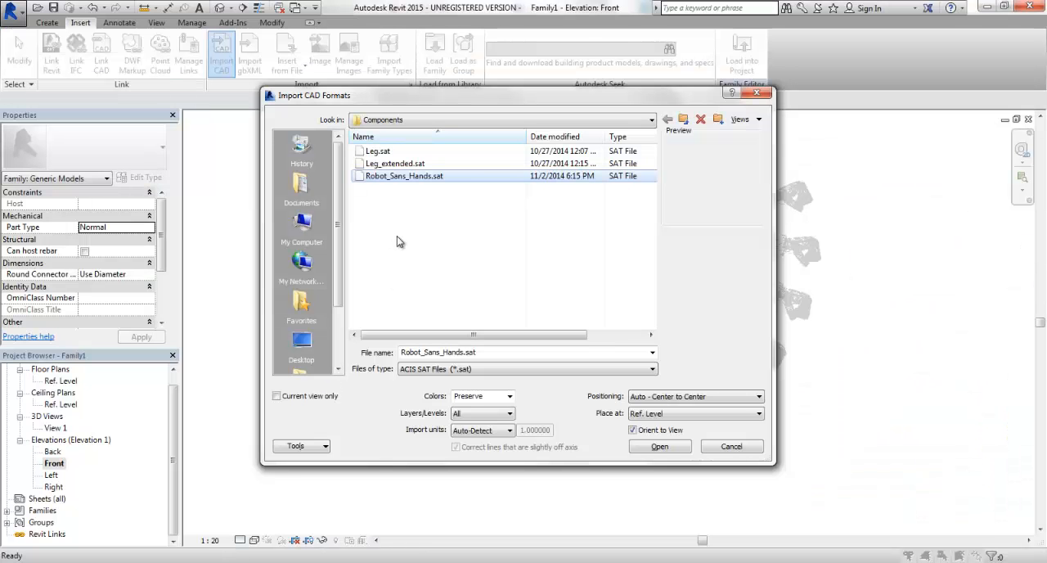
Return to Revit and import Robot_Sans_Hands.sat at Ref. Level with Auto - Center to Center positioning.
{"action": "left_click", "coordinate": [660, 446]}
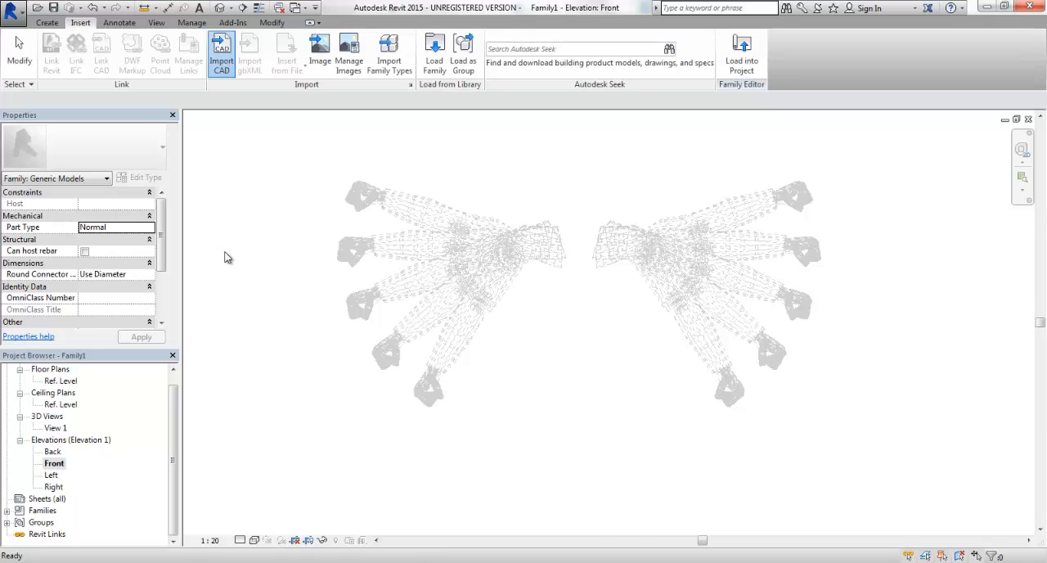
{"action": "scroll", "coordinate": [283, 253], "scroll_direction": "down", "scroll_amount": 1}
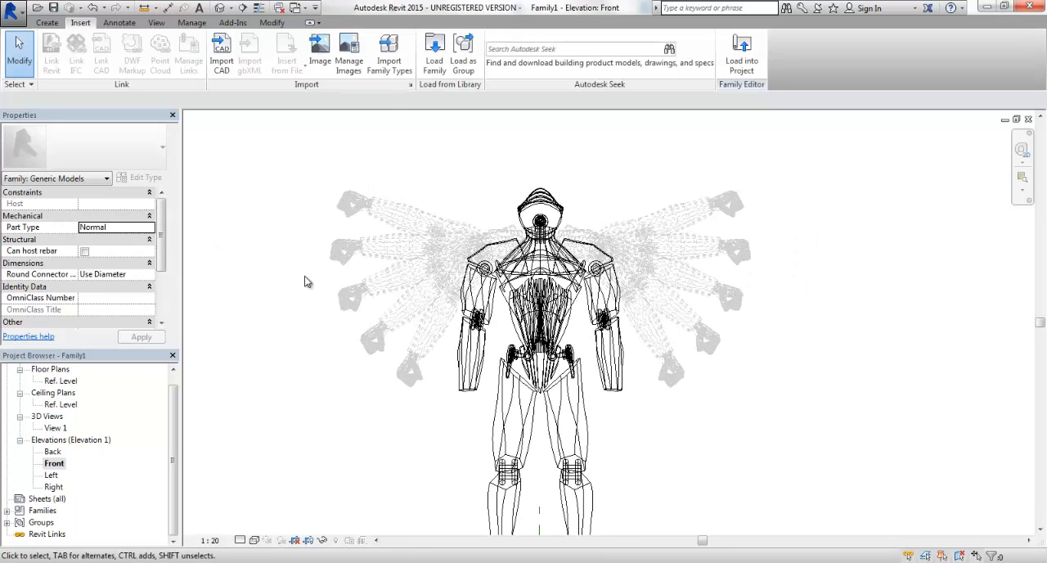
{"action": "scroll", "coordinate": [280, 214], "scroll_direction": "down", "scroll_amount": 1}
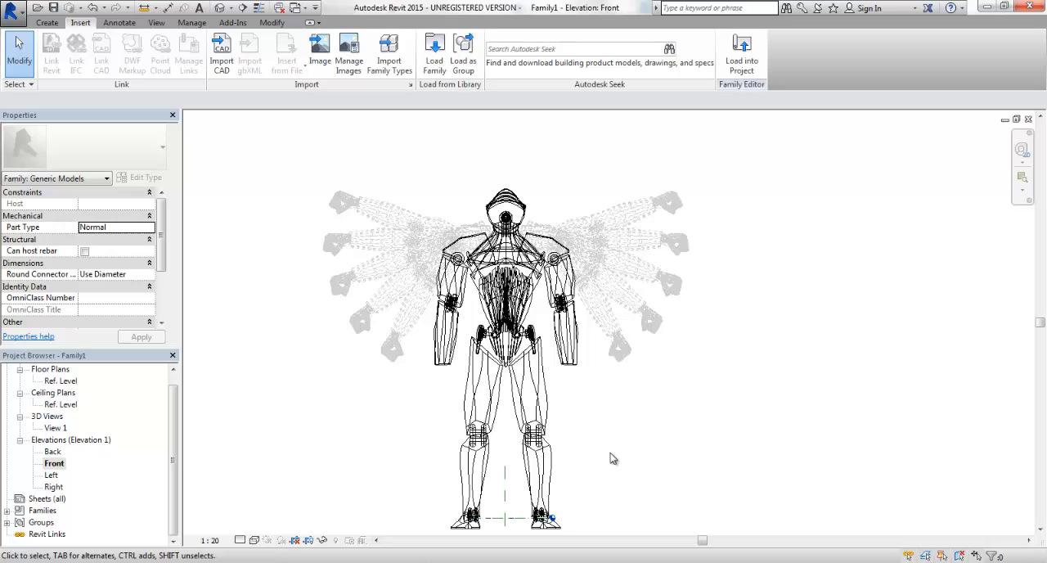
Try to move the robot body and arms together vertically from the bottom corner of a foot up to Ref. Level.
{"action": "left_click", "coordinate": [528, 283]}
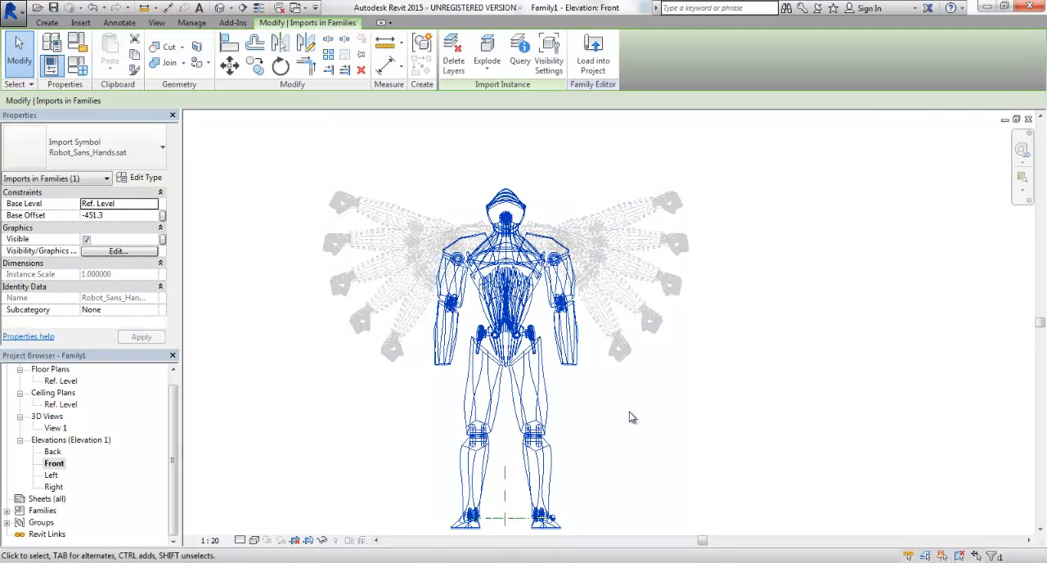
{"action": "left_click", "coordinate": [736, 431]}
{"action": "left_click_drag", "start_coordinate": [736, 431], "coordinate": [473, 241]}
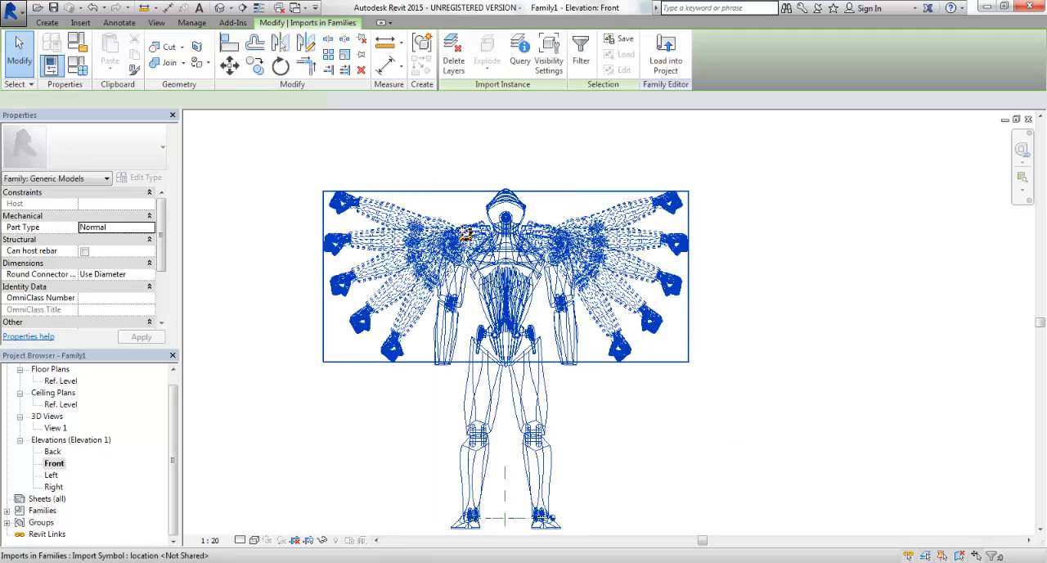
{"action": "scroll", "coordinate": [488, 495], "scroll_direction": "up", "scroll_amount": 6}
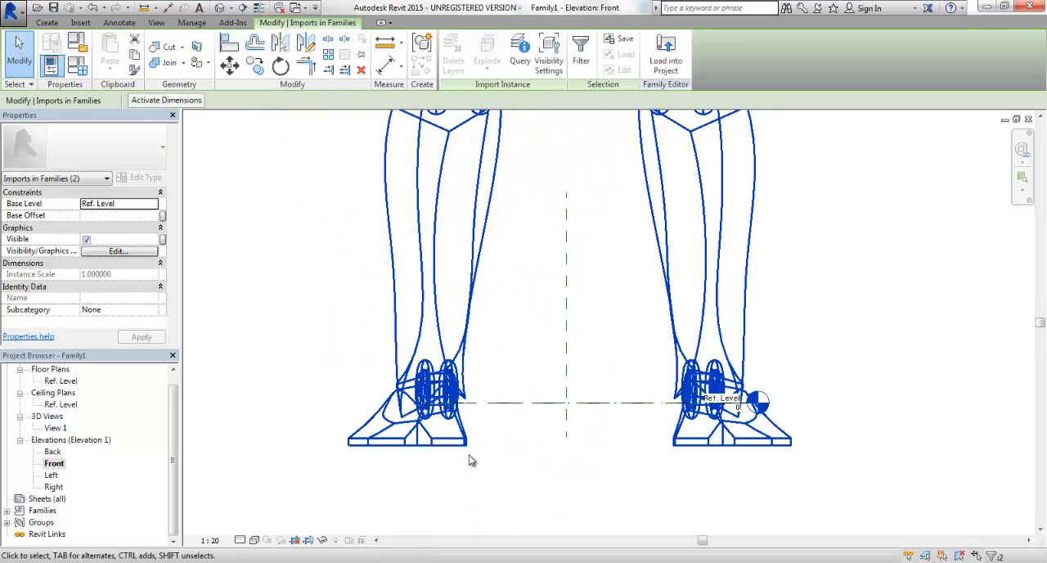
{"action": "scroll", "coordinate": [468, 453], "scroll_direction": "up", "scroll_amount": 1}
{"action": "key", "text": "m"}
{"action": "key", "text": "v"}
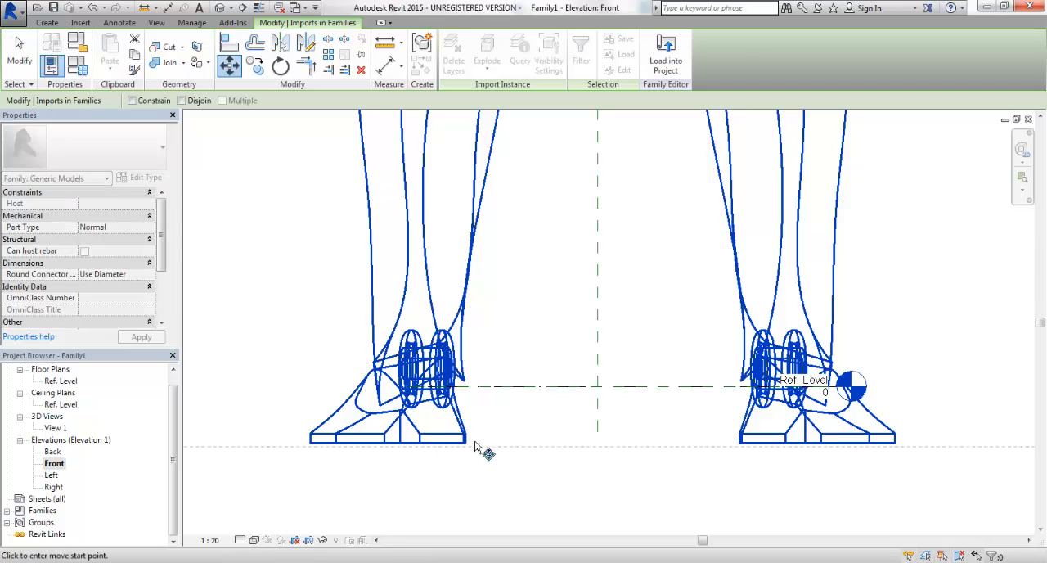
{"action": "left_click", "coordinate": [466, 443]}
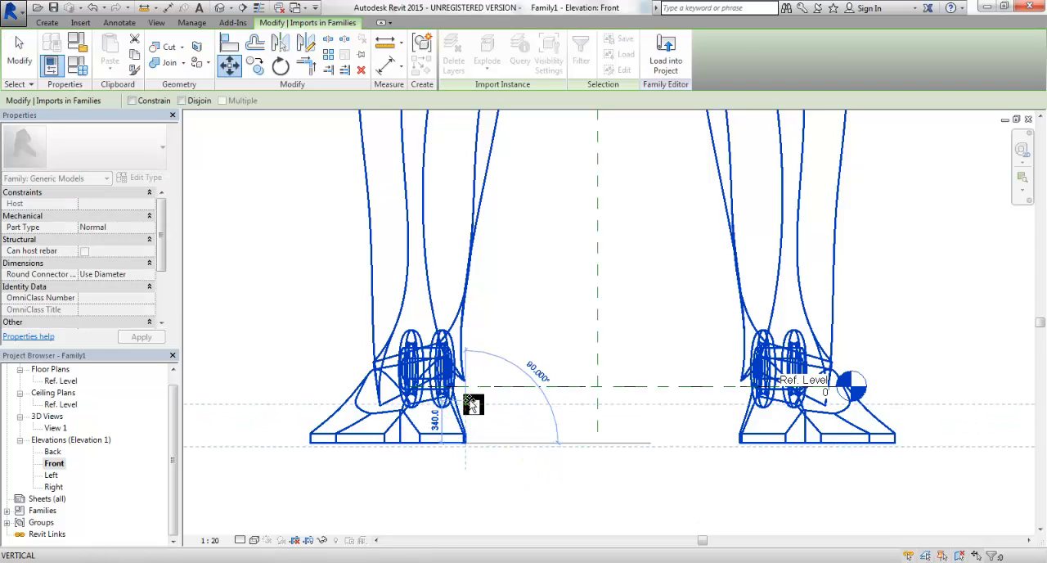
{"action": "scroll", "coordinate": [471, 401], "scroll_direction": "up", "scroll_amount": 2}
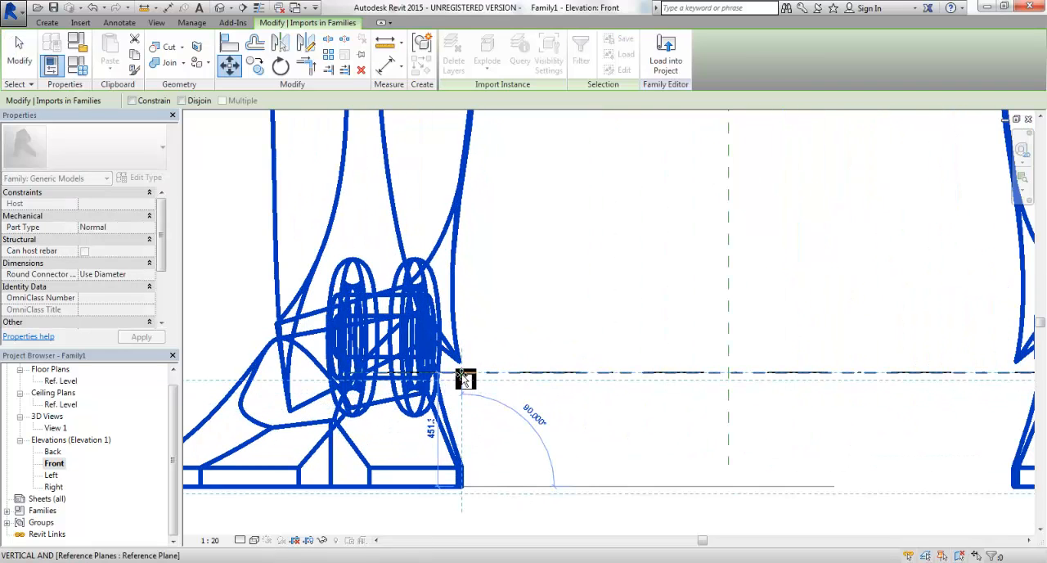
{"action": "left_click", "coordinate": [464, 377]}
{"action": "scroll", "coordinate": [463, 382], "scroll_direction": "down", "scroll_amount": 5}
{"action": "left_click", "coordinate": [483, 434]}
{"action": "scroll", "coordinate": [484, 437], "scroll_direction": "down", "scroll_amount": 1}
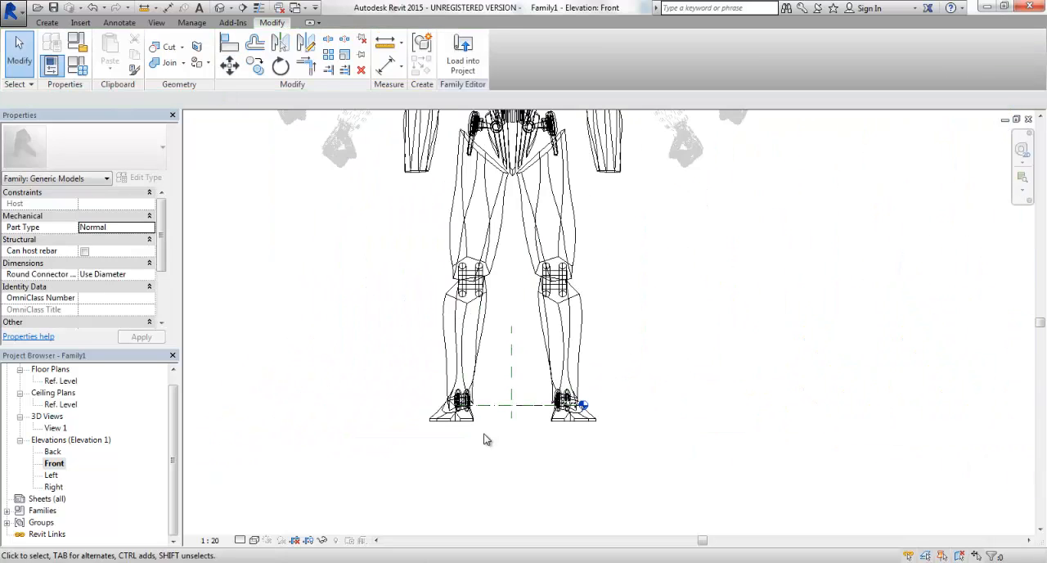
{"action": "scroll", "coordinate": [483, 439], "scroll_direction": "down", "scroll_amount": 2}
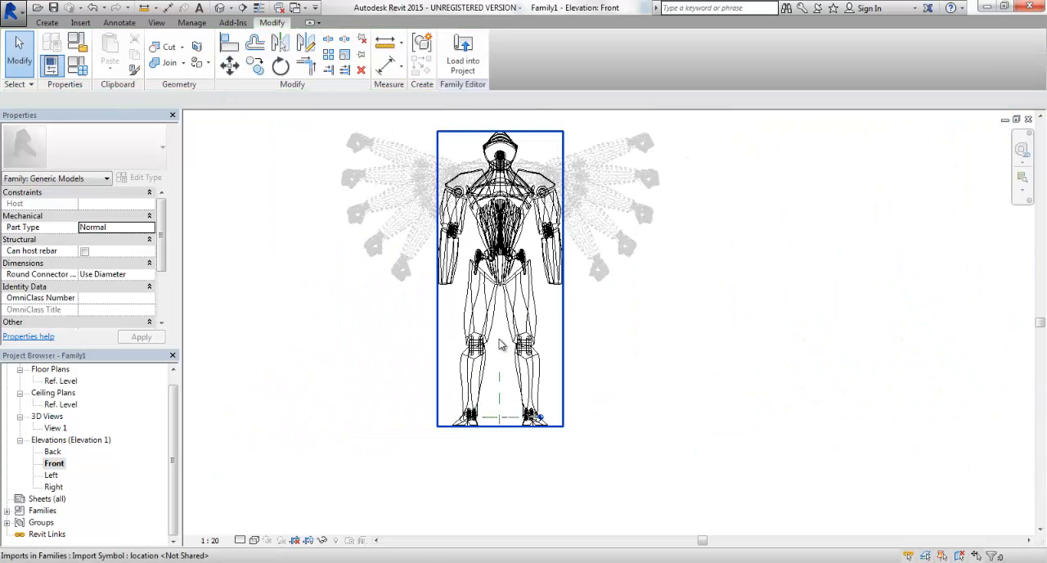
Rename the imported object style 0 as Robot Sans Hands and apply the change.
{"action": "scroll", "coordinate": [505, 282], "scroll_direction": "down", "scroll_amount": 1}
{"action": "scroll", "coordinate": [502, 262], "scroll_direction": "up", "scroll_amount": 2}
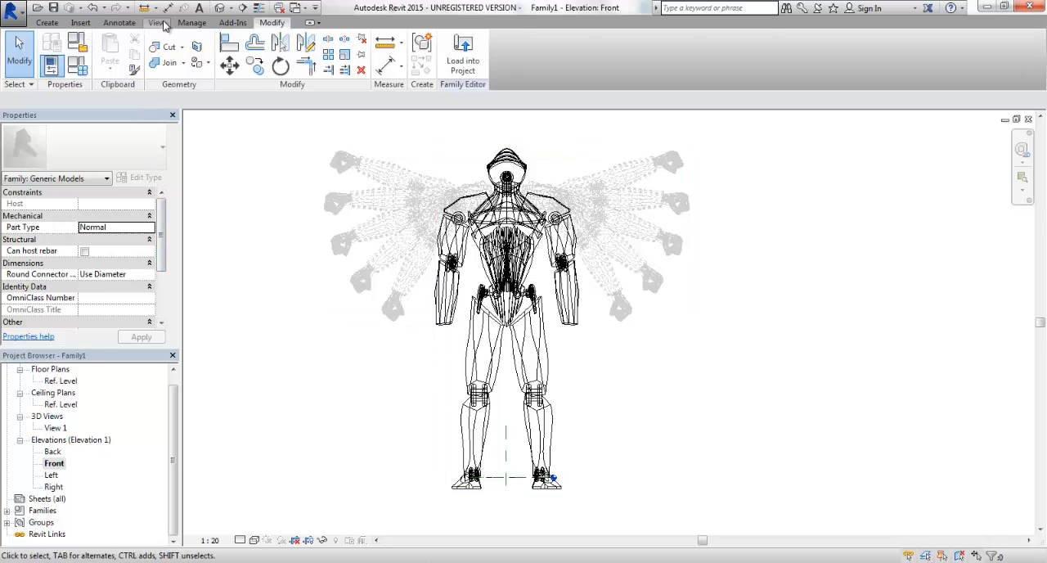
{"action": "left_click", "coordinate": [191, 22]}
{"action": "left_click", "coordinate": [93, 54]}
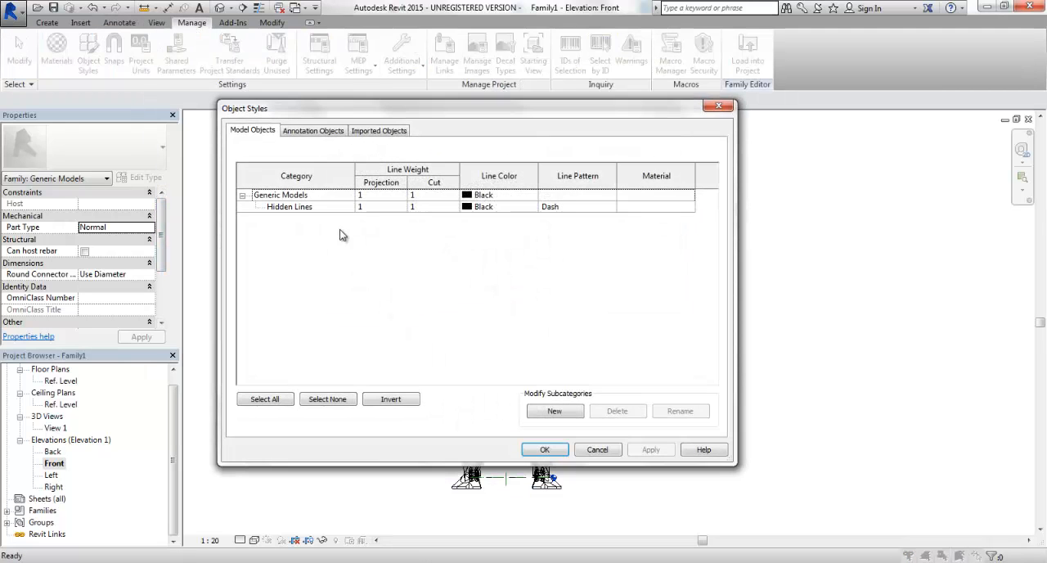
{"action": "left_click", "coordinate": [376, 132]}
{"action": "left_click", "coordinate": [271, 208]}
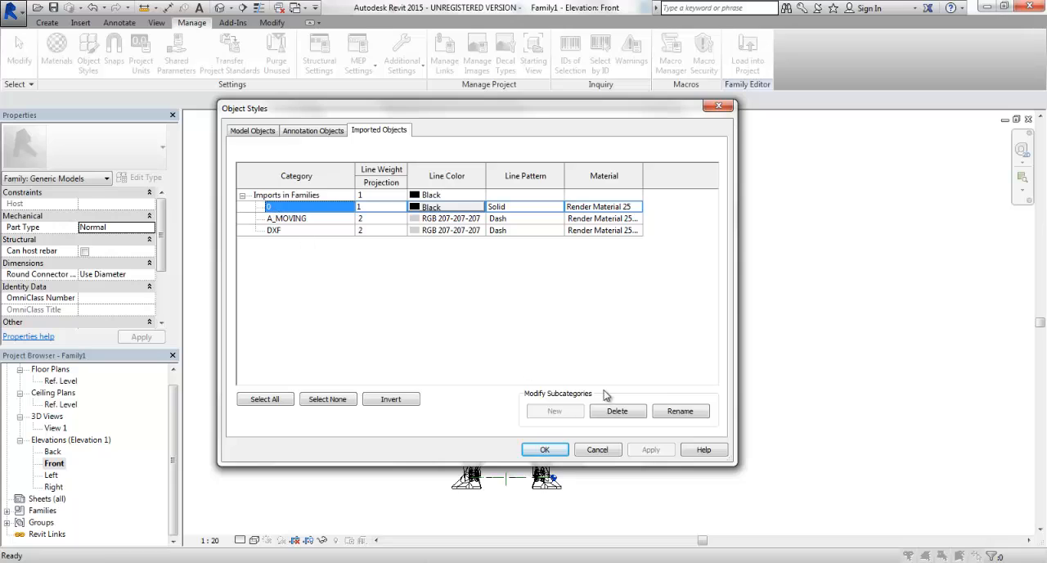
{"action": "left_click", "coordinate": [679, 417]}
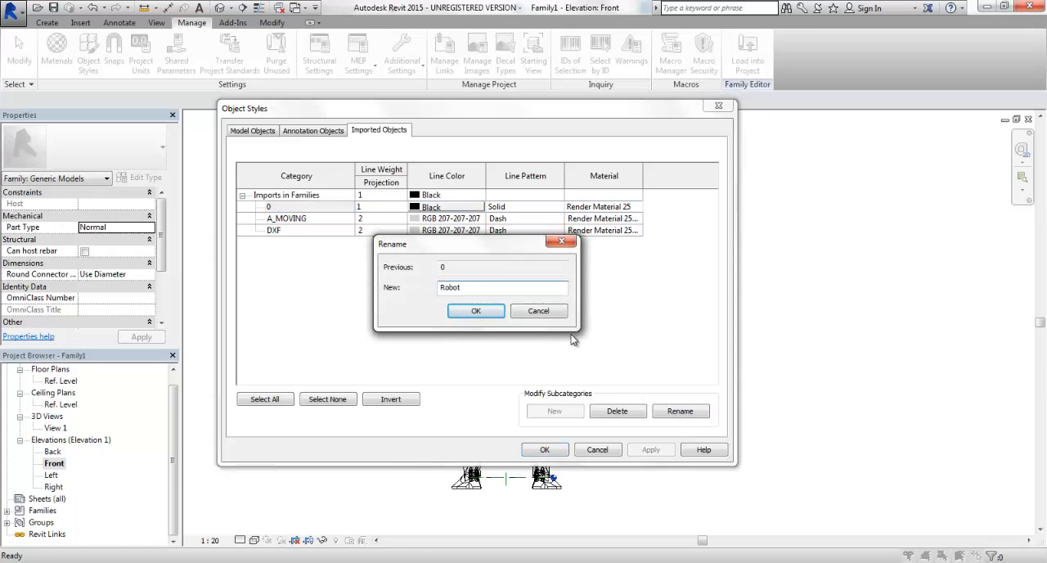
{"action": "type", "text": "Robot Sans Hands"}
{"action": "key", "text": "Return"}
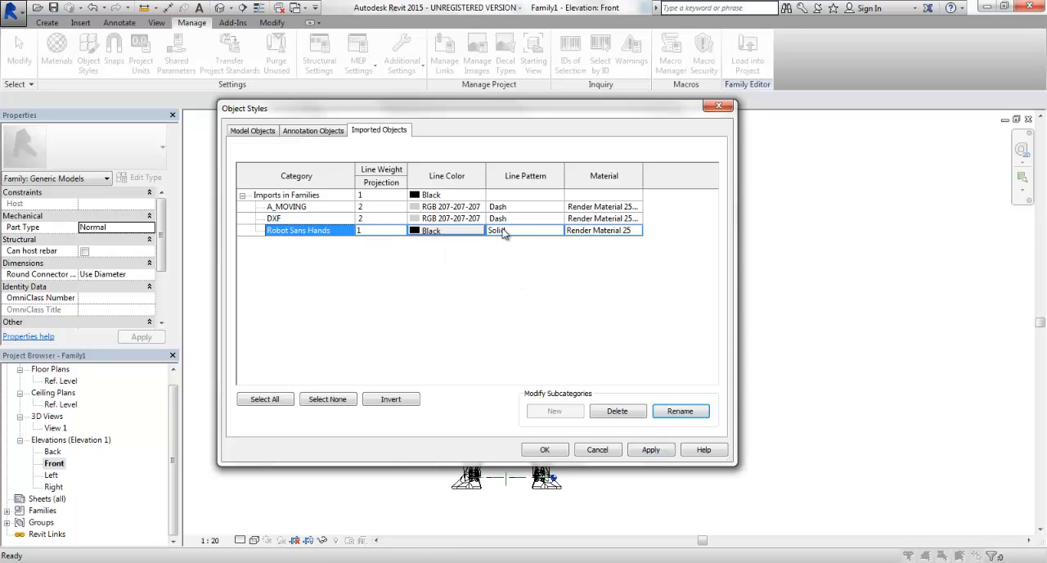
{"action": "left_click", "coordinate": [645, 451]}
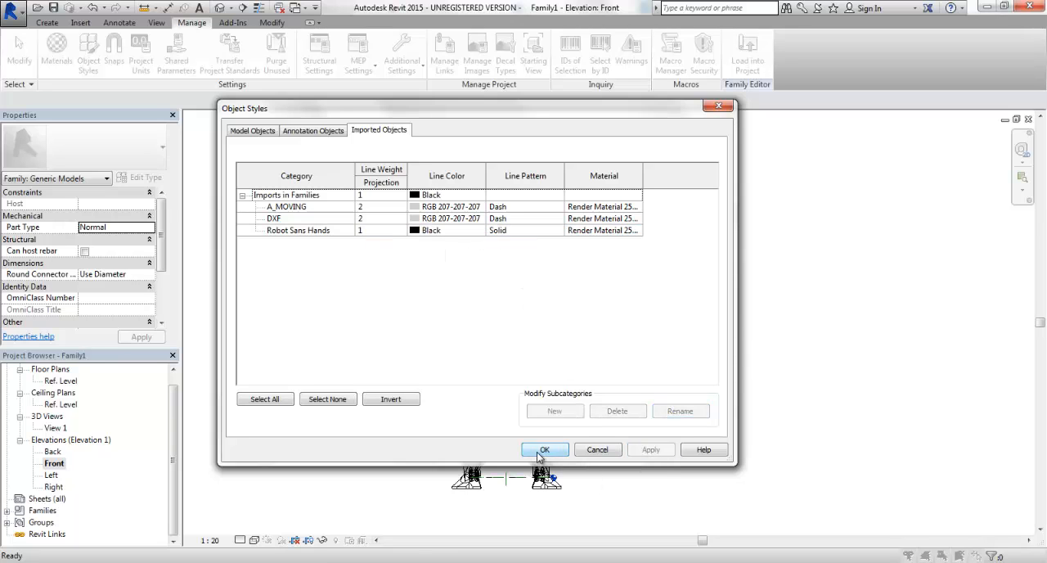
{"action": "left_click", "coordinate": [544, 449]}
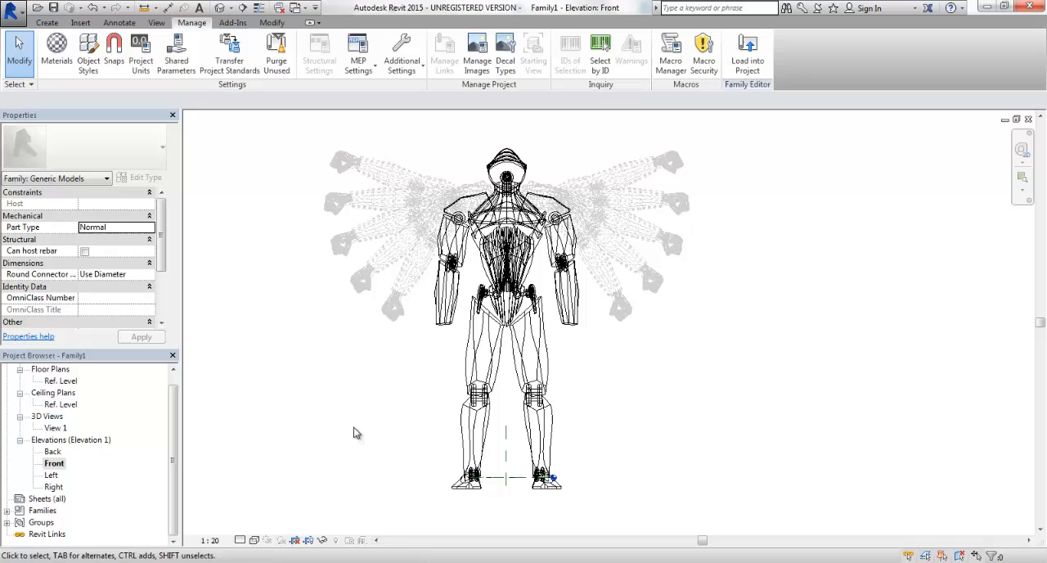
Try the Consistent Colors visual style on the Front elevation and settle on Shaded.
{"action": "left_click", "coordinate": [254, 540]}
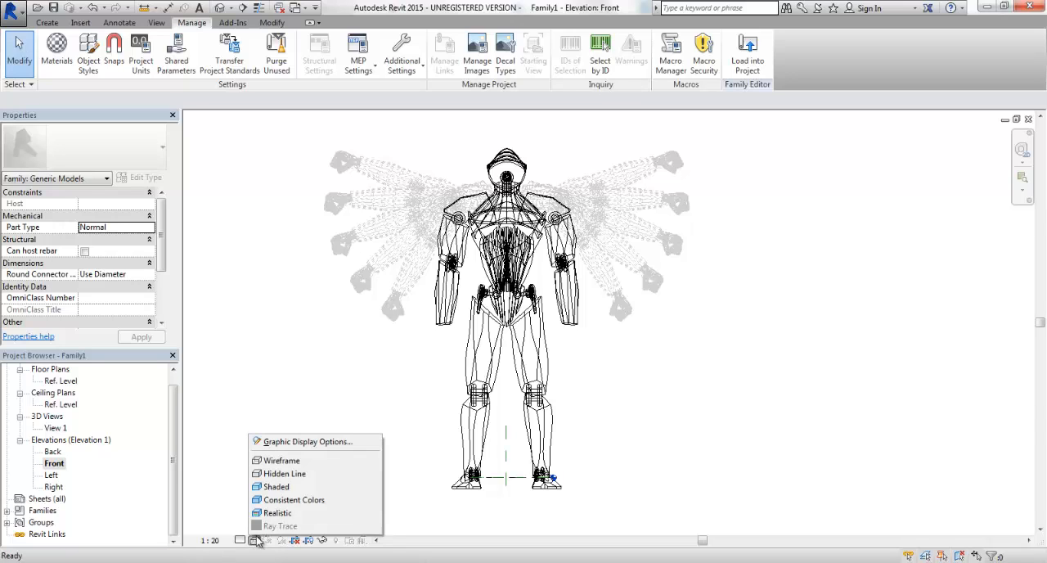
{"action": "left_click", "coordinate": [286, 501]}
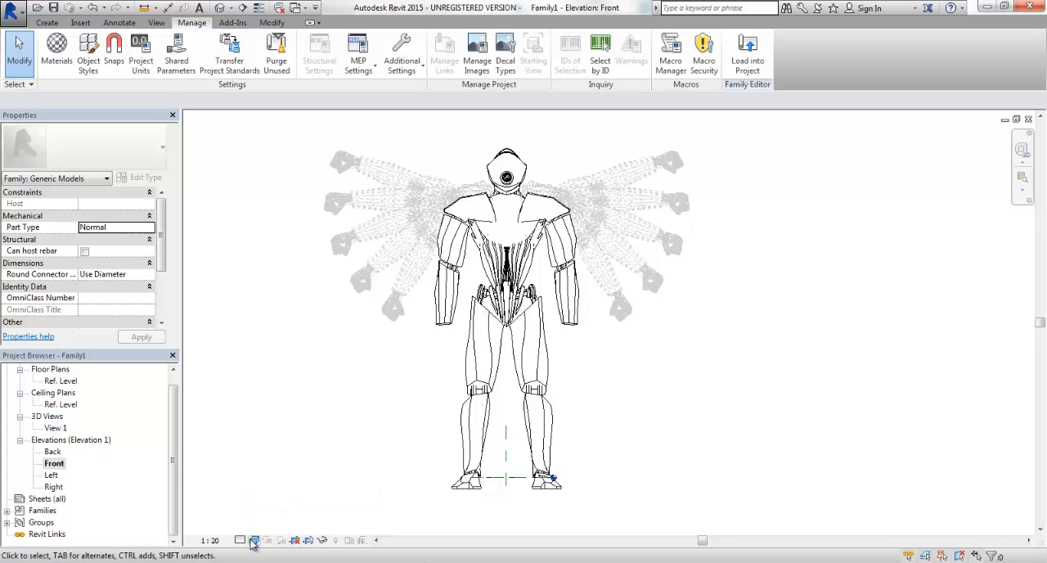
{"action": "left_click", "coordinate": [253, 540]}
{"action": "left_click", "coordinate": [276, 489]}
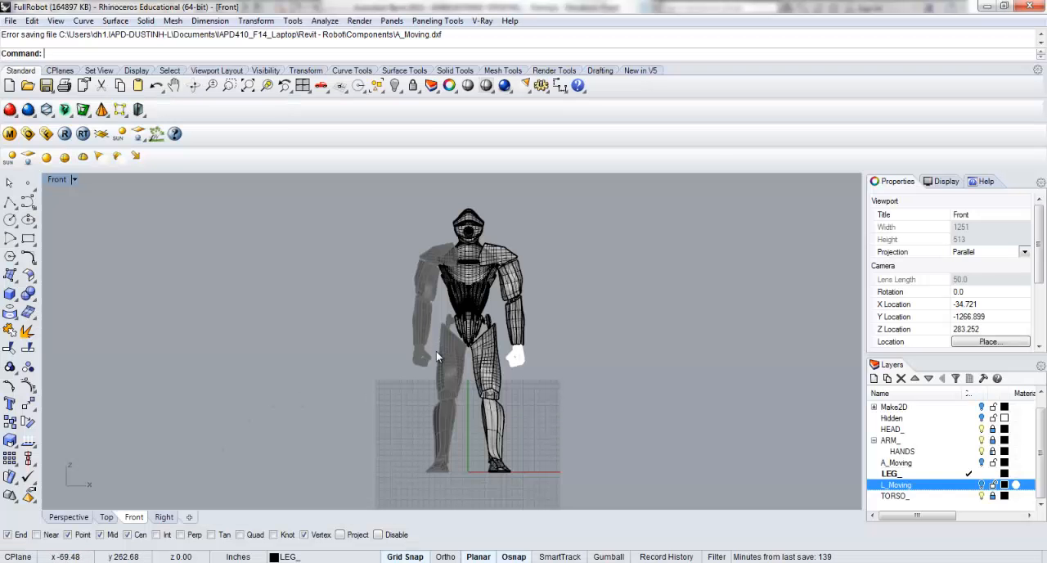
Switch to Rhino, unlock the leg objects and the ARM_ layer with its HANDS sublayer, and select both robot hands.
{"action": "key", "text": "Return"}
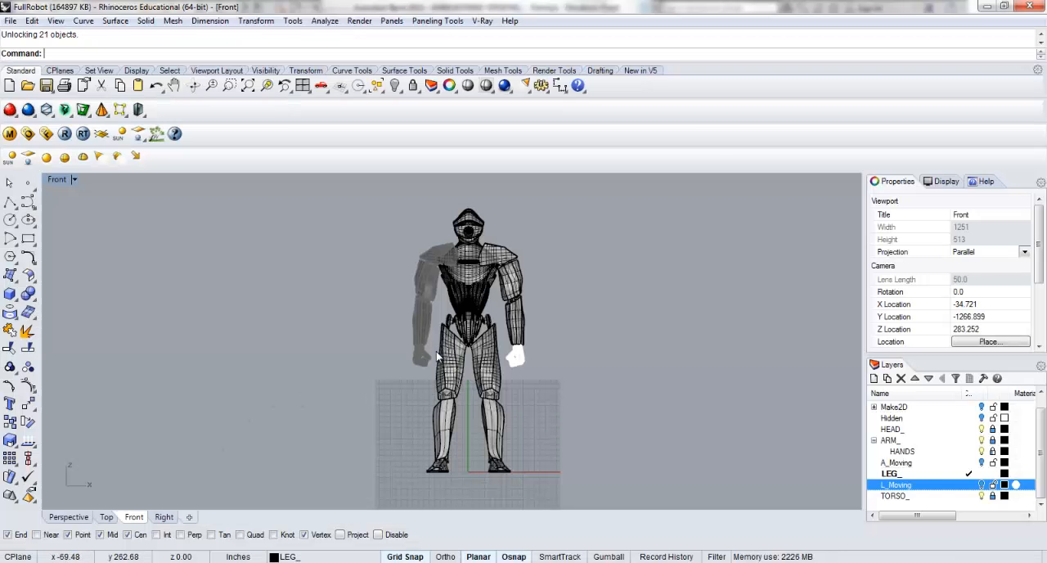
{"action": "left_click", "coordinate": [993, 439]}
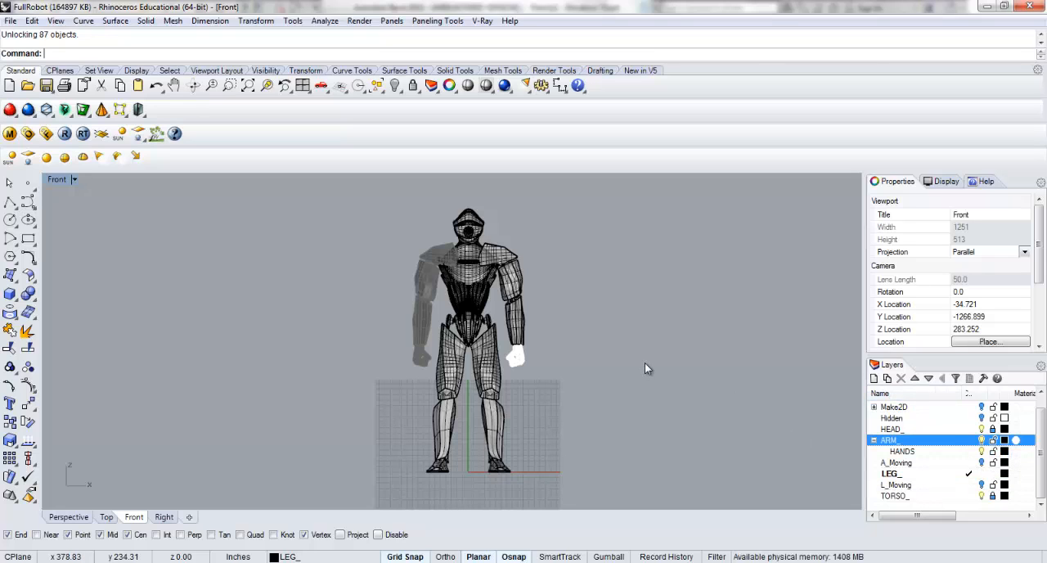
{"action": "left_click", "coordinate": [421, 356]}
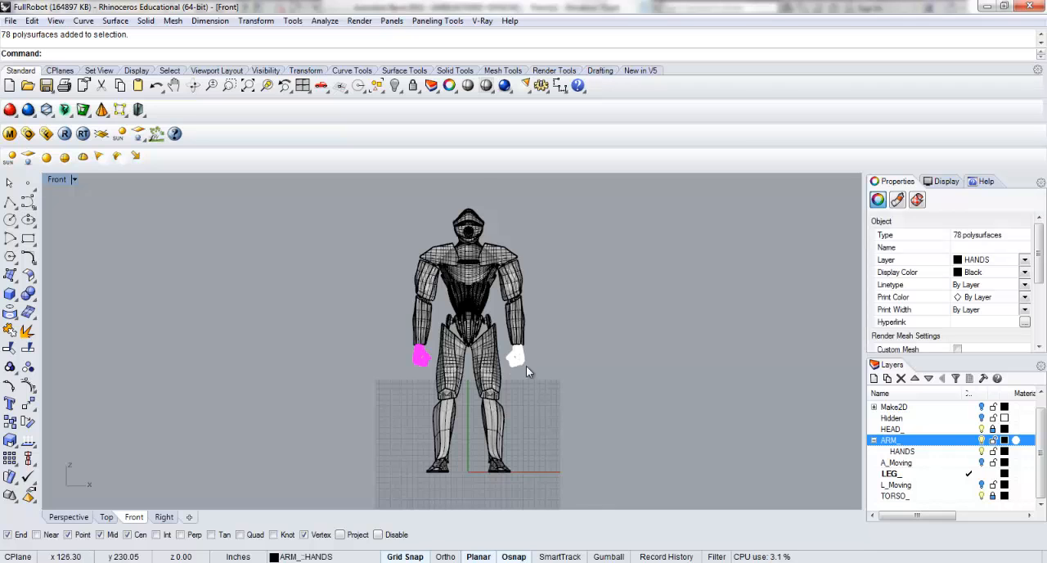
{"action": "scroll", "coordinate": [534, 369], "scroll_direction": "up", "scroll_amount": 3}
{"action": "scroll", "coordinate": [534, 373], "scroll_direction": "up", "scroll_amount": 2}
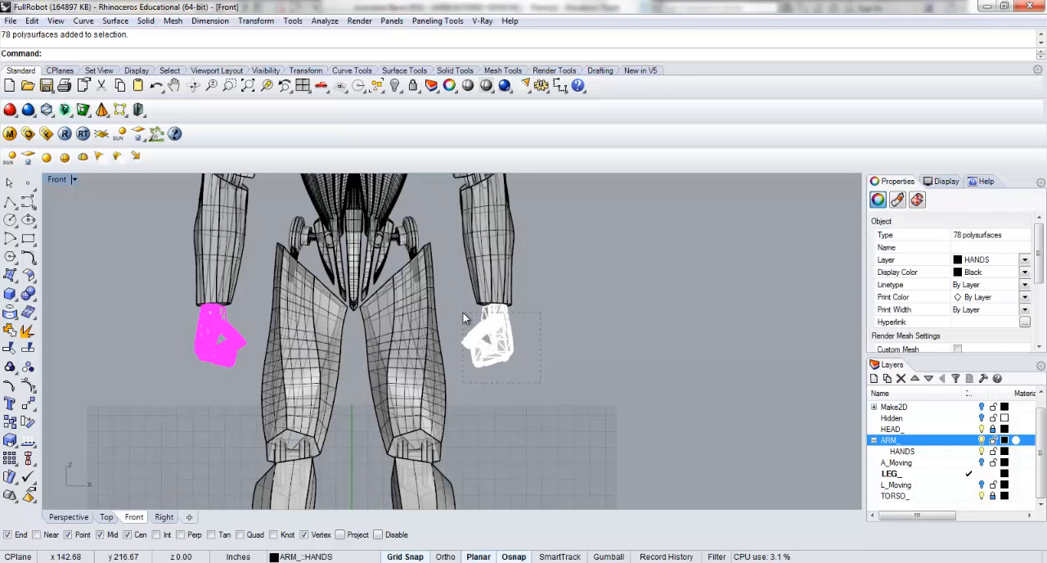
{"action": "left_click", "coordinate": [466, 318]}
Export the selected hands to the Components folder as Hands in AutoCAD Drawing Exchange (DXF) format.
{"action": "type", "text": "Export"}
{"action": "key", "text": "Return"}
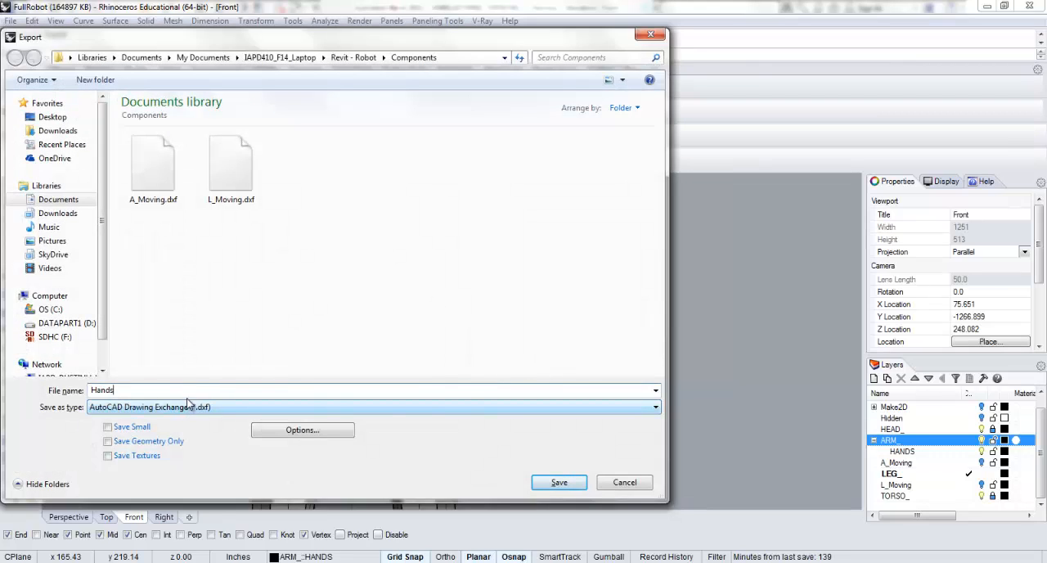
{"action": "left_click", "coordinate": [559, 482]}
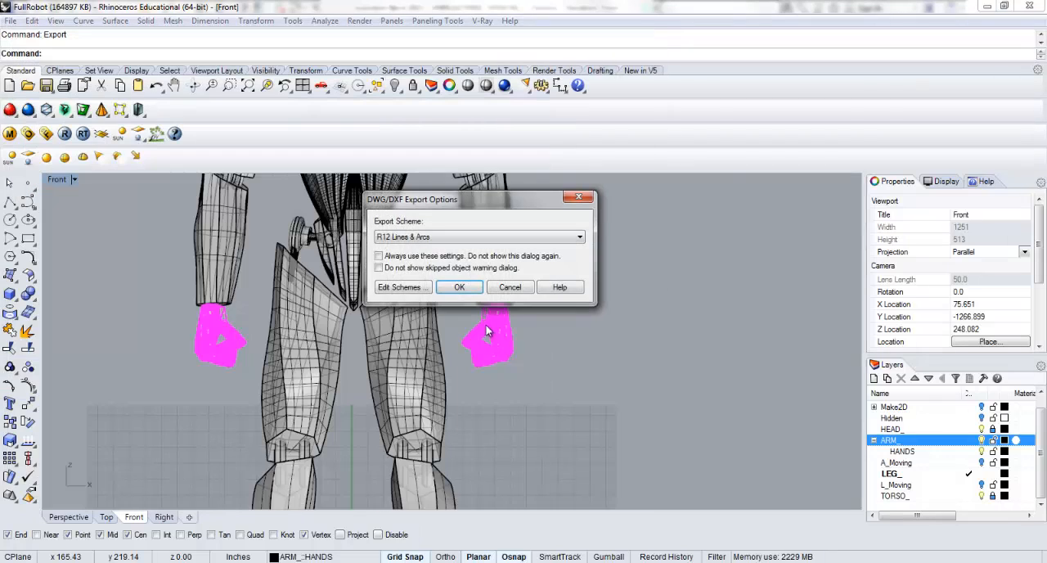
{"action": "left_click", "coordinate": [463, 289]}
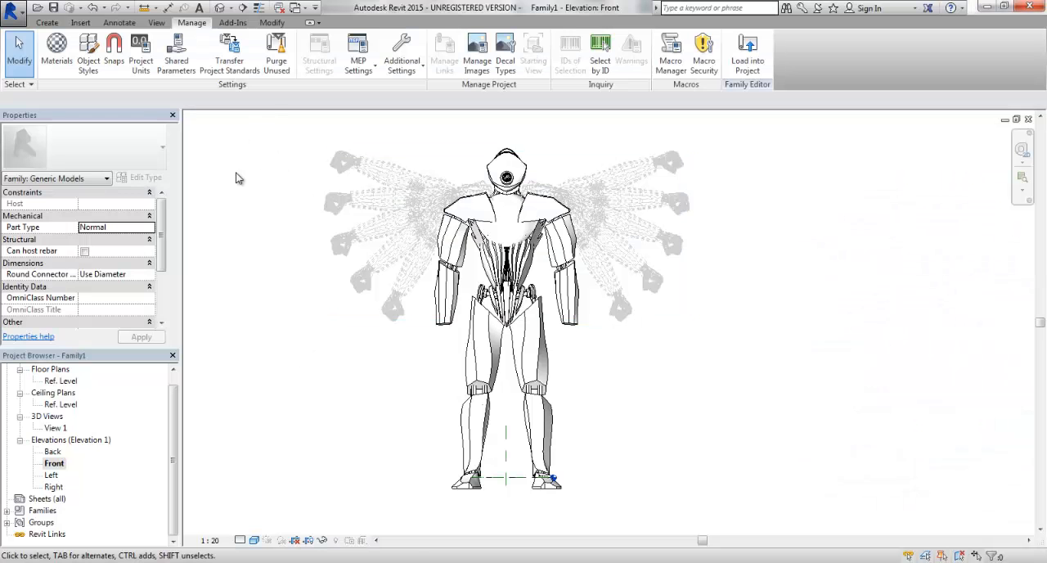
Switch to Revit and import Hands.dxf from the Front elevation at Ref. Level with Auto - Center to Center positioning.
{"action": "left_click", "coordinate": [82, 23]}
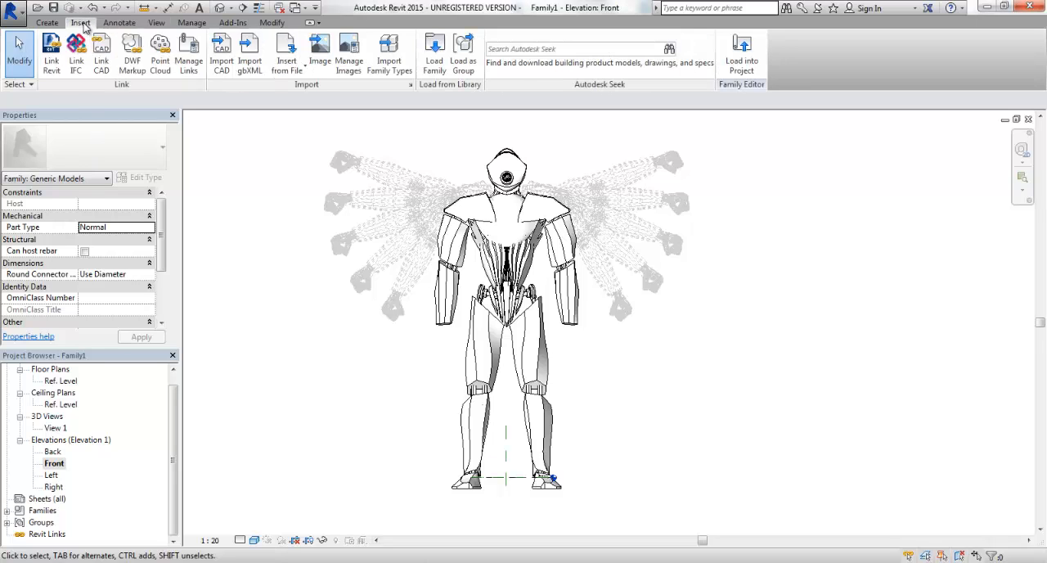
{"action": "left_click", "coordinate": [219, 52]}
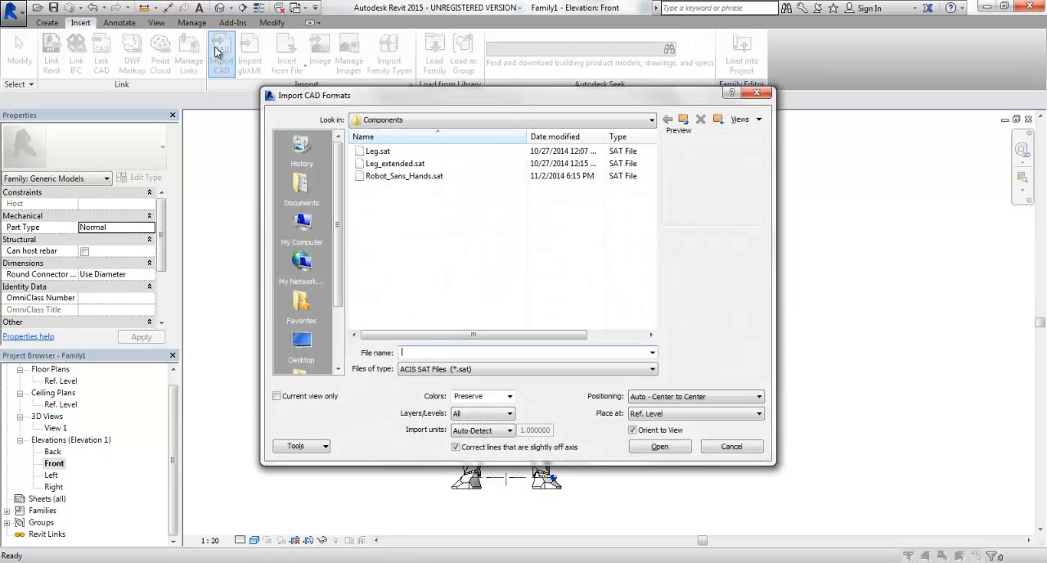
{"action": "left_click", "coordinate": [440, 367]}
{"action": "left_click", "coordinate": [433, 386]}
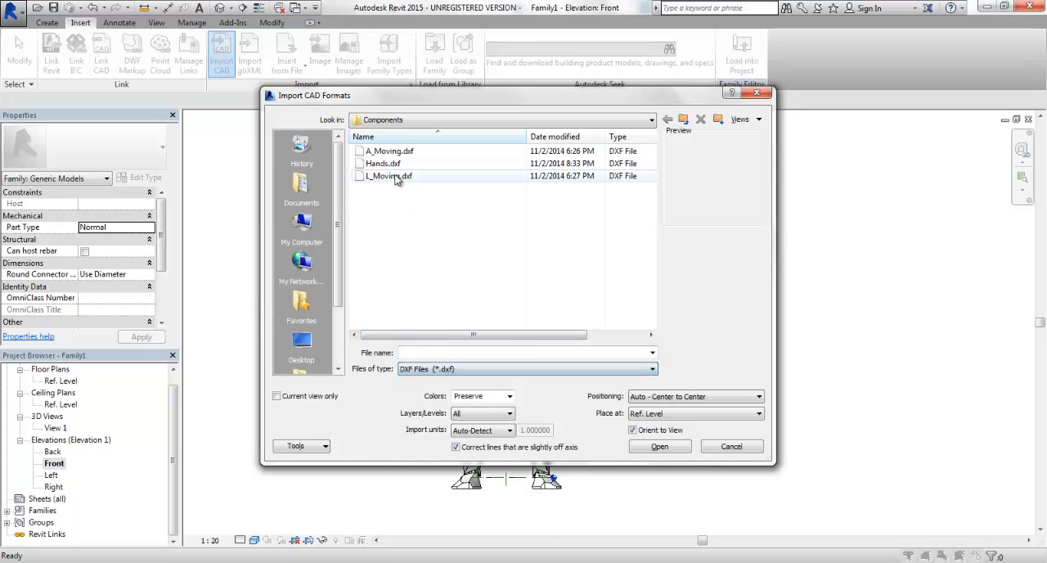
{"action": "left_click", "coordinate": [389, 164]}
{"action": "left_click", "coordinate": [659, 446]}
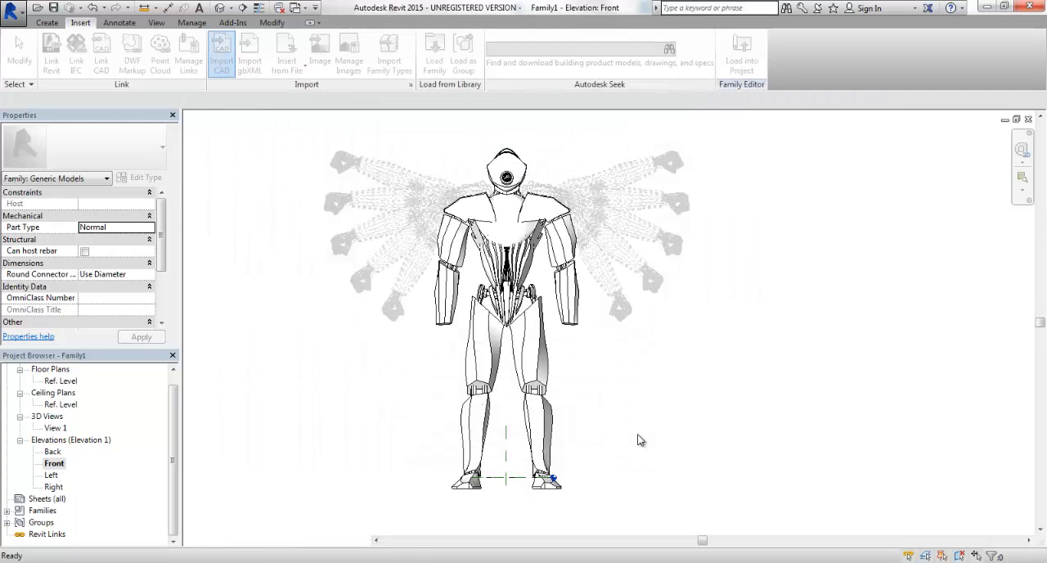
Check the orientation of the imported hands at the wrists and undo the Hands.dxf import.
{"action": "scroll", "coordinate": [479, 338], "scroll_direction": "up", "scroll_amount": 3}
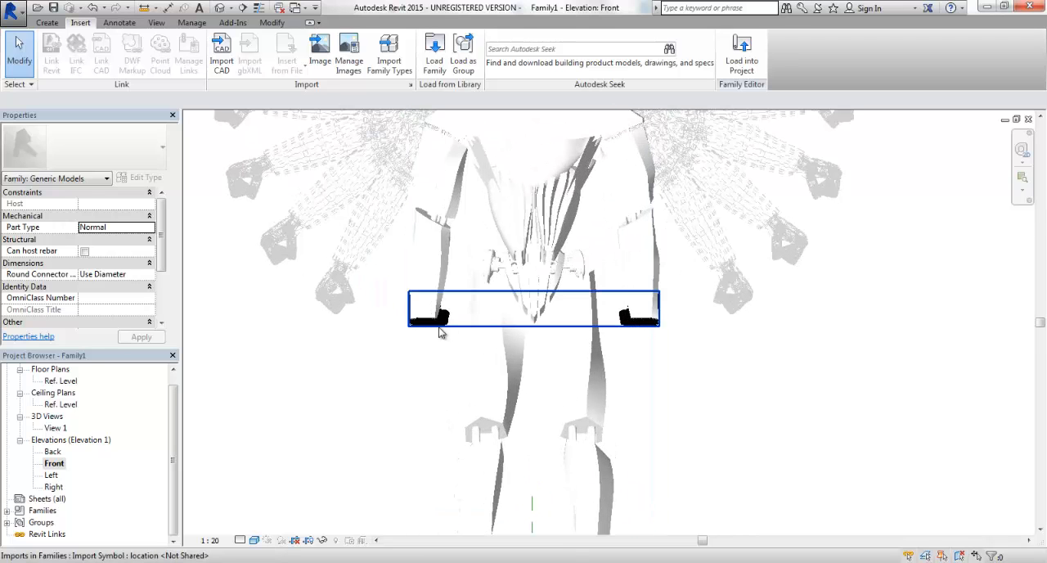
{"action": "left_click", "coordinate": [439, 325]}
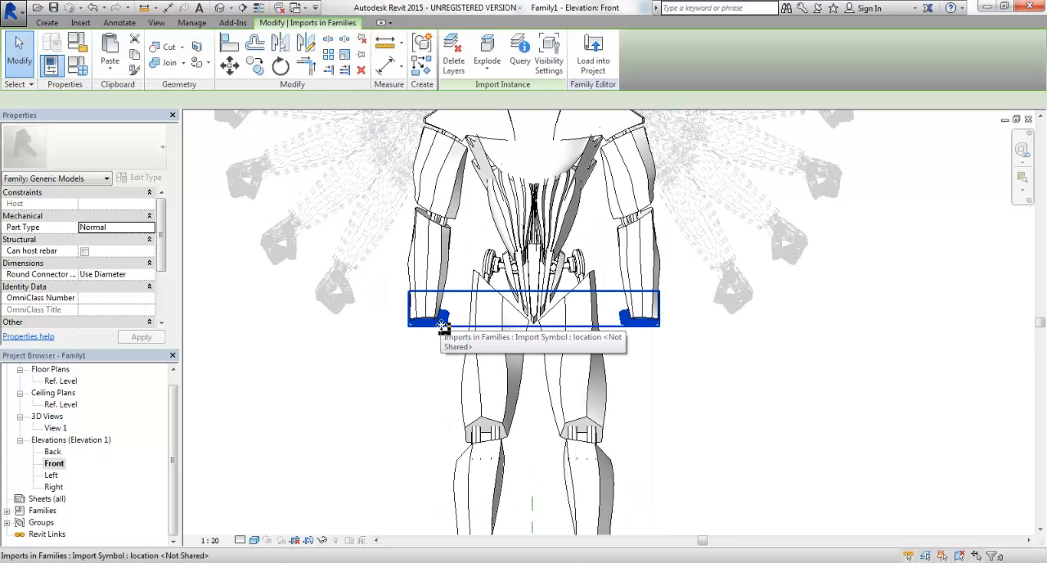
{"action": "key", "text": "z"}
{"action": "key", "text": "f"}
{"action": "left_click", "coordinate": [436, 378]}
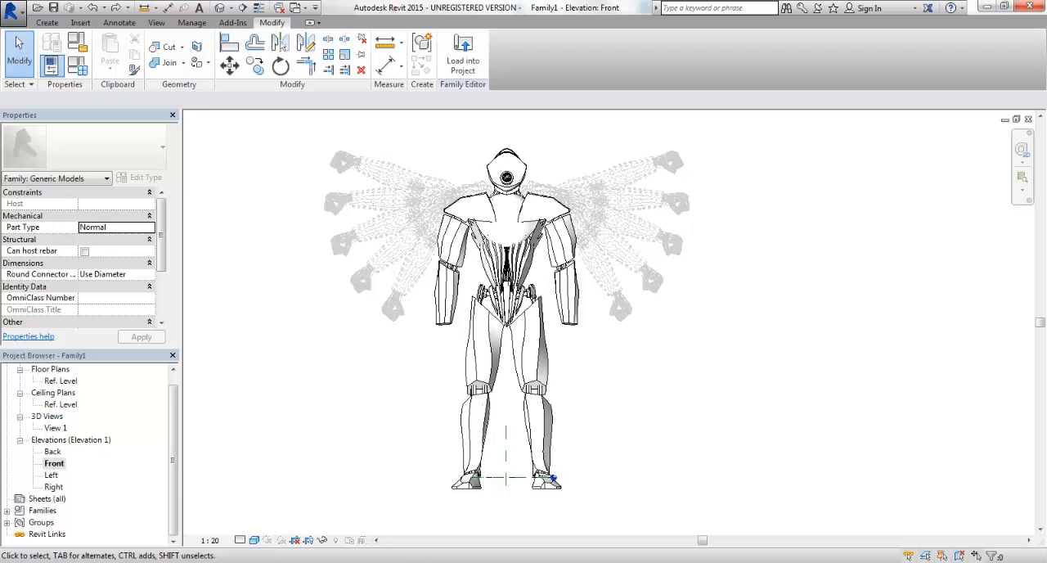
Import Hands.dxf from the Ref. Level floor plan and return to the Front elevation.
{"action": "double_click", "coordinate": [71, 382]}
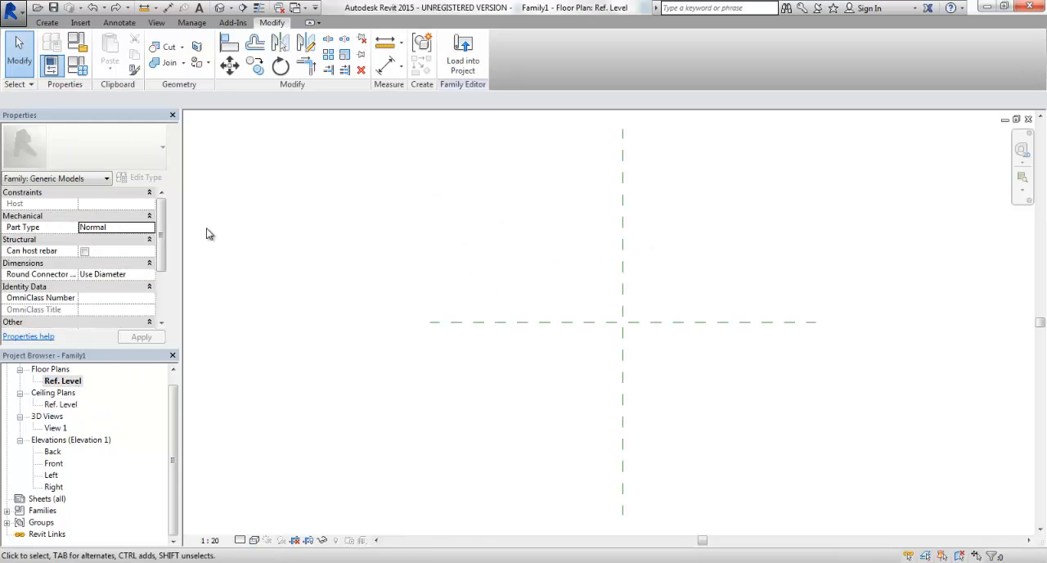
{"action": "left_click", "coordinate": [80, 22]}
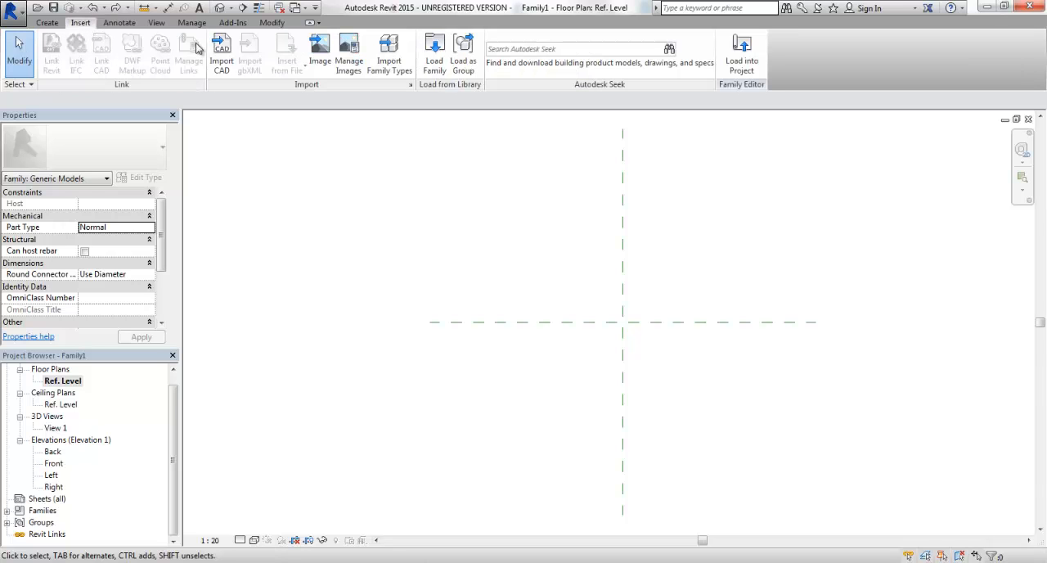
{"action": "left_click", "coordinate": [221, 55]}
{"action": "double_click", "coordinate": [385, 164]}
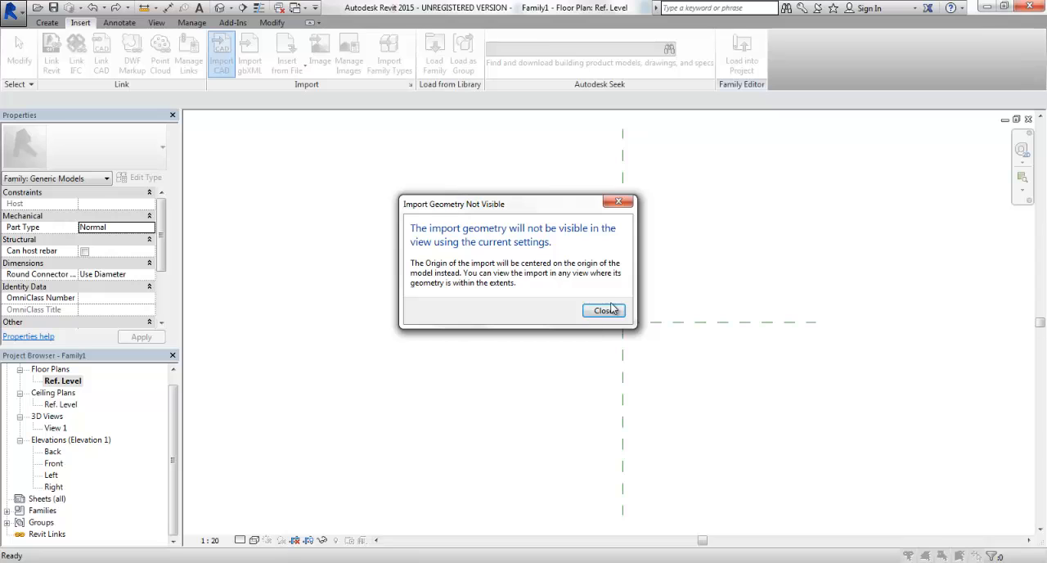
{"action": "left_click", "coordinate": [603, 311]}
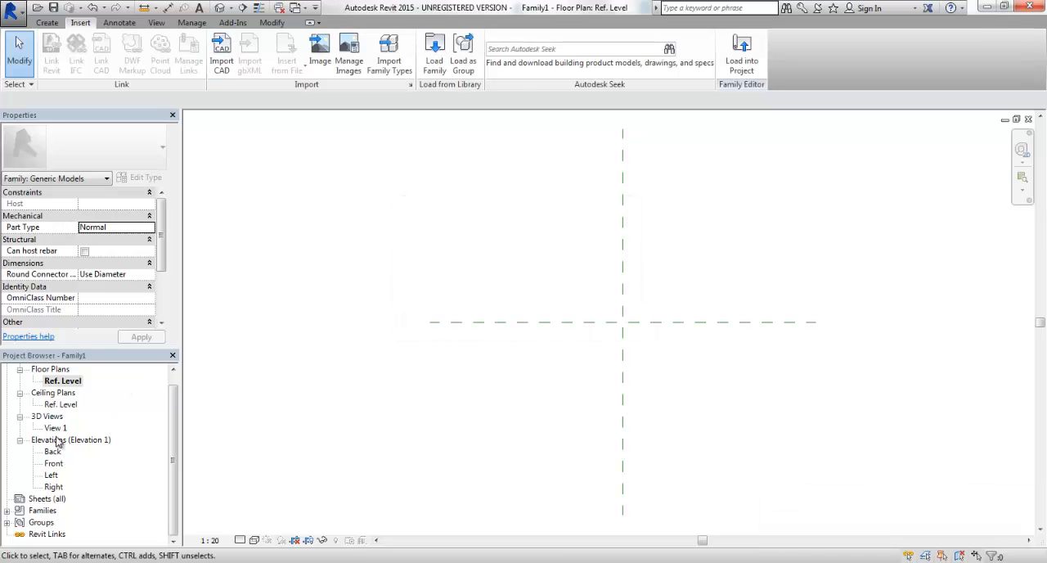
{"action": "double_click", "coordinate": [54, 463]}
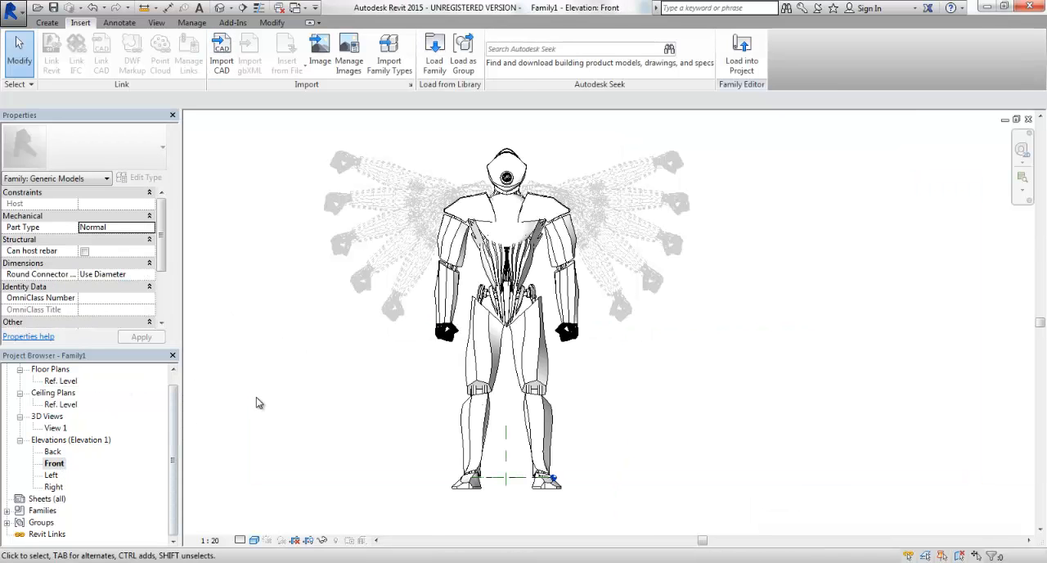
Move the imported hands vertically down about 280 mm from their position inside the forearms.
{"action": "scroll", "coordinate": [455, 368], "scroll_direction": "up", "scroll_amount": 5}
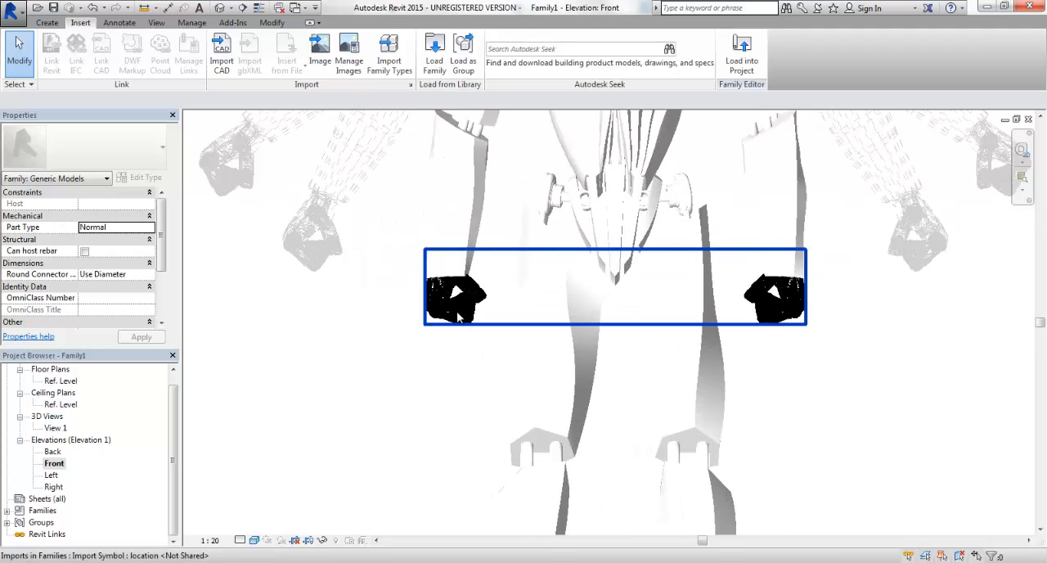
{"action": "left_click", "coordinate": [459, 316]}
{"action": "key", "text": "m"}
{"action": "key", "text": "v"}
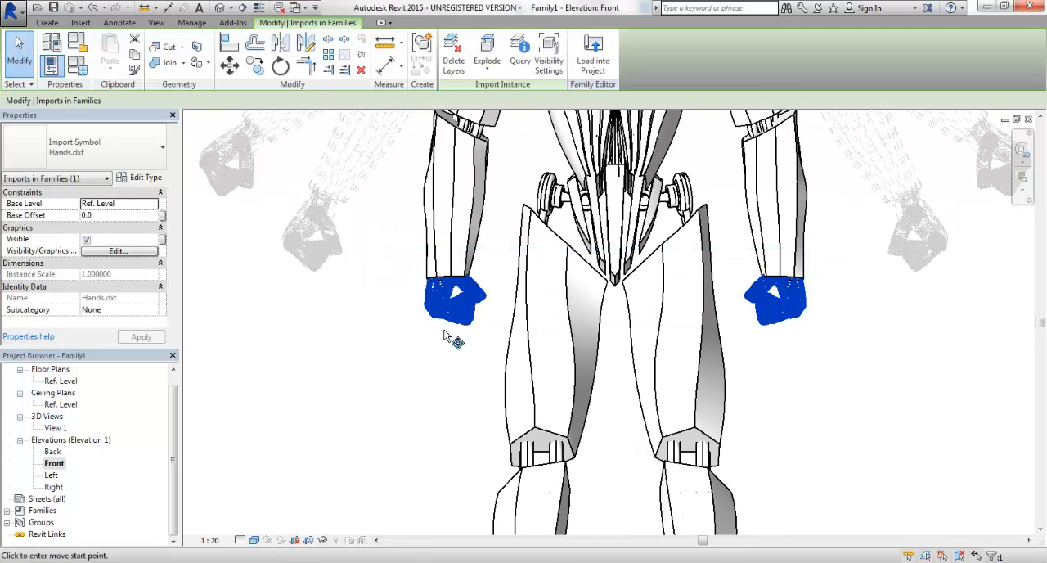
{"action": "scroll", "coordinate": [446, 335], "scroll_direction": "up", "scroll_amount": 3}
{"action": "left_click", "coordinate": [357, 317]}
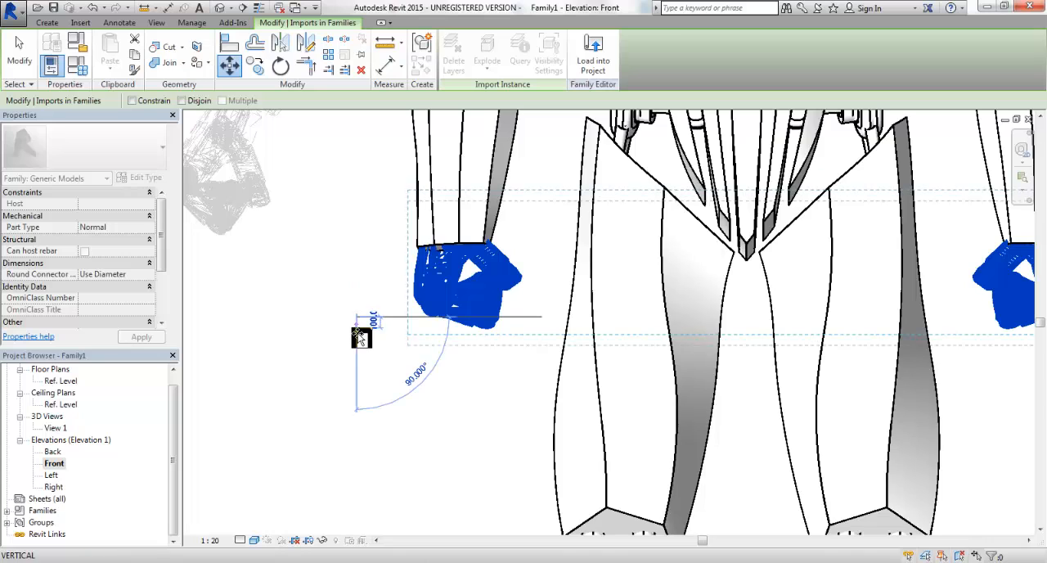
{"action": "left_click", "coordinate": [357, 347]}
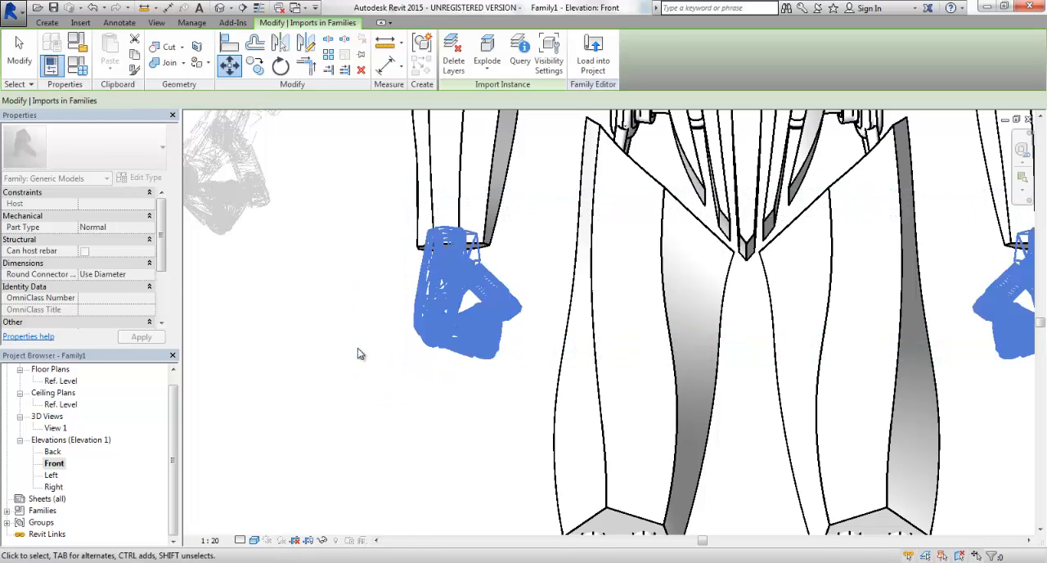
Move the hands a further 140 mm or so straight down so they sit below the wrists.
{"action": "key", "text": "m"}
{"action": "key", "text": "v"}
{"action": "left_click", "coordinate": [360, 295]}
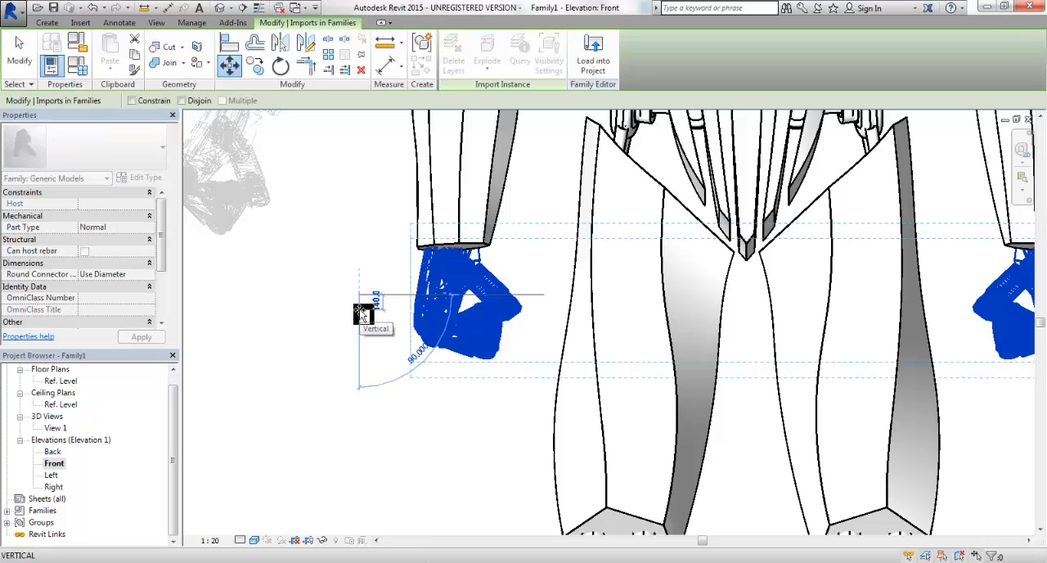
{"action": "left_click", "coordinate": [360, 312]}
{"action": "left_click", "coordinate": [361, 312]}
{"action": "scroll", "coordinate": [364, 315], "scroll_direction": "down", "scroll_amount": 2}
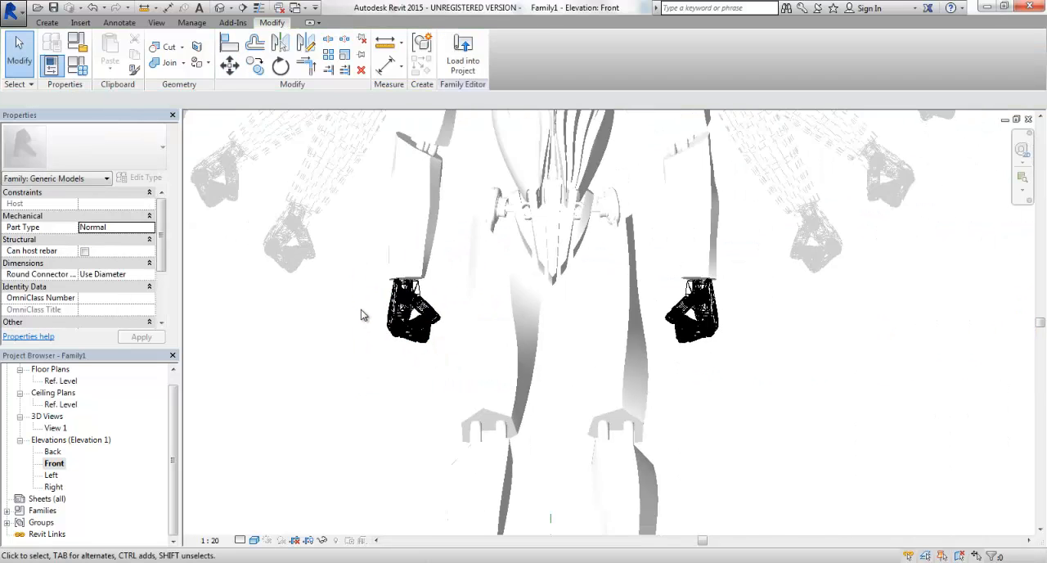
Select all three robot imports in the Front elevation and move them straight up about 368 mm toward the Ref. Level line.
{"action": "scroll", "coordinate": [364, 315], "scroll_direction": "down", "scroll_amount": 3}
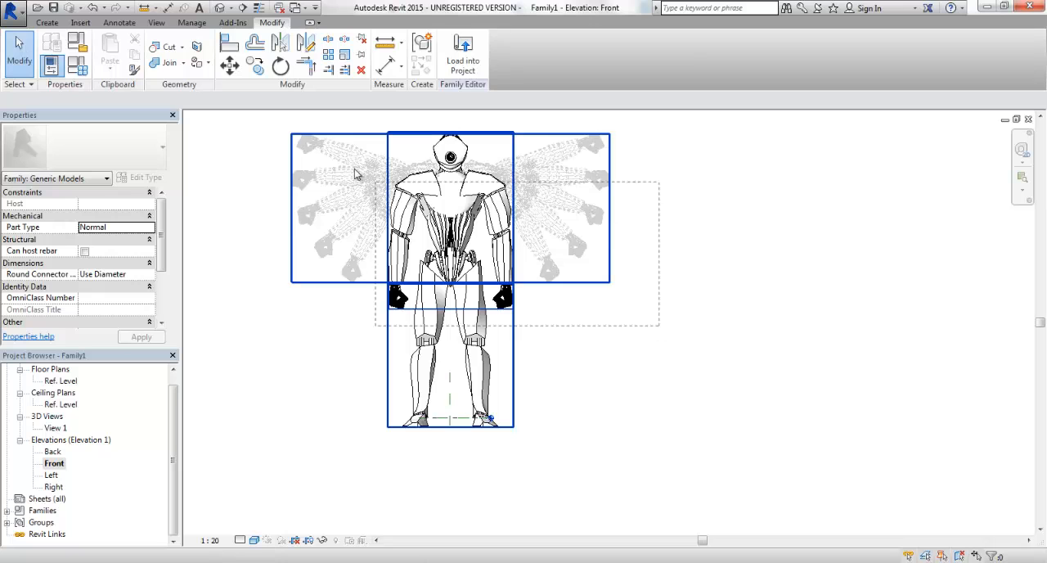
{"action": "left_click", "coordinate": [315, 158]}
{"action": "scroll", "coordinate": [444, 465], "scroll_direction": "up", "scroll_amount": 4}
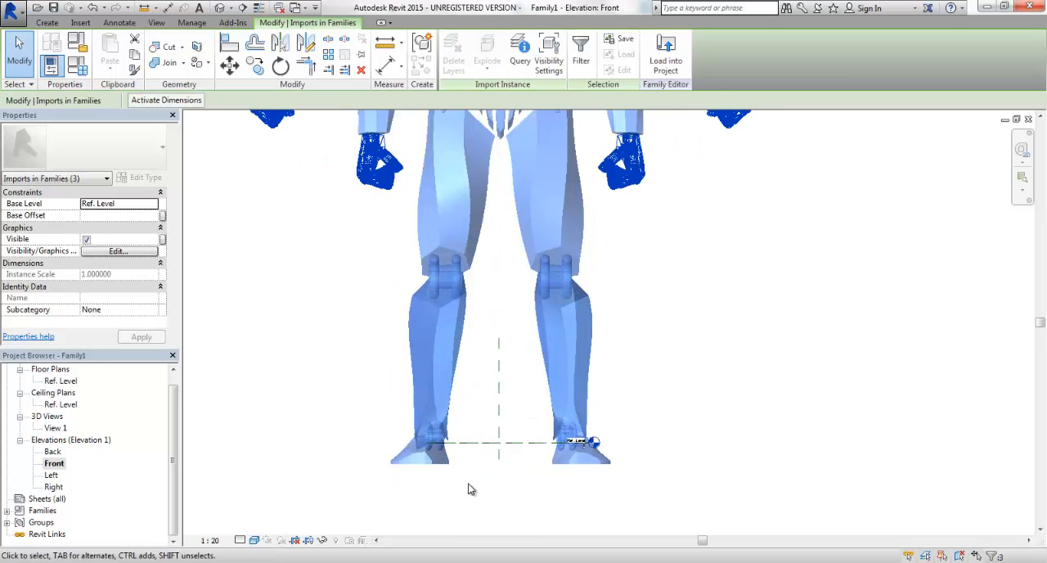
{"action": "key", "text": "m"}
{"action": "key", "text": "v"}
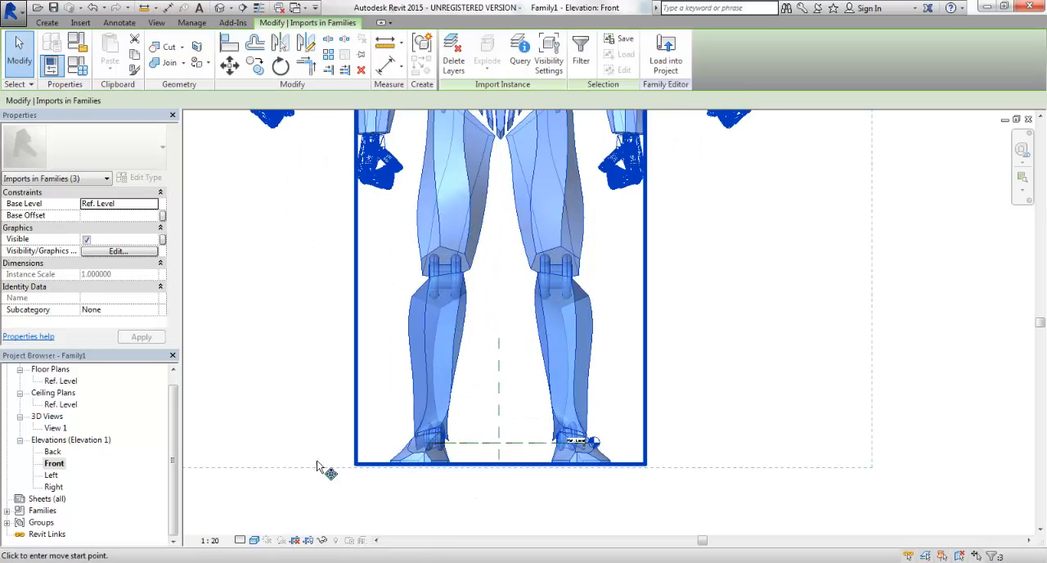
{"action": "left_click", "coordinate": [288, 459]}
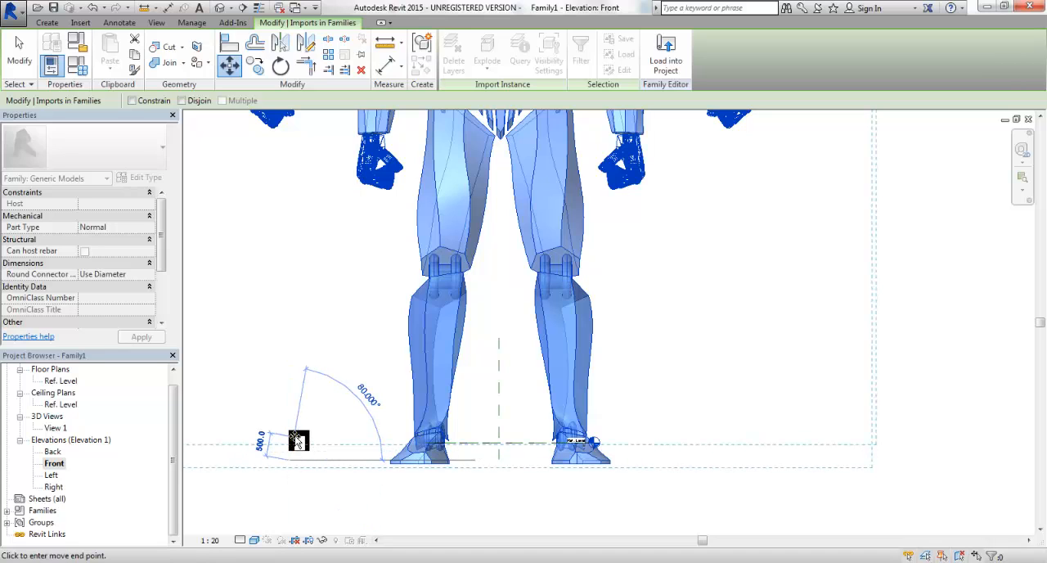
{"action": "left_click", "coordinate": [291, 443]}
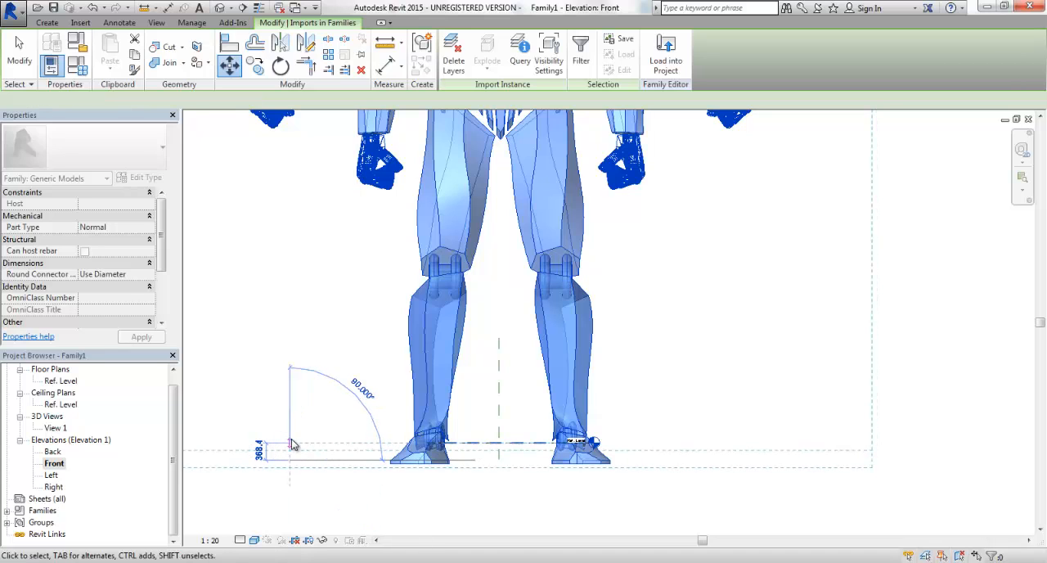
Move the robot imports vertically from the foot's lower corner endpoint onto the Ref. Level line so the soles rest on it.
{"action": "scroll", "coordinate": [449, 451], "scroll_direction": "up", "scroll_amount": 5}
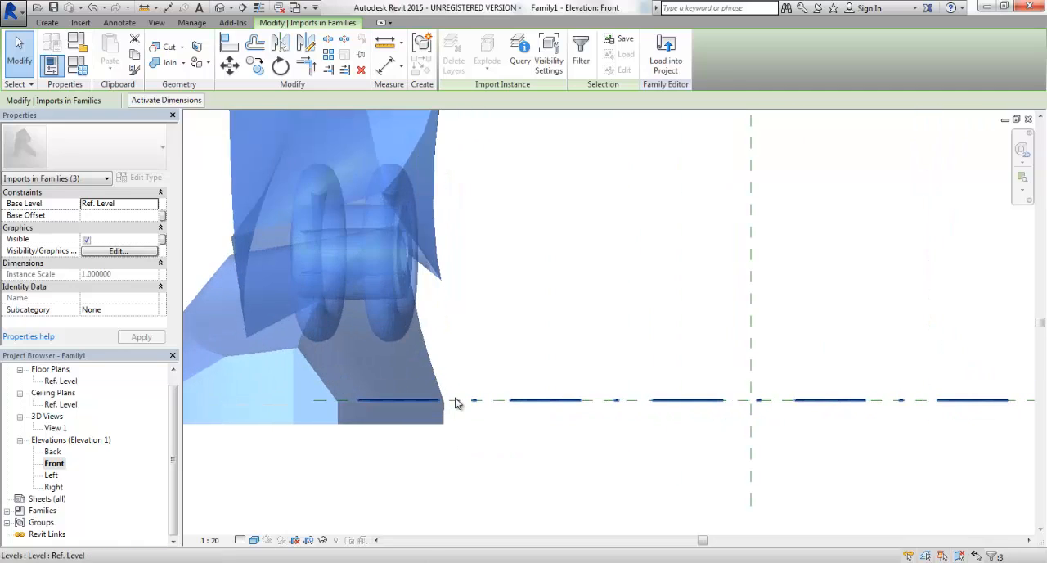
{"action": "key", "text": "m"}
{"action": "key", "text": "v"}
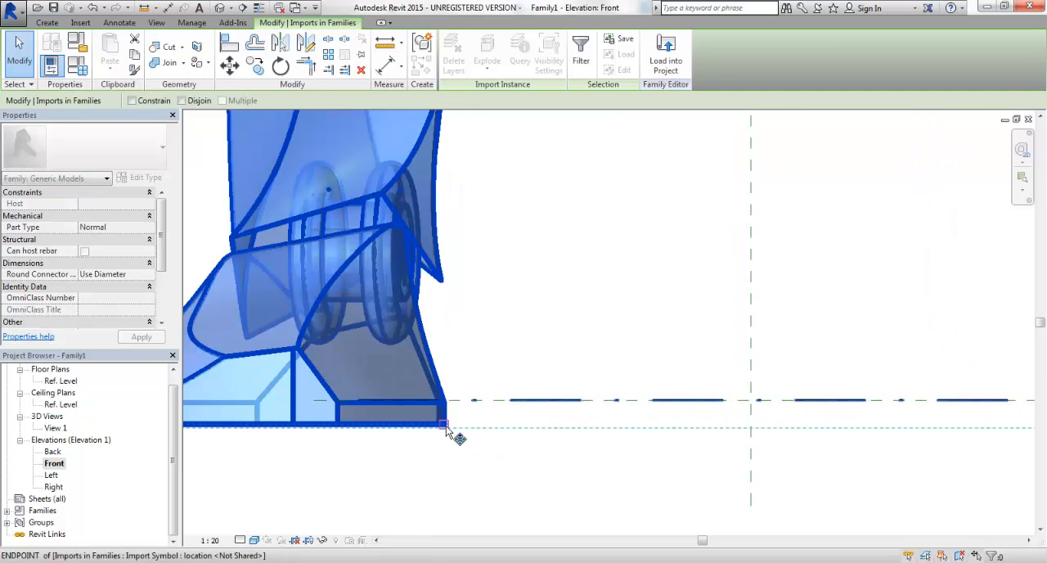
{"action": "left_click", "coordinate": [445, 424]}
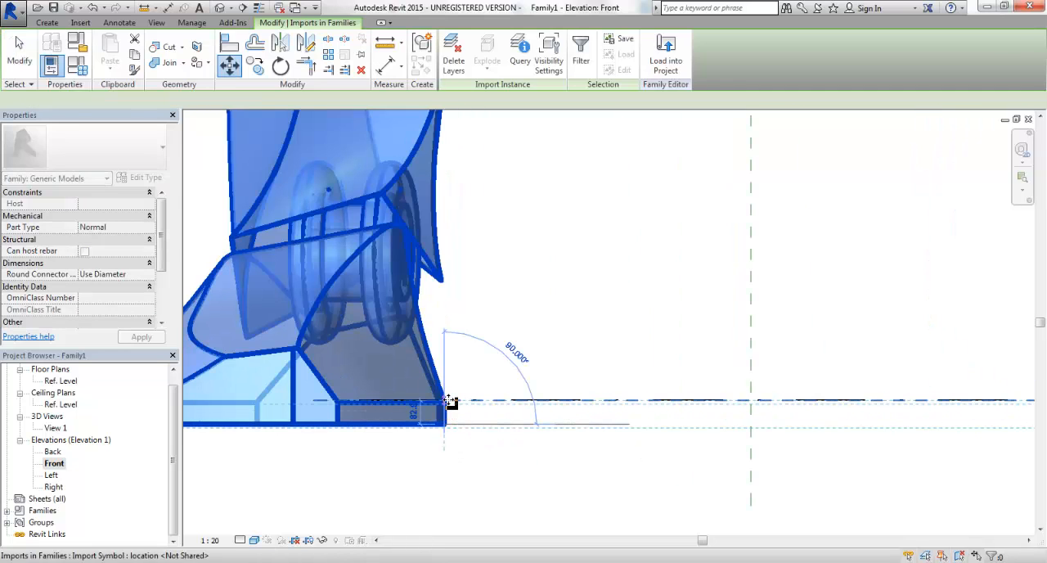
{"action": "left_click", "coordinate": [449, 401]}
{"action": "left_click", "coordinate": [452, 431]}
{"action": "scroll", "coordinate": [460, 446], "scroll_direction": "down", "scroll_amount": 8}
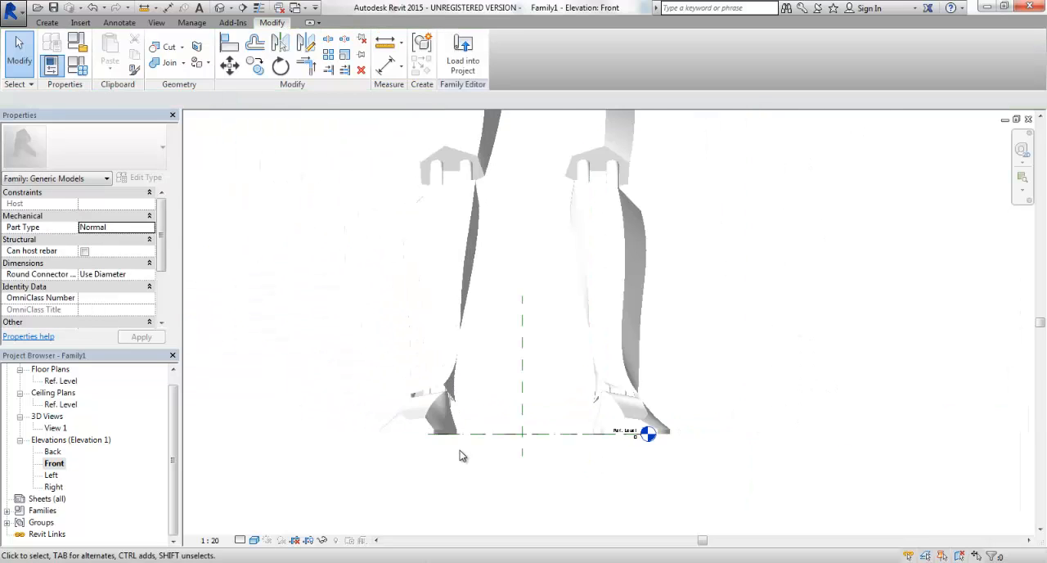
{"action": "scroll", "coordinate": [623, 336], "scroll_direction": "up", "scroll_amount": 2}
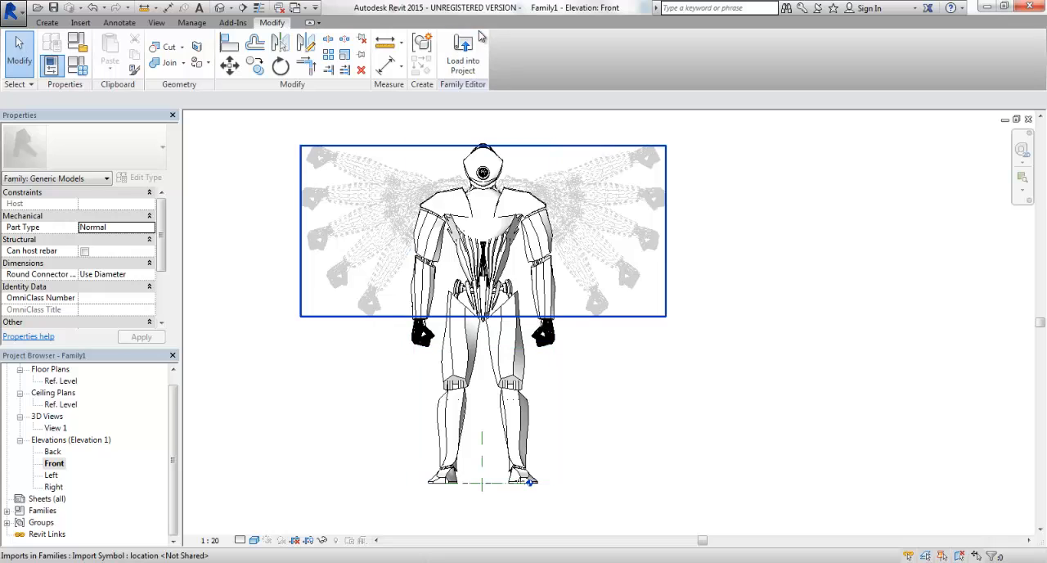
Switch to Project1, dismiss the save reminder and open the Level 1 floor plan.
{"action": "left_click", "coordinate": [467, 57]}
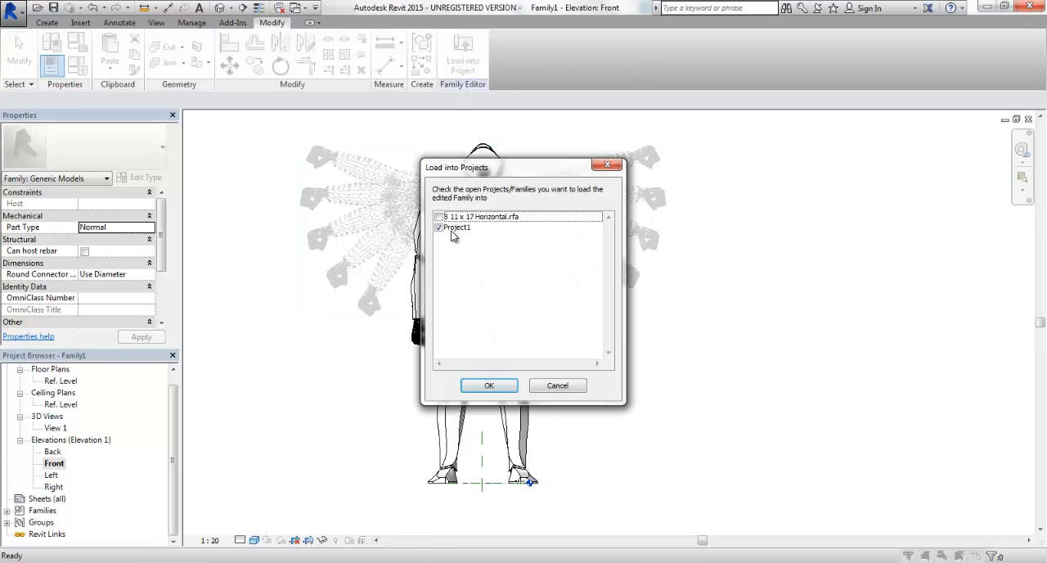
{"action": "left_click", "coordinate": [559, 385]}
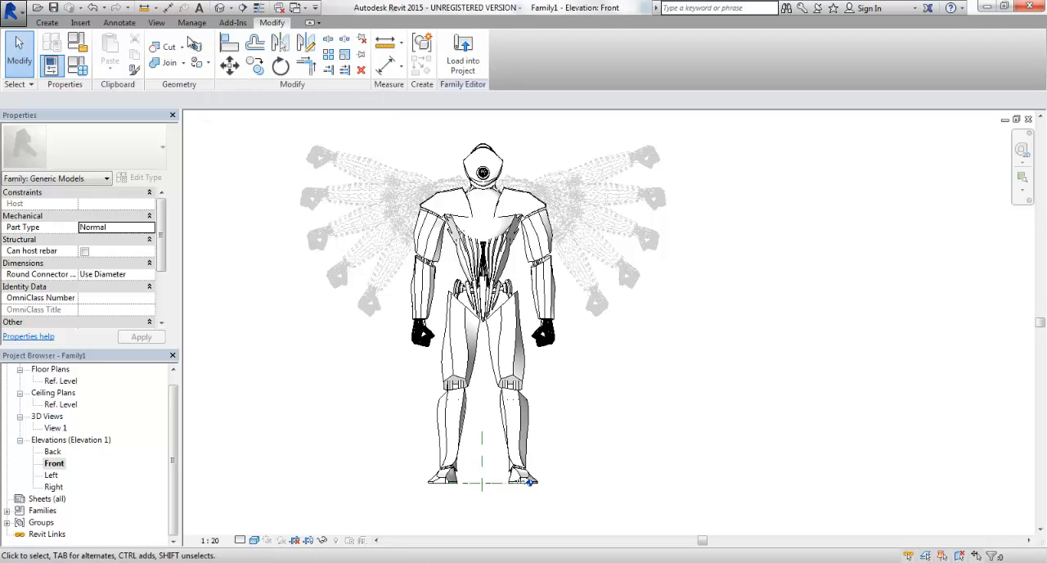
{"action": "key", "text": "ctrl+Tab"}
{"action": "key", "text": "ctrl+Tab"}
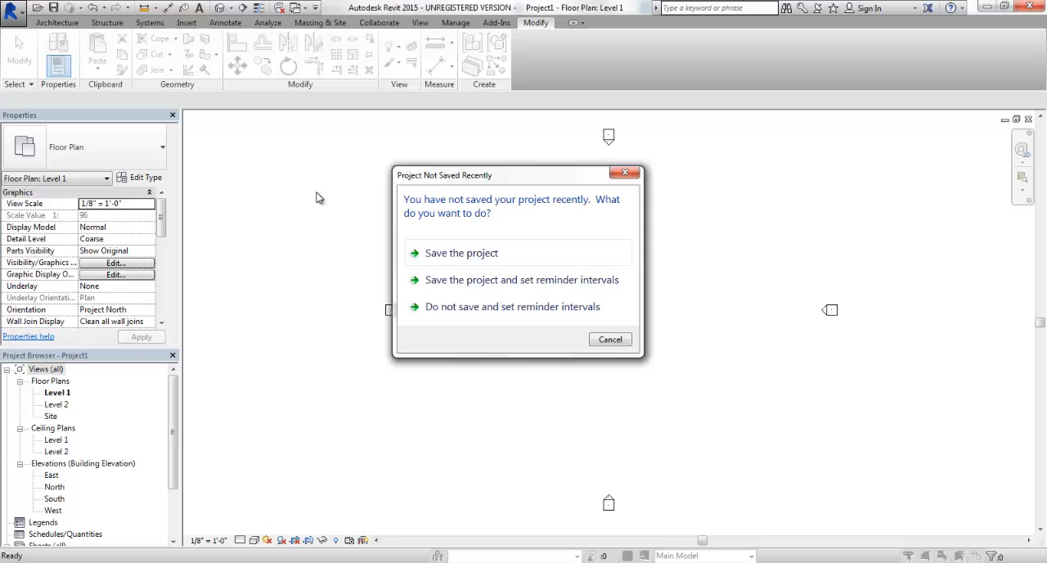
{"action": "left_click", "coordinate": [625, 172]}
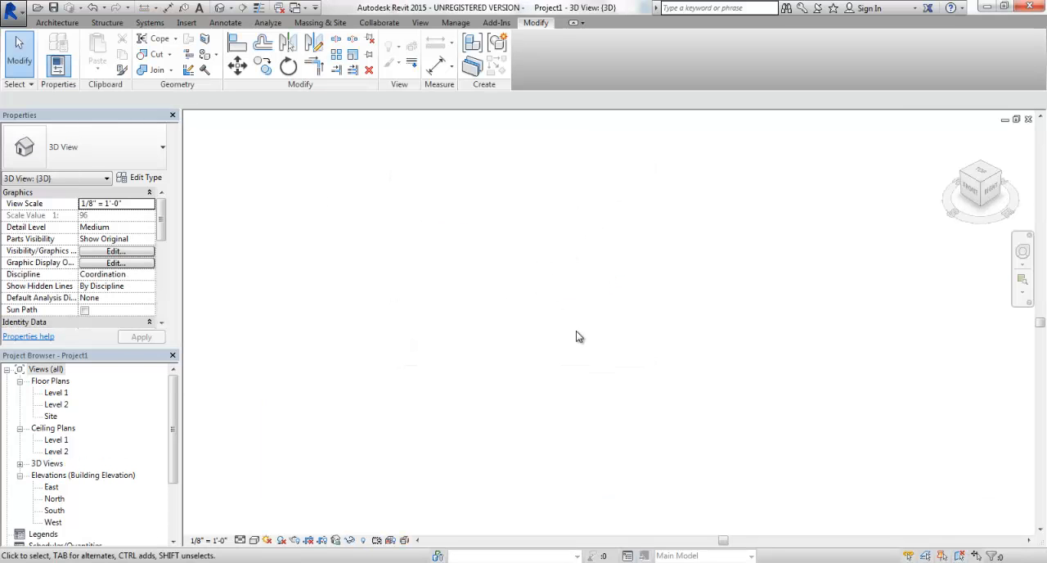
{"action": "double_click", "coordinate": [56, 393]}
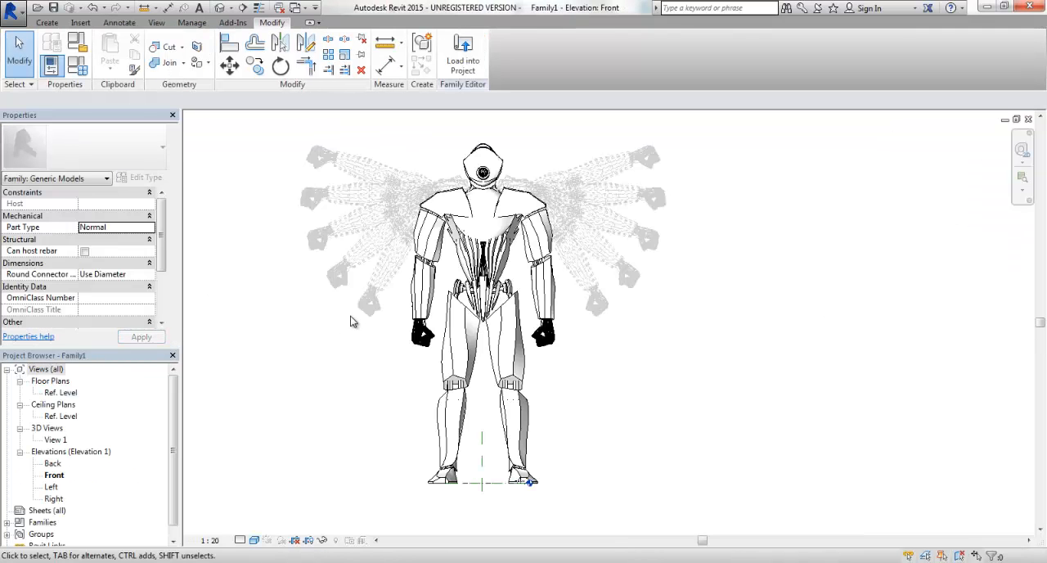
Load the robot family into Project1 and place one instance on Level 1, between the elevation markers and below their center.
{"action": "left_click", "coordinate": [467, 45]}
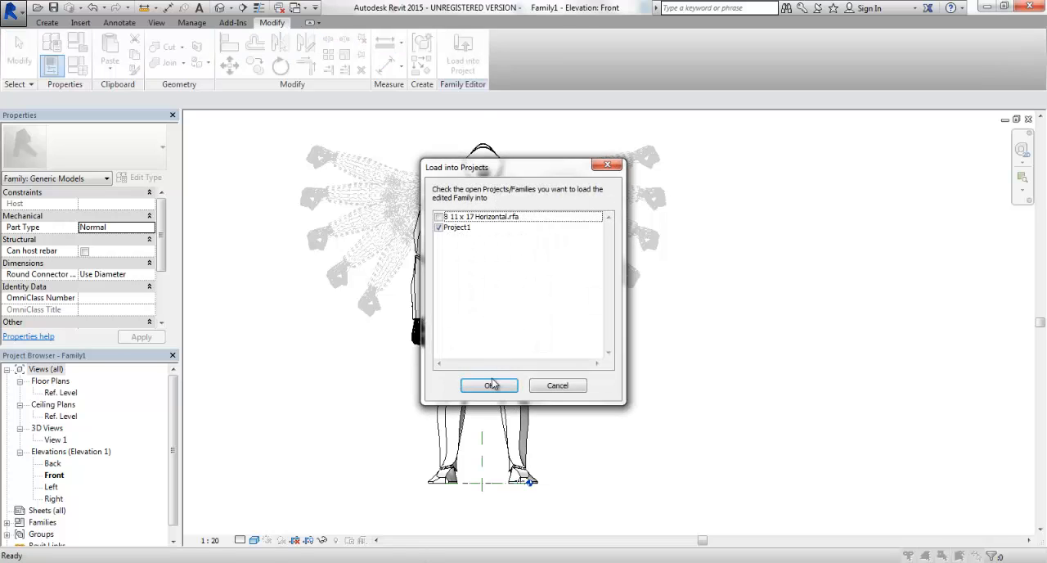
{"action": "left_click", "coordinate": [489, 384]}
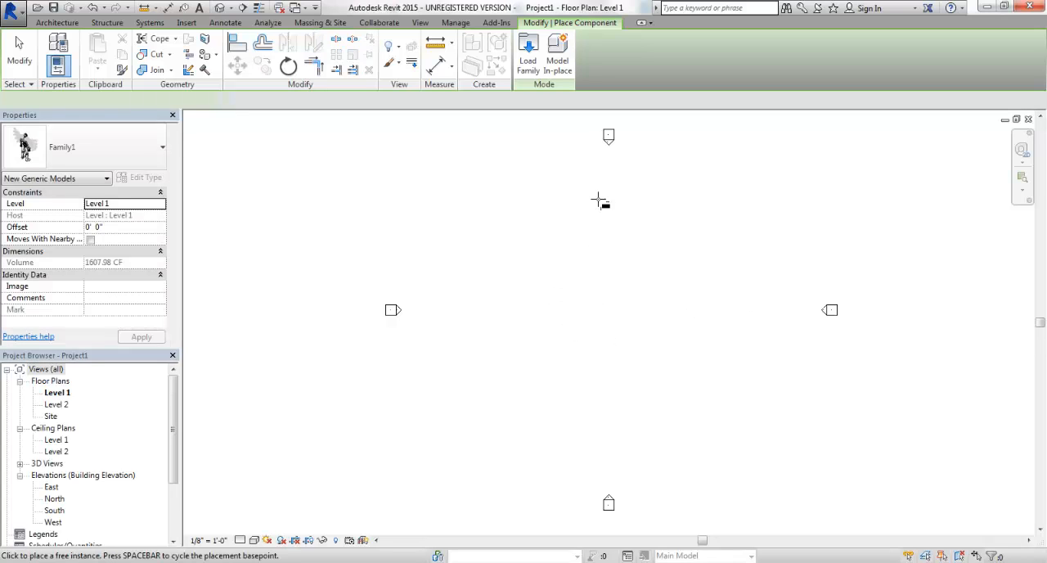
{"action": "left_click", "coordinate": [600, 376]}
{"action": "left_click", "coordinate": [20, 53]}
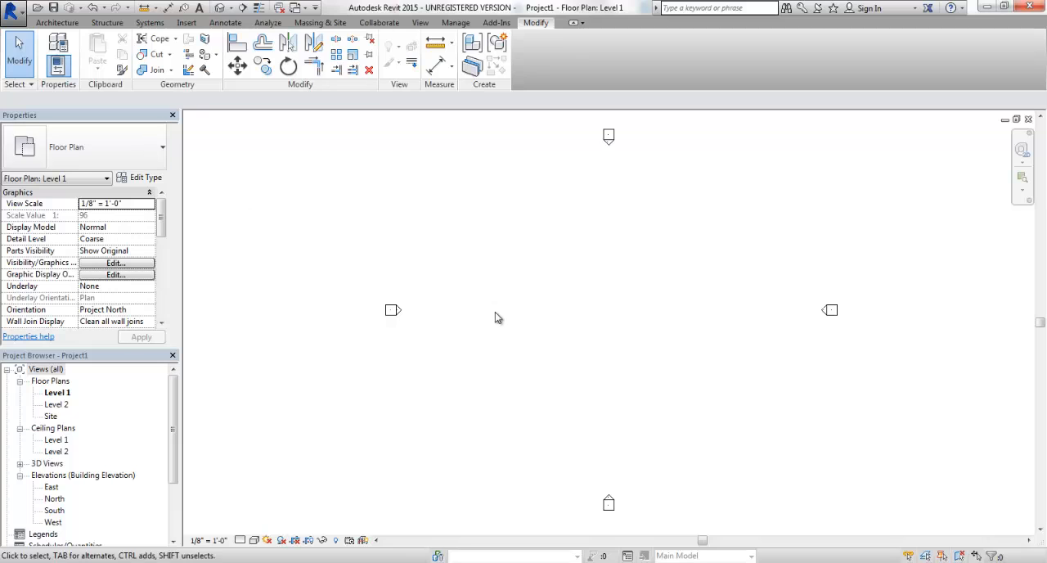
Open the project's North elevation and check the placed robot family as a single object standing on Level 1.
{"action": "double_click", "coordinate": [55, 498]}
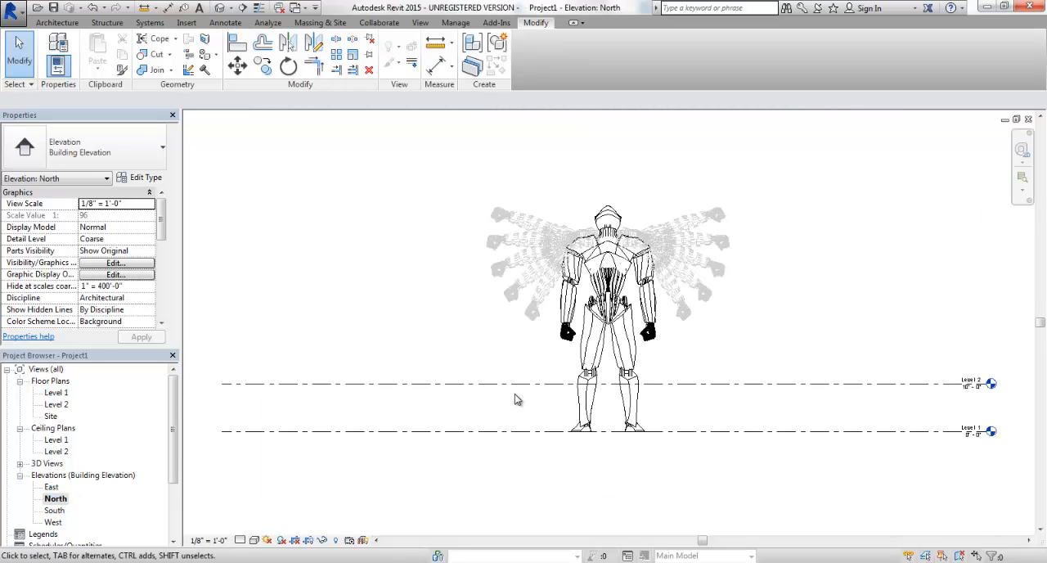
{"action": "scroll", "coordinate": [605, 325], "scroll_direction": "up", "scroll_amount": 1}
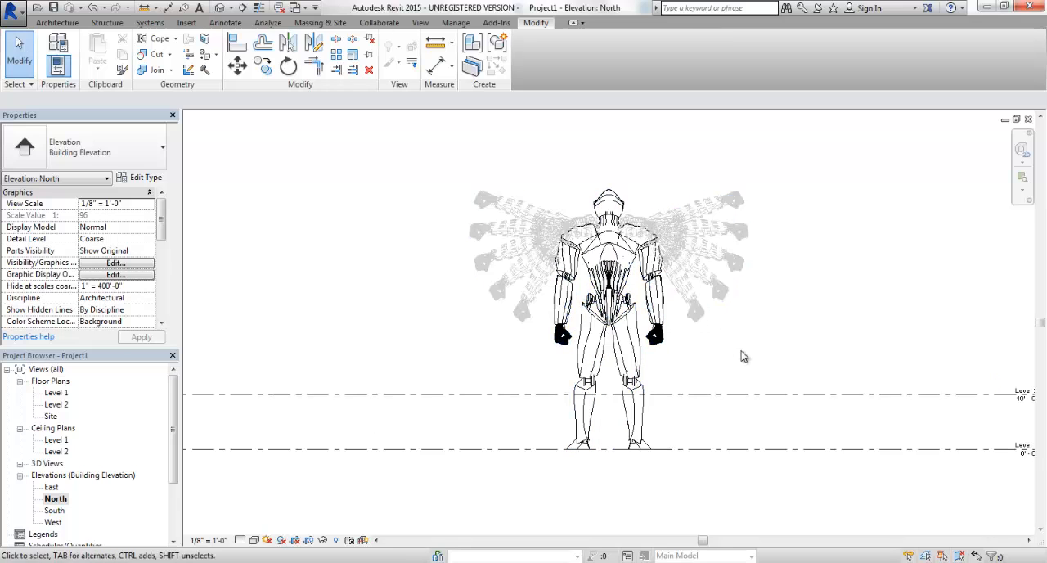
{"action": "scroll", "coordinate": [742, 355], "scroll_direction": "up", "scroll_amount": 1}
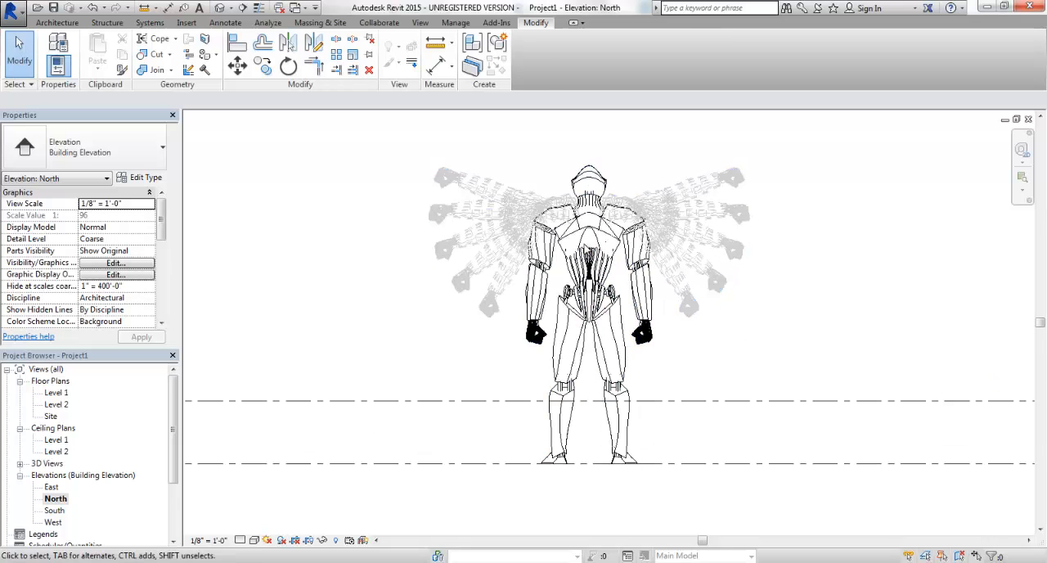
{"action": "left_click", "coordinate": [582, 255]}
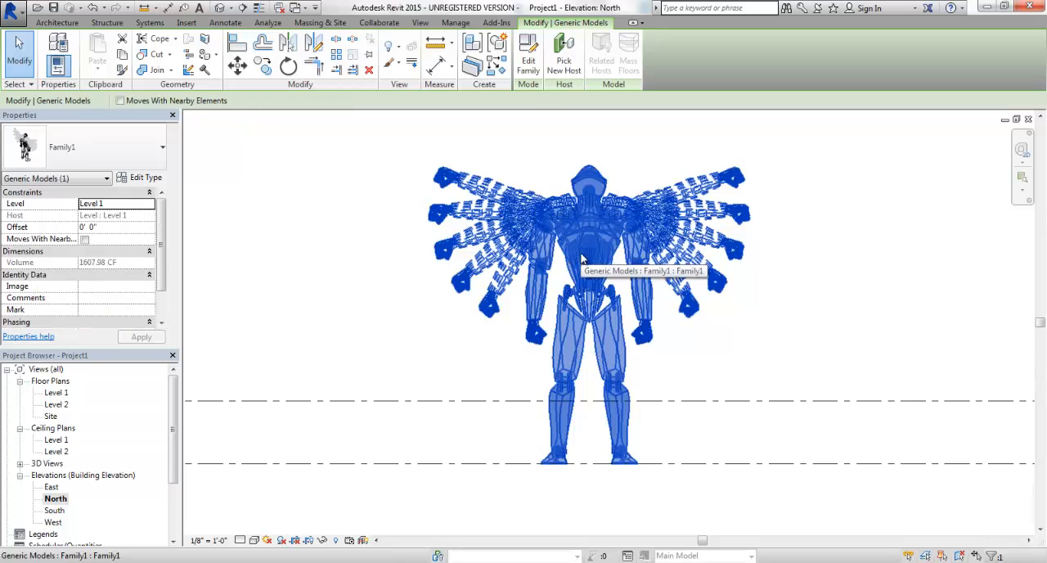
{"action": "left_click", "coordinate": [356, 328]}
{"action": "scroll", "coordinate": [368, 318], "scroll_direction": "down", "scroll_amount": 3}
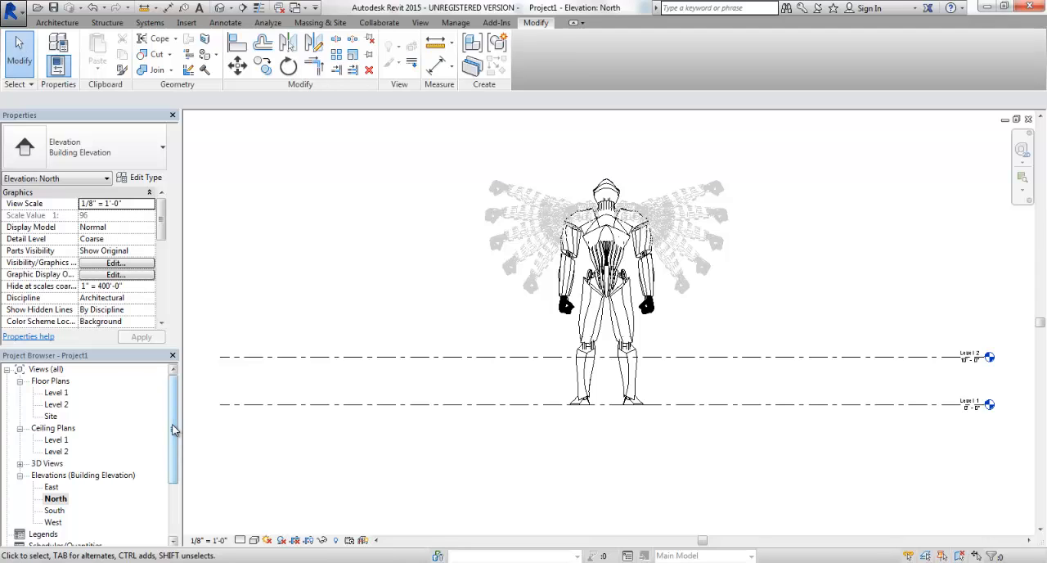
Open sheet A2 - Elevations and place the North elevation on it with the robot above the title block.
{"action": "left_click_drag", "start_coordinate": [174, 429], "coordinate": [173, 479]}
{"action": "left_click", "coordinate": [59, 488]}
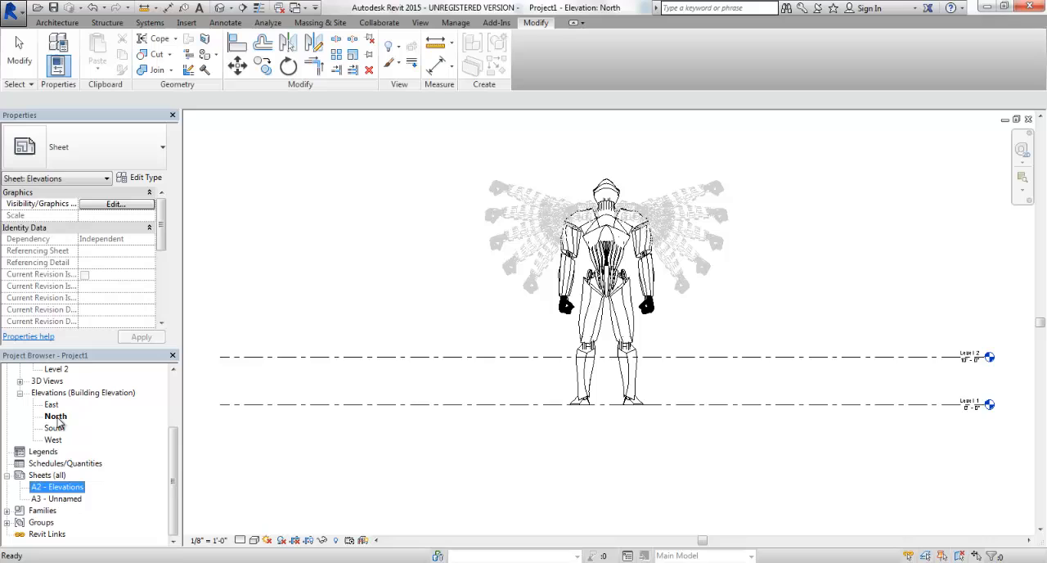
{"action": "double_click", "coordinate": [63, 489]}
{"action": "left_click", "coordinate": [54, 417]}
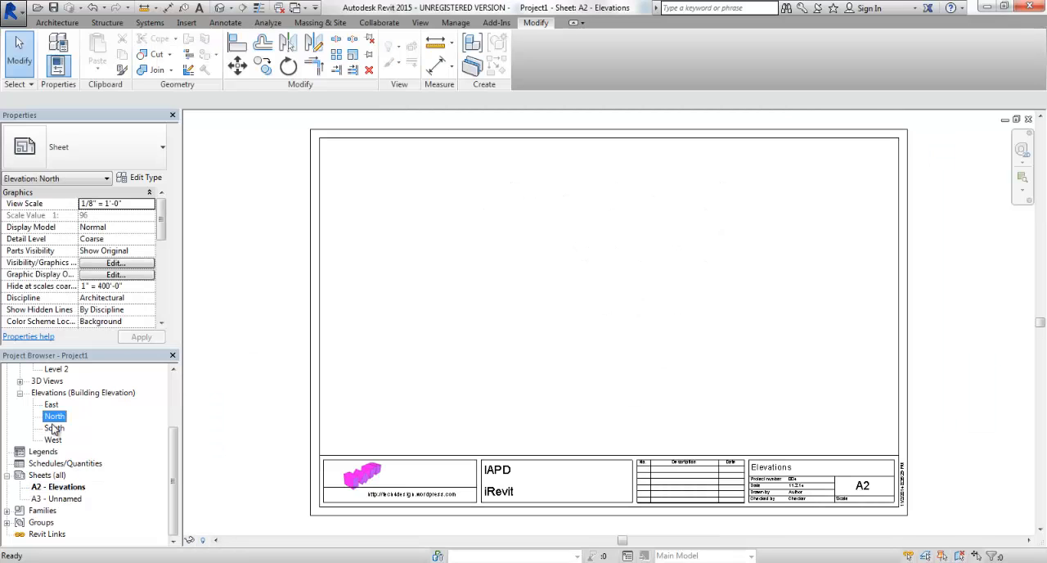
{"action": "left_click_drag", "start_coordinate": [240, 382], "coordinate": [460, 301]}
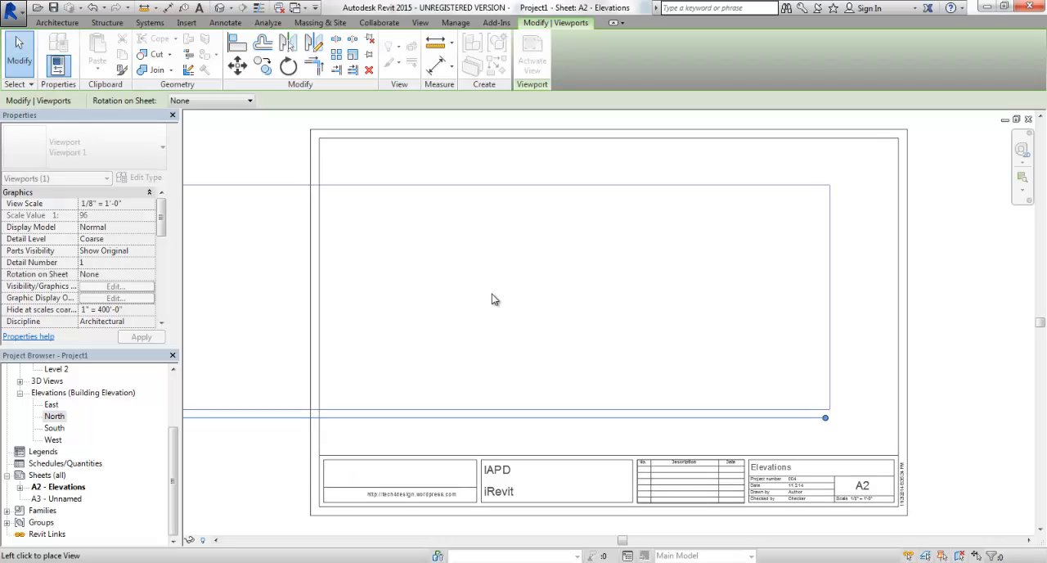
{"action": "left_click", "coordinate": [491, 294]}
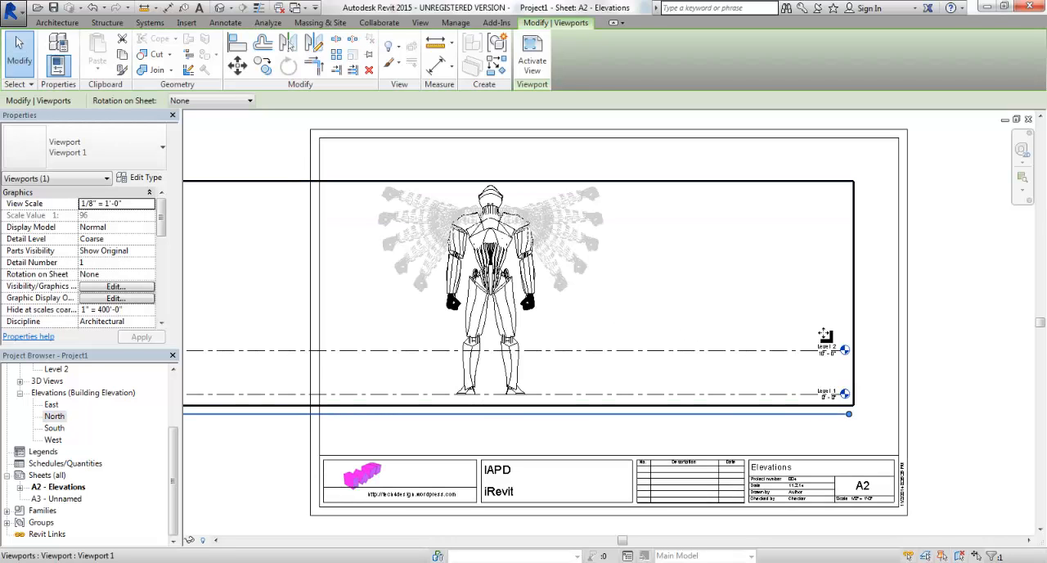
{"action": "left_click", "coordinate": [867, 335]}
{"action": "scroll", "coordinate": [951, 358], "scroll_direction": "down", "scroll_amount": 1}
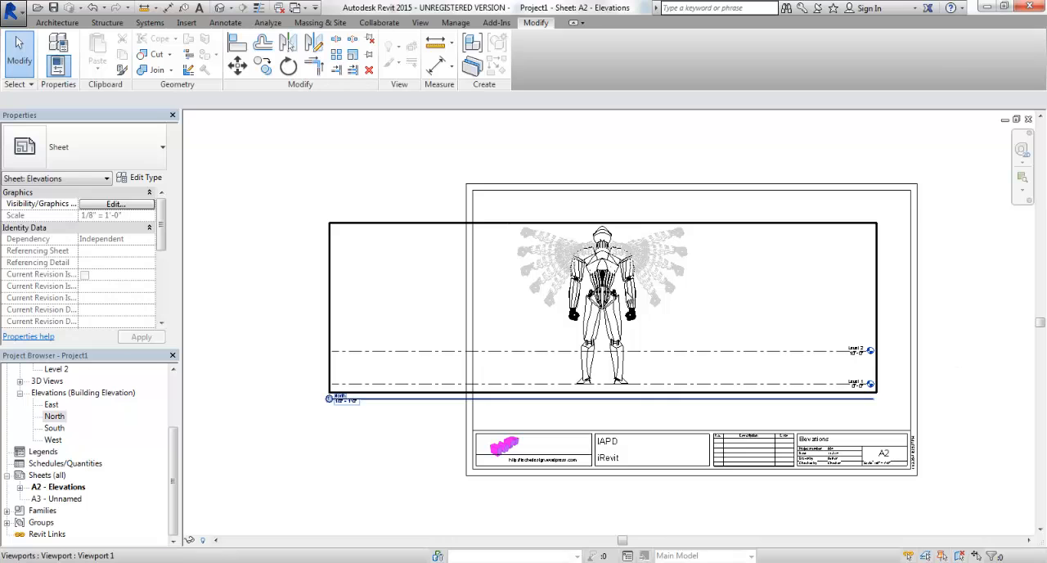
Examine the robot's linework in the sheet viewport and review the imported objects' line weights, colors and patterns in Object Styles.
{"action": "left_click", "coordinate": [630, 296]}
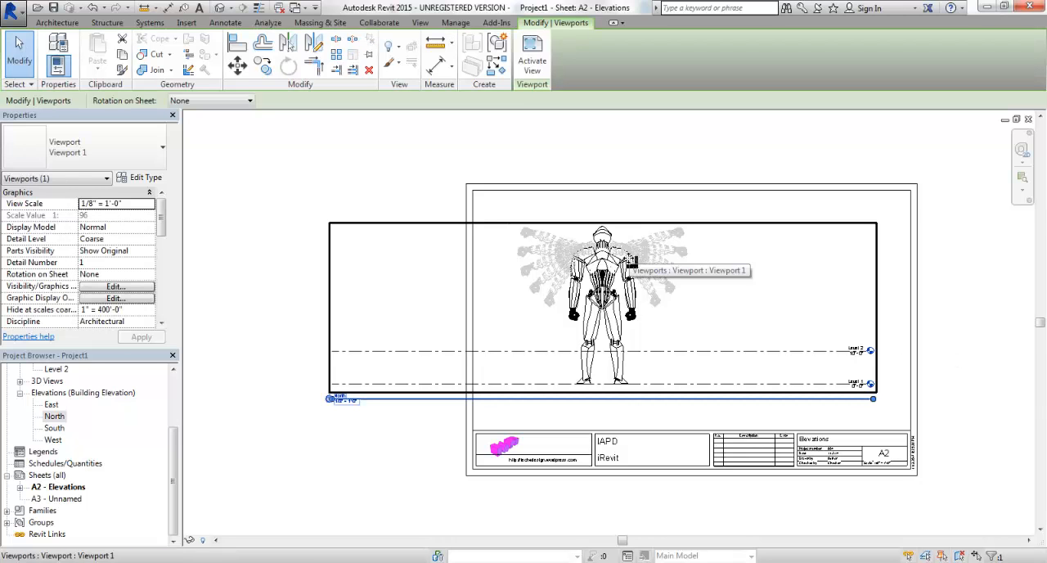
{"action": "scroll", "coordinate": [624, 261], "scroll_direction": "up", "scroll_amount": 3}
{"action": "scroll", "coordinate": [623, 260], "scroll_direction": "down", "scroll_amount": 4}
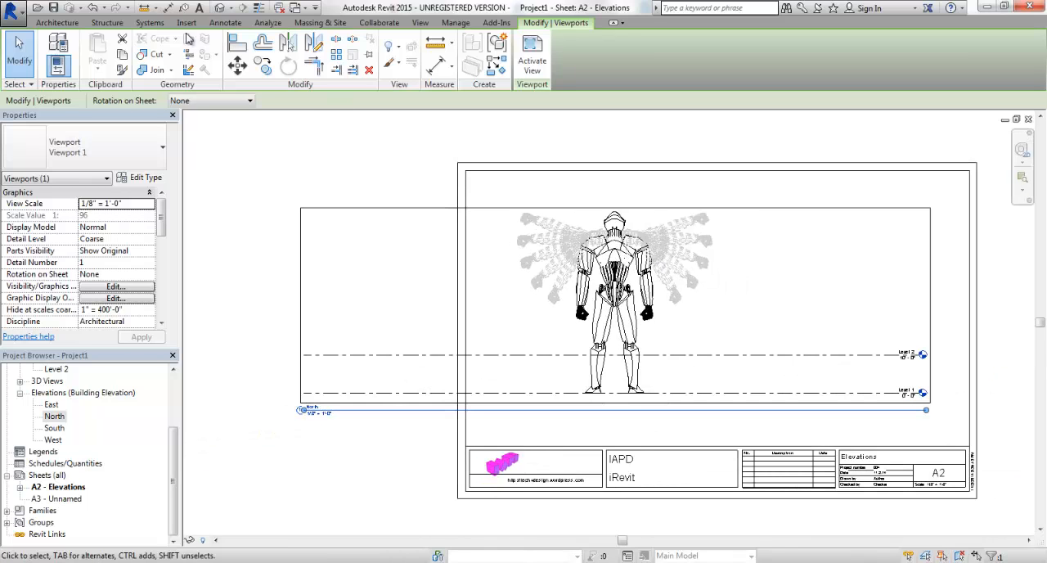
{"action": "scroll", "coordinate": [646, 275], "scroll_direction": "up", "scroll_amount": 1}
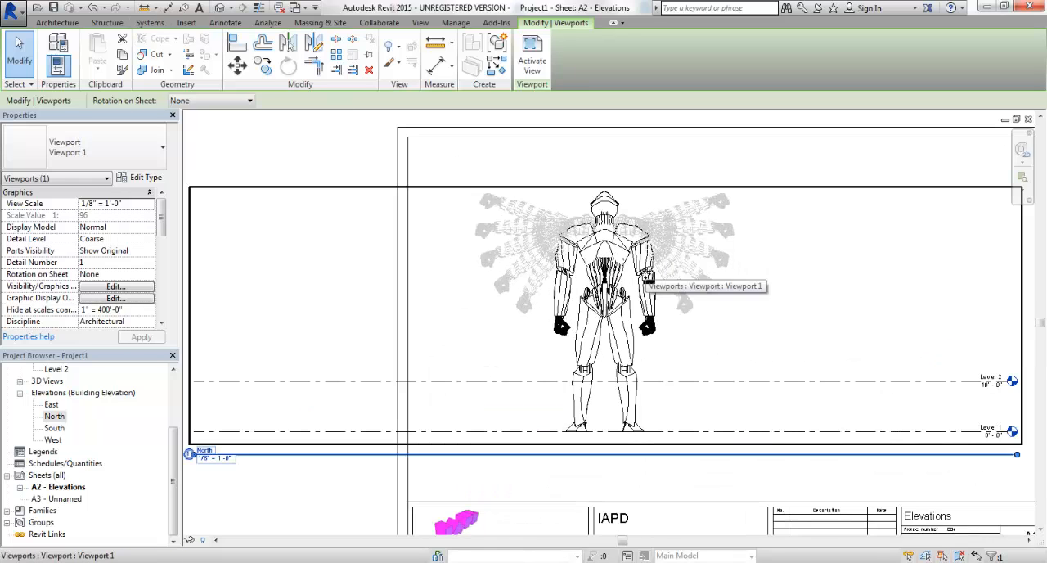
{"action": "scroll", "coordinate": [646, 275], "scroll_direction": "down", "scroll_amount": 1}
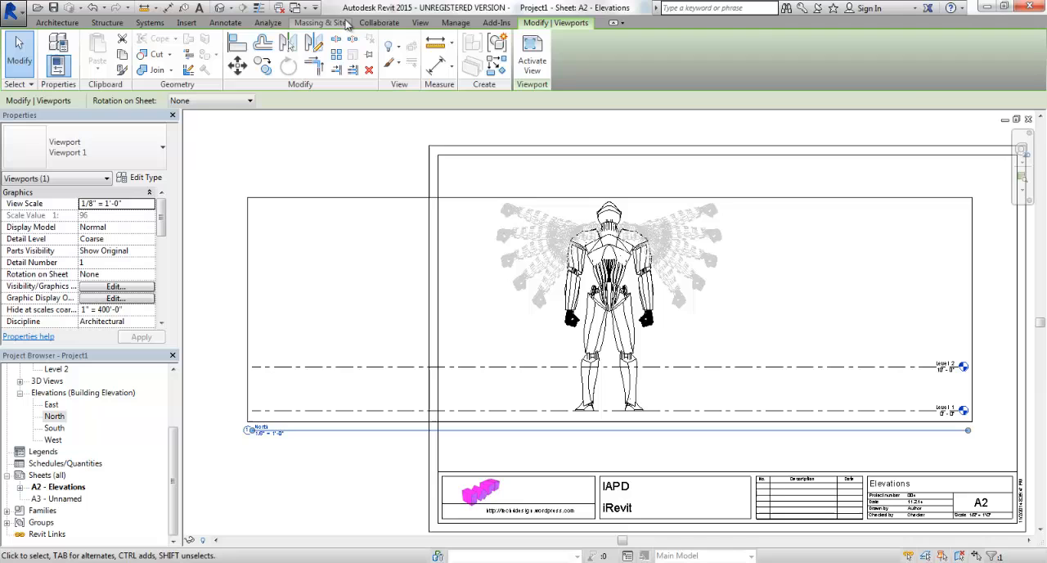
{"action": "left_click", "coordinate": [456, 22]}
{"action": "left_click", "coordinate": [115, 39]}
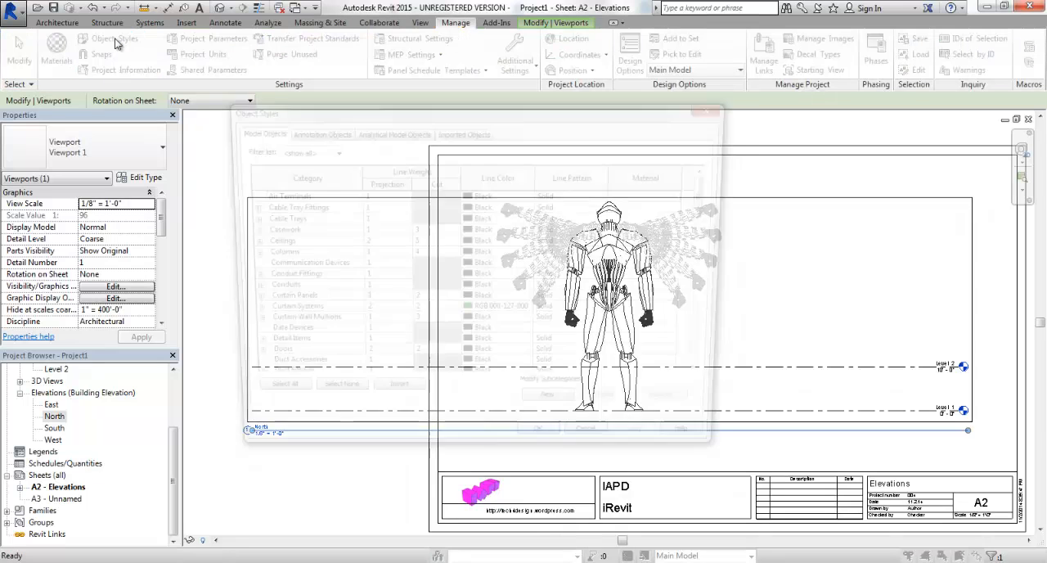
{"action": "left_click", "coordinate": [456, 134]}
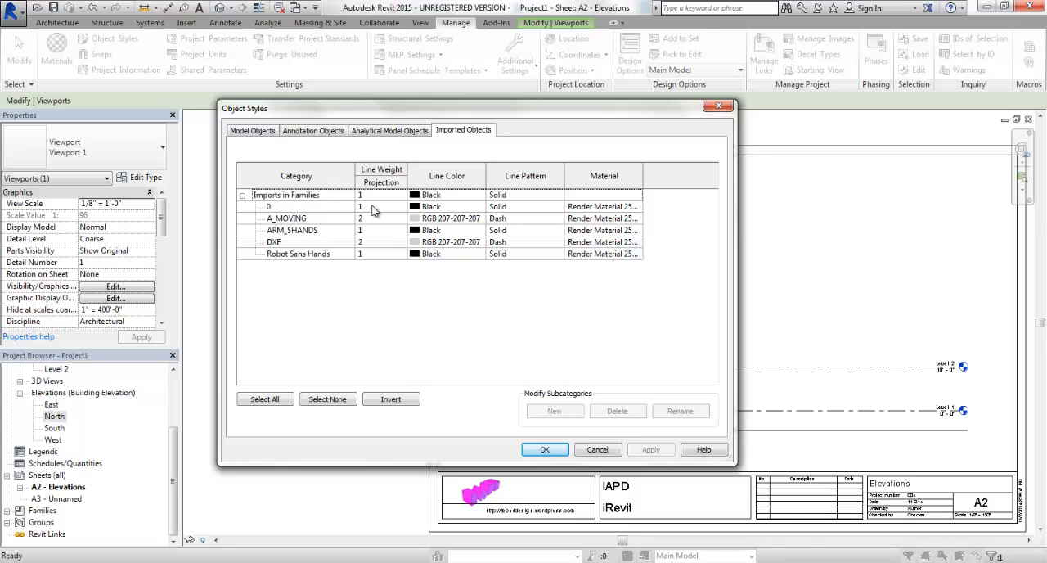
{"action": "left_click", "coordinate": [598, 450]}
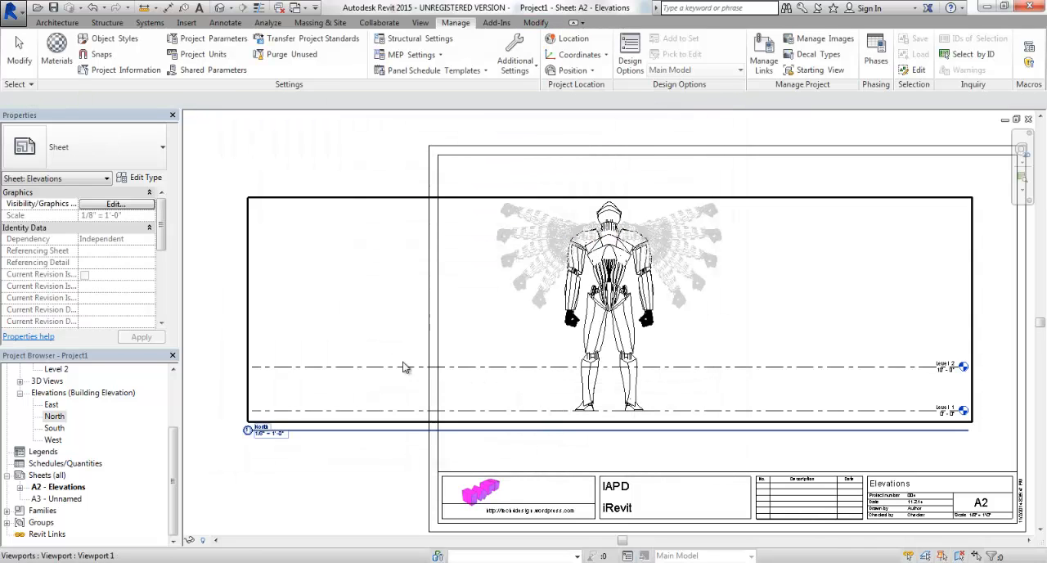
Open the North elevation and check which view scale it uses among the available scales.
{"action": "scroll", "coordinate": [167, 400], "scroll_direction": "up", "scroll_amount": 5}
{"action": "double_click", "coordinate": [57, 393]}
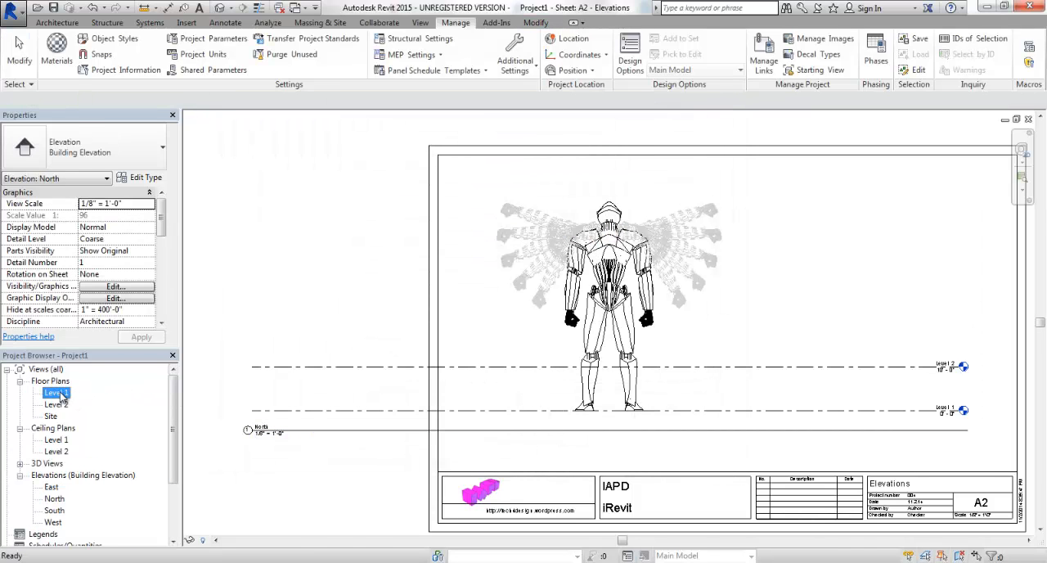
{"action": "double_click", "coordinate": [53, 498]}
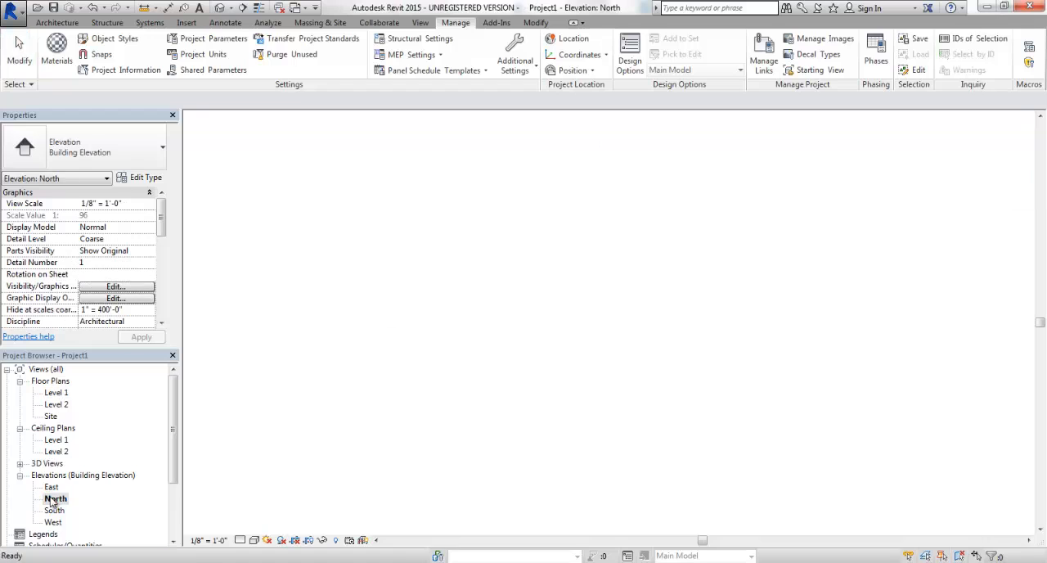
{"action": "left_click", "coordinate": [215, 541]}
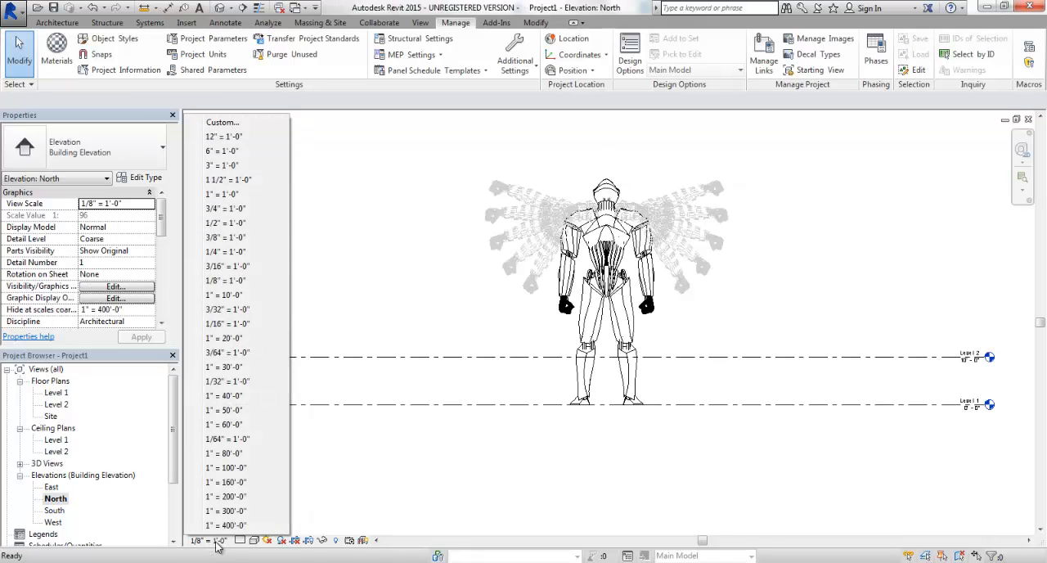
{"action": "left_click", "coordinate": [393, 440]}
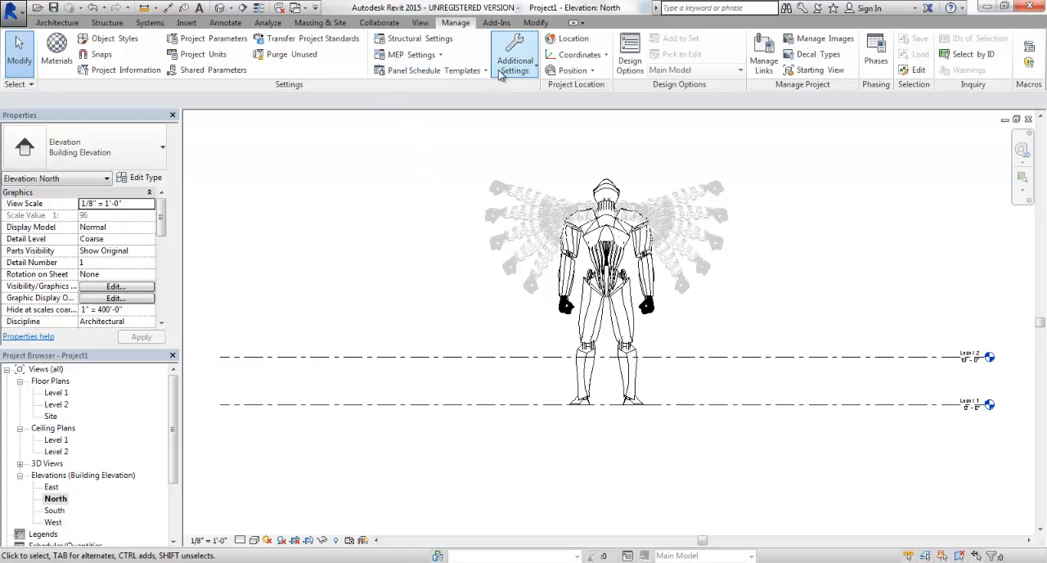
In the model line weights for the 1/8" = 1'-0" scale, set weight 1 to 0.010" and weight 2 to 0.0030".
{"action": "left_click", "coordinate": [534, 68]}
{"action": "left_click", "coordinate": [528, 229]}
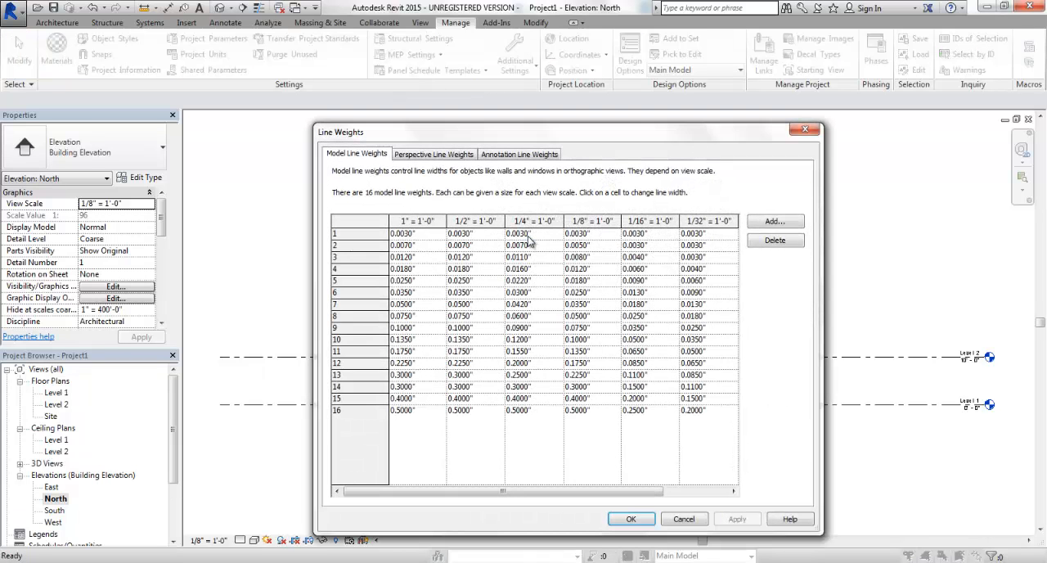
{"action": "left_click", "coordinate": [582, 233]}
{"action": "left_click", "coordinate": [585, 246]}
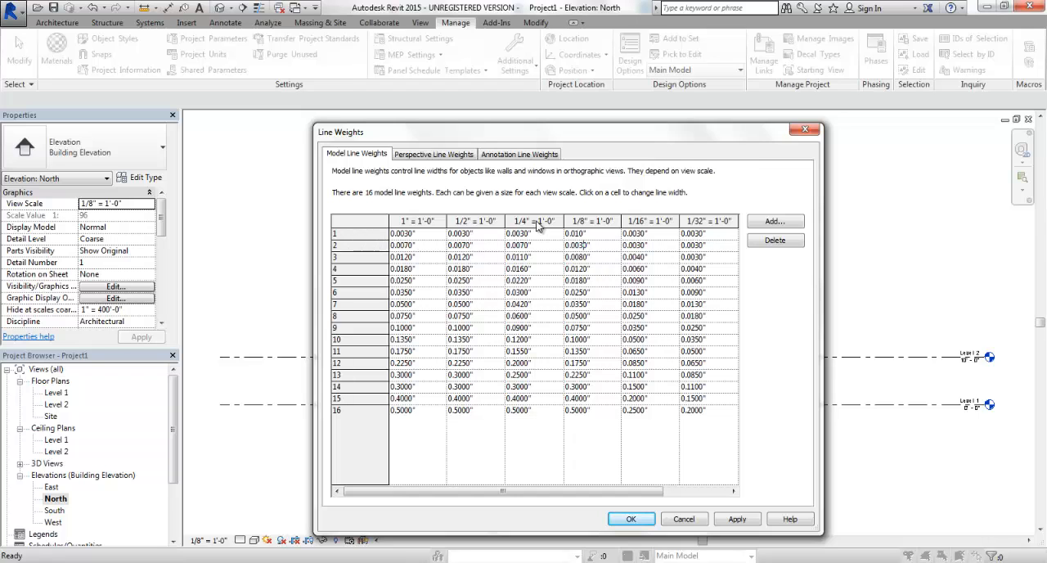
{"action": "left_click", "coordinate": [738, 520]}
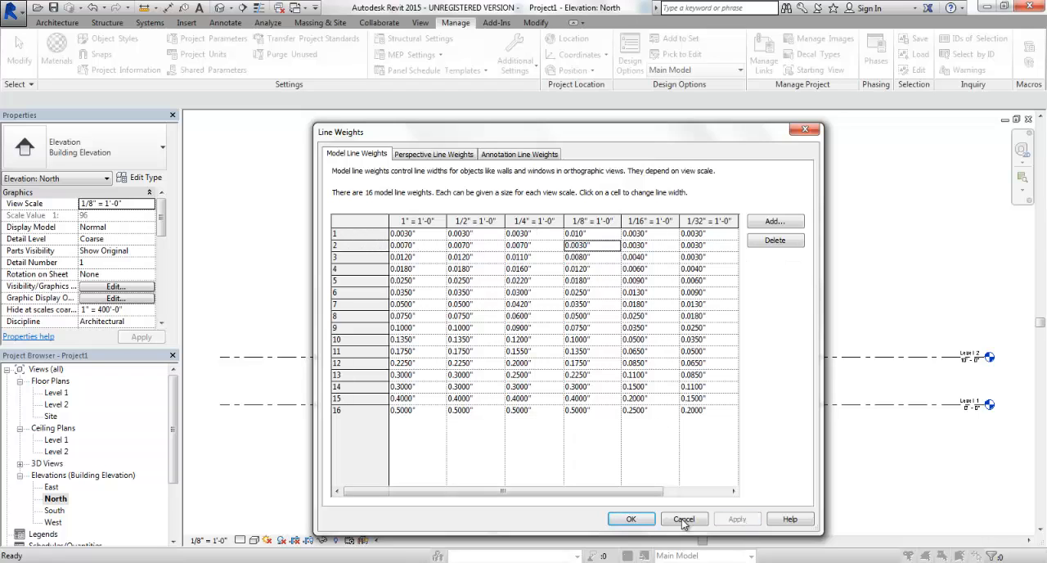
{"action": "left_click", "coordinate": [630, 519]}
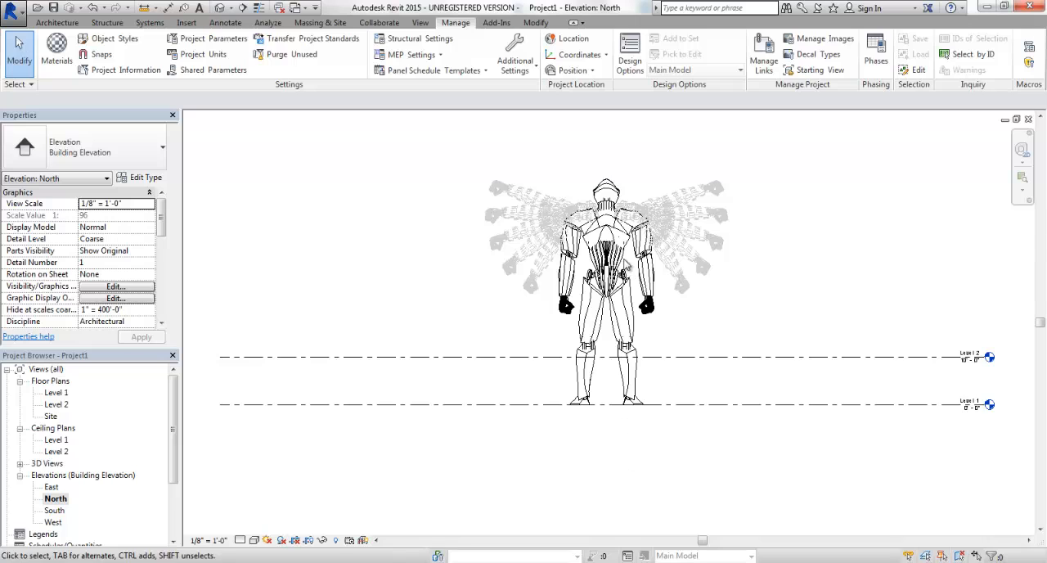
Inspect the robot's linework in the North elevation and on sheet A2 - Elevations, and look over the sheet's properties.
{"action": "scroll", "coordinate": [745, 305], "scroll_direction": "up", "scroll_amount": 1}
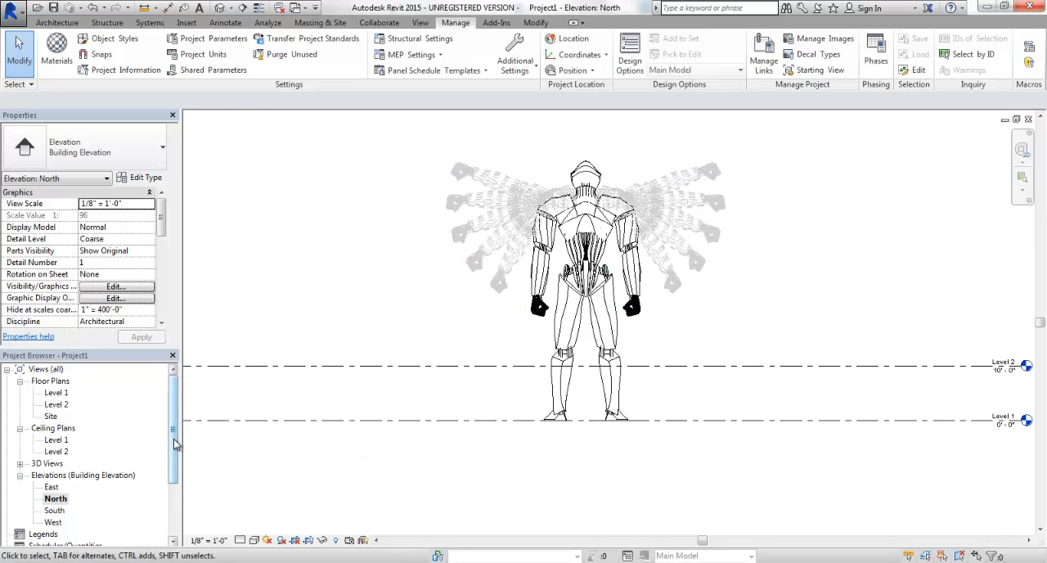
{"action": "scroll", "coordinate": [173, 462], "scroll_direction": "down", "scroll_amount": 2}
{"action": "double_click", "coordinate": [78, 499]}
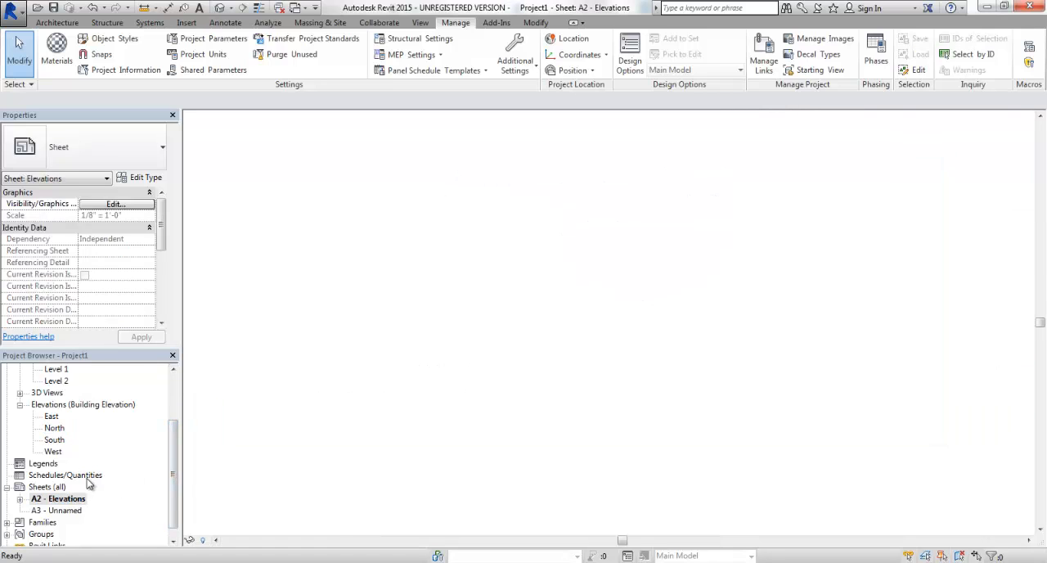
{"action": "left_click", "coordinate": [53, 428]}
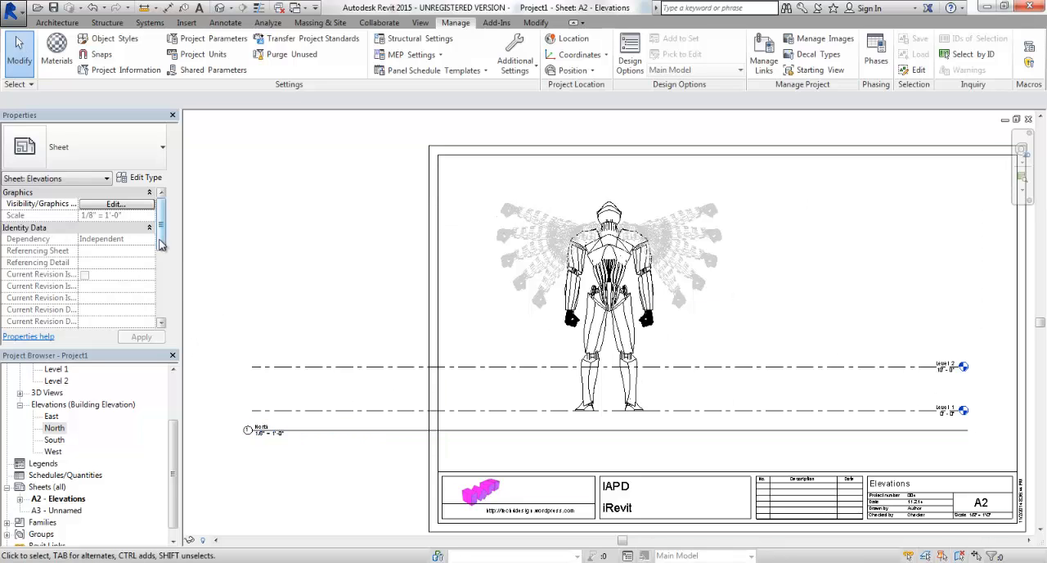
{"action": "left_click_drag", "start_coordinate": [162, 246], "coordinate": [168, 214]}
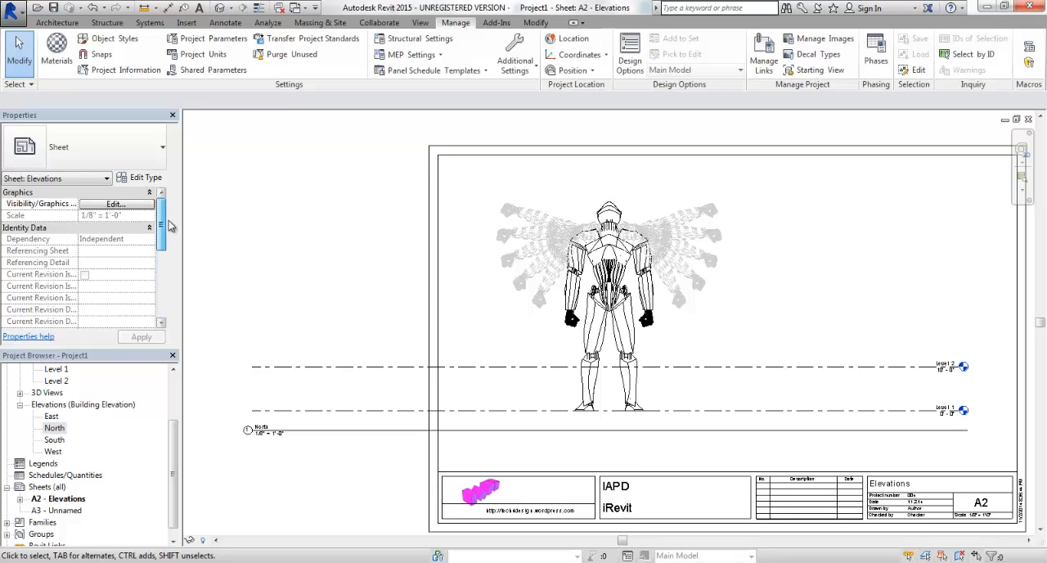